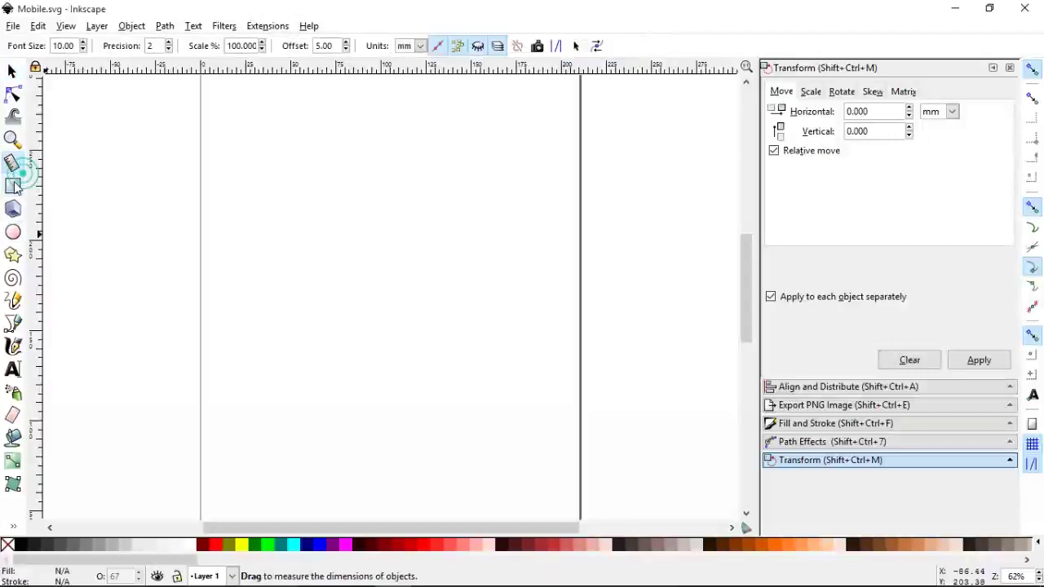
# Draw a pink rectangle near the page centre, round its corners and stretch it taller.
pyautogui.moveTo(319, 126); pyautogui.dragTo(482, 398)
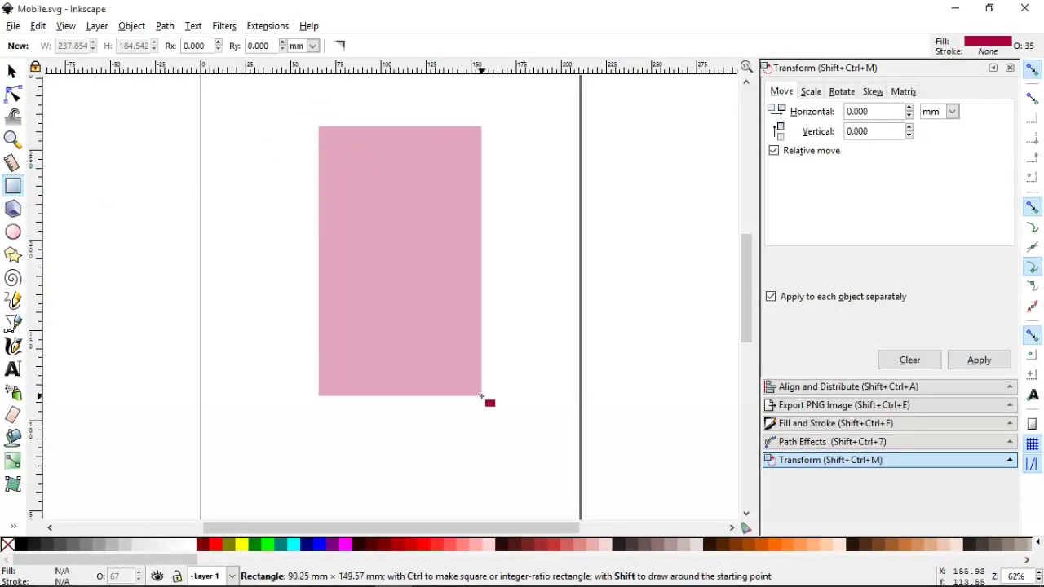
pyautogui.click(12, 94)
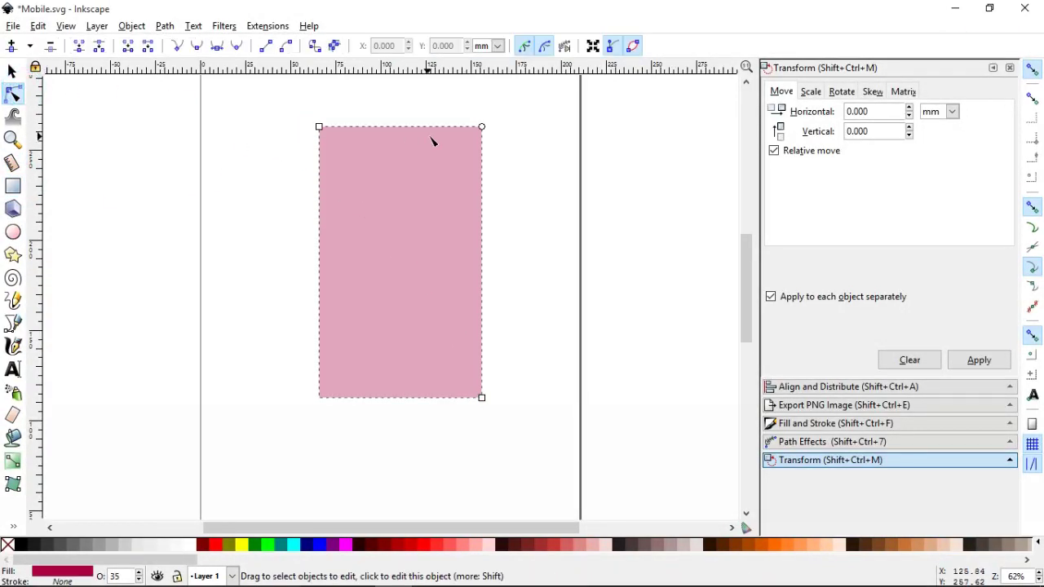
pyautogui.moveTo(482, 128); pyautogui.dragTo(503, 166)
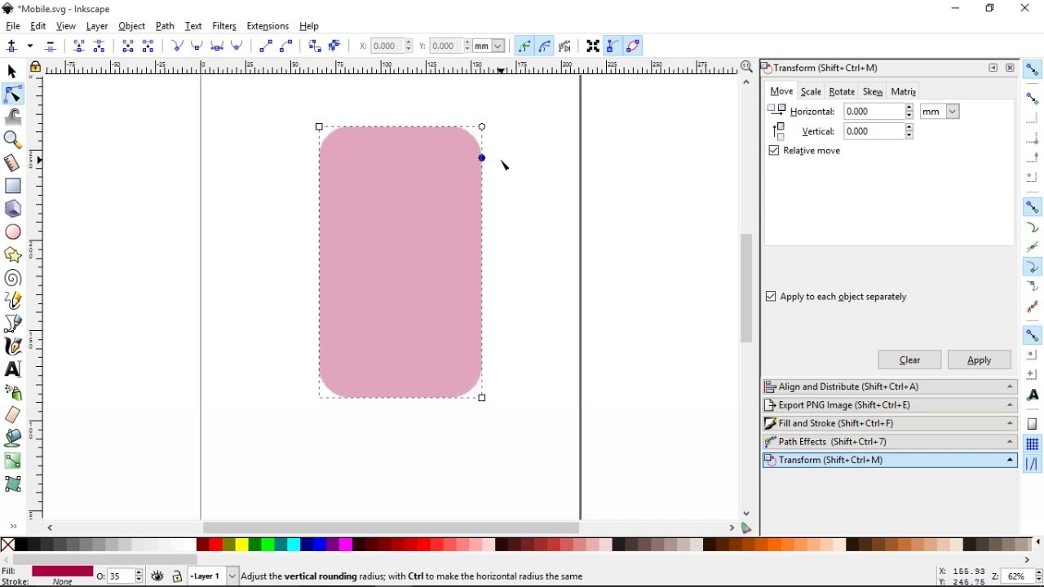
pyautogui.click(12, 71)
pyautogui.moveTo(400, 402); pyautogui.dragTo(404, 461)
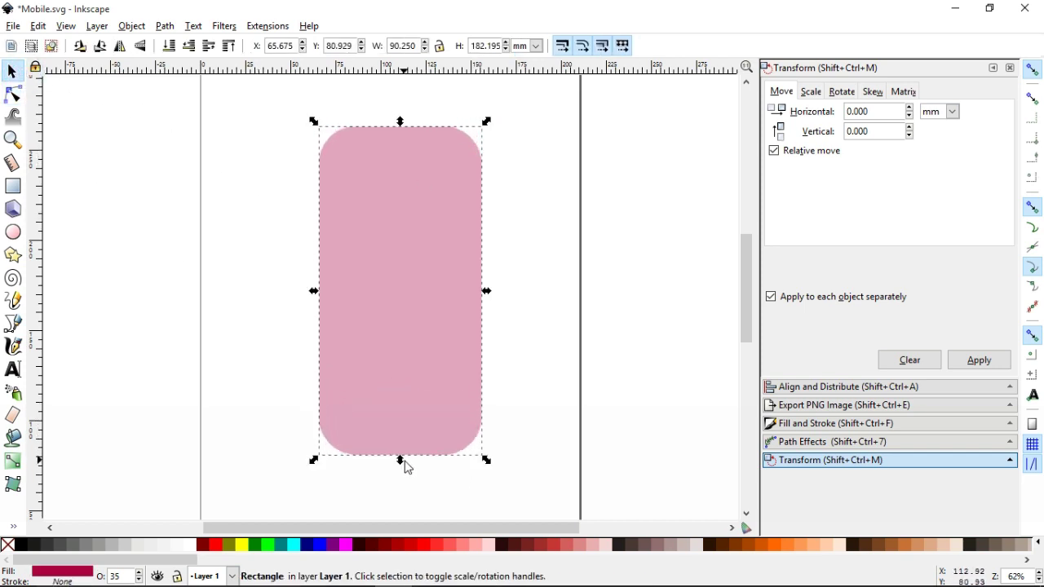
# Fine-tune the corner rounding of the 90.250 × 182.195 mm rectangle and reselect it.
pyautogui.click(529, 342)
pyautogui.click(408, 389)
pyautogui.click(13, 94)
pyautogui.moveTo(482, 160); pyautogui.dragTo(483, 157)
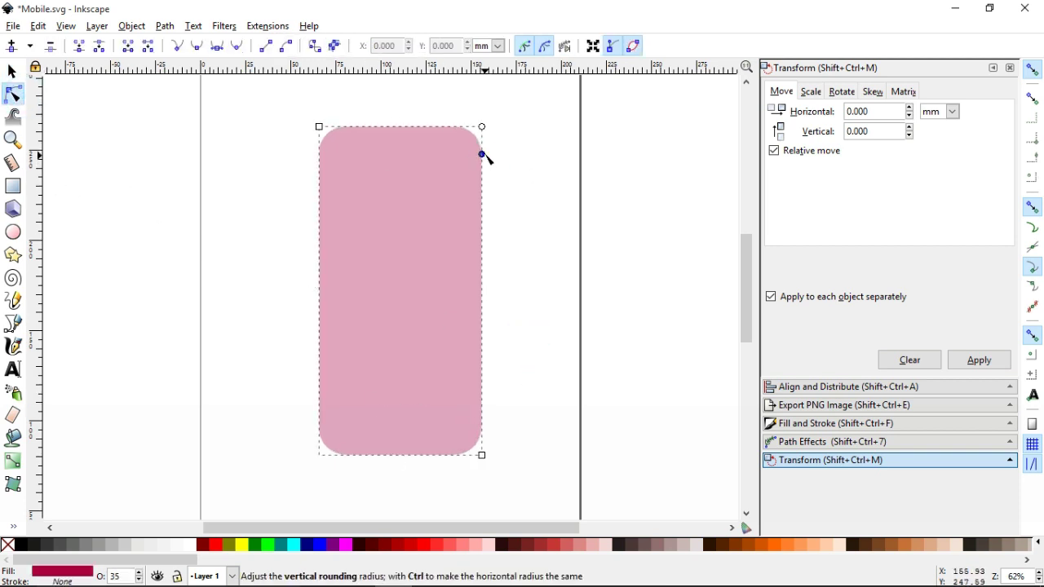
pyautogui.click(532, 238)
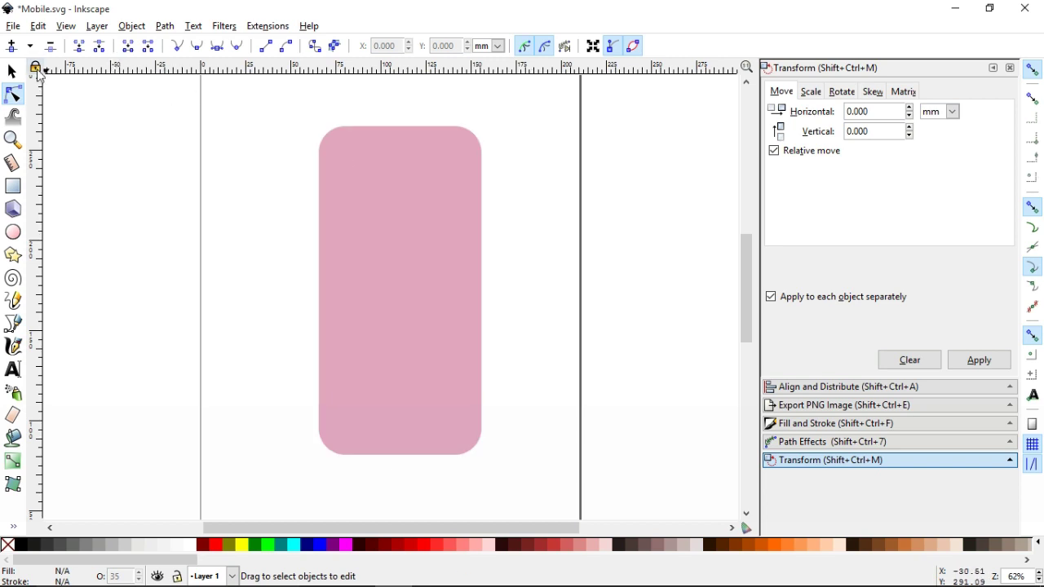
pyautogui.click(12, 71)
pyautogui.click(427, 249)
# Duplicate the body as a no-fill 5 mm black outline at 100% opacity.
pyautogui.hotkey('ctrl', 'd')
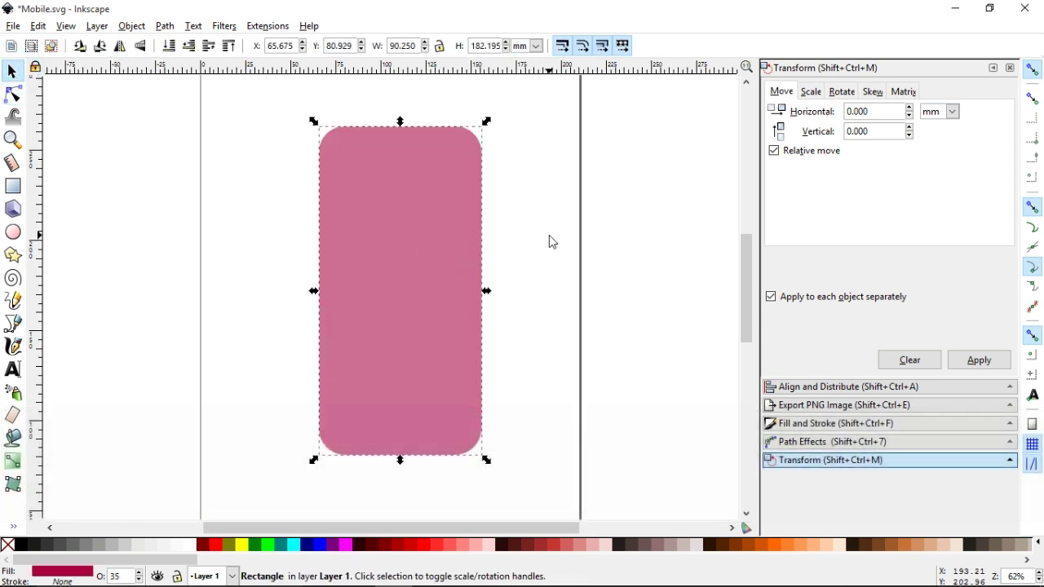
pyautogui.click(824, 423)
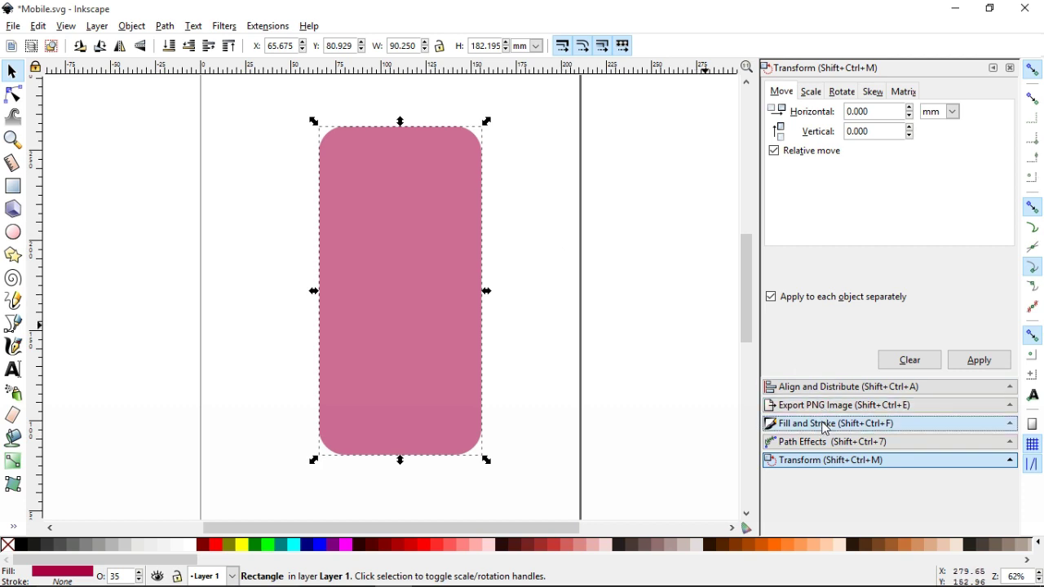
pyautogui.click(906, 93)
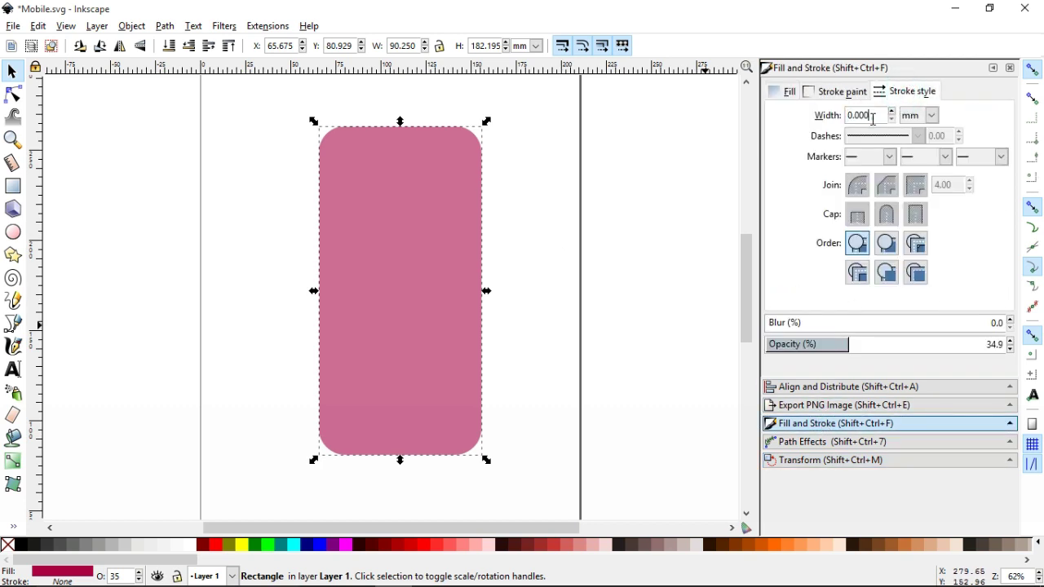
pyautogui.press('Return')
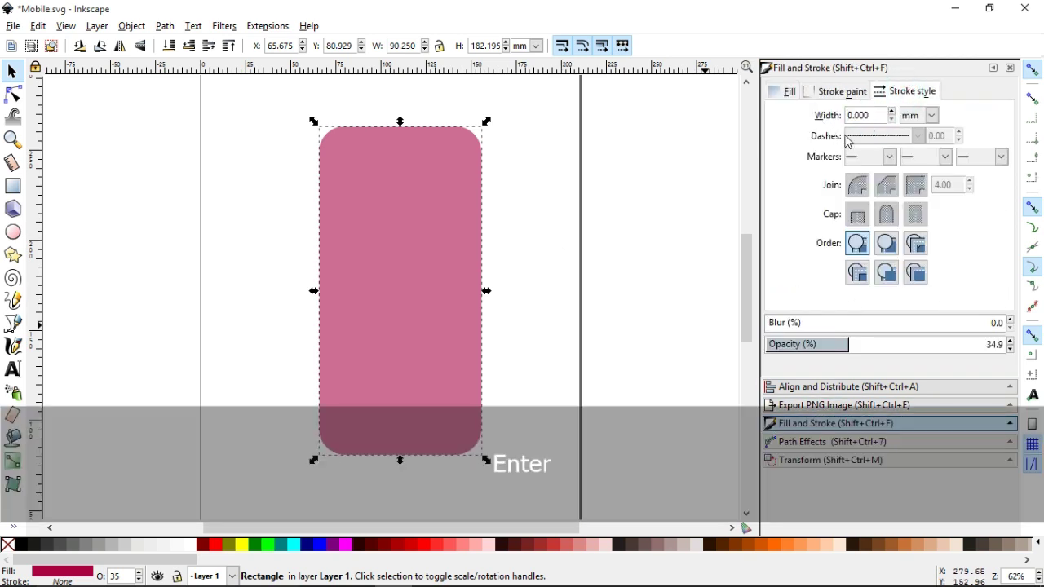
pyautogui.click(833, 91)
pyautogui.click(804, 117)
pyautogui.click(906, 91)
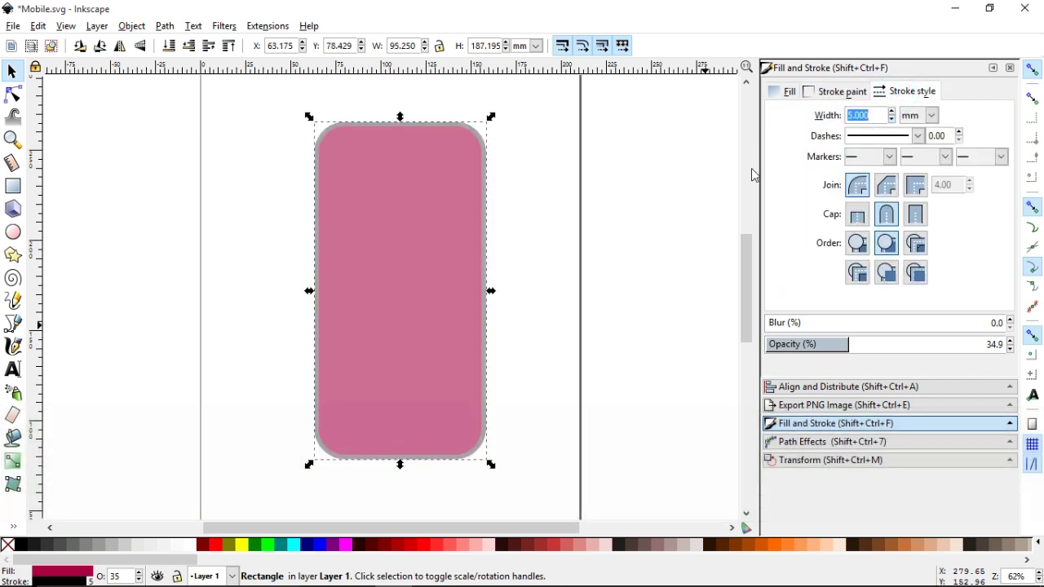
pyautogui.click(9, 544)
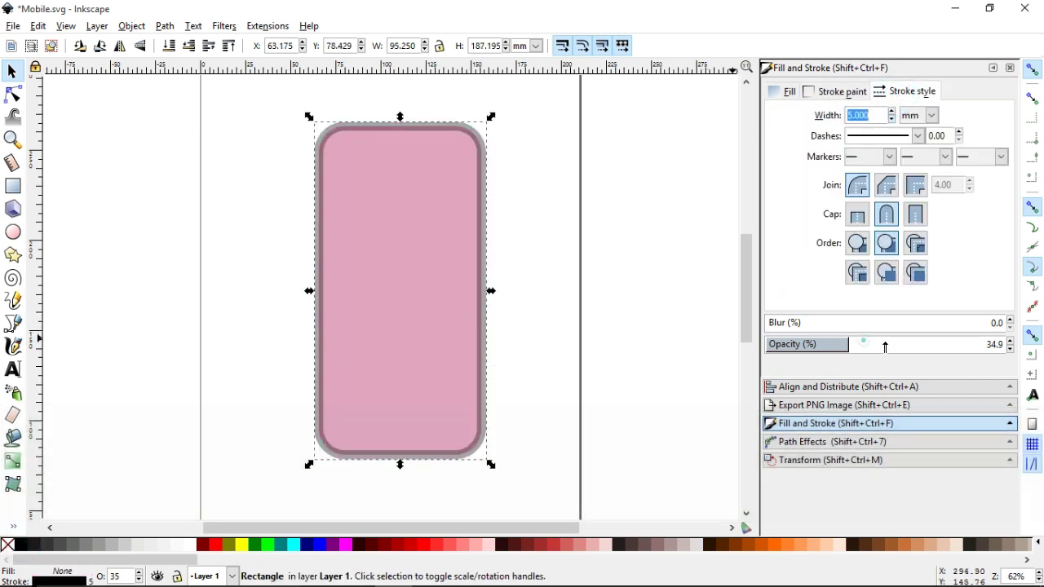
pyautogui.moveTo(885, 347); pyautogui.dragTo(1017, 349)
pyautogui.click(552, 192)
pyautogui.click(494, 294)
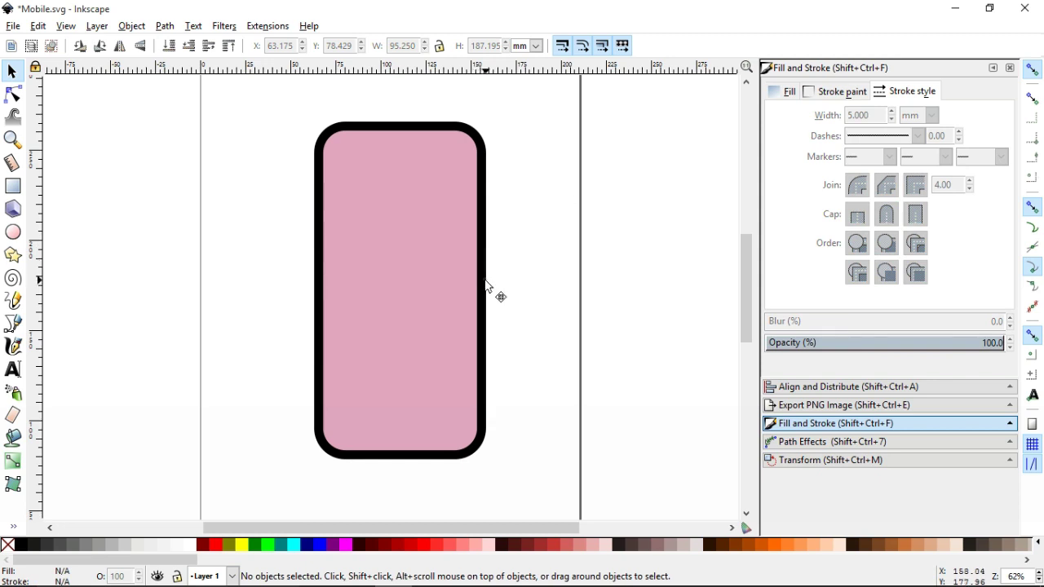
# Duplicate the outline and make the copy a 2.5 mm dark red stroke.
pyautogui.press('ctrl')
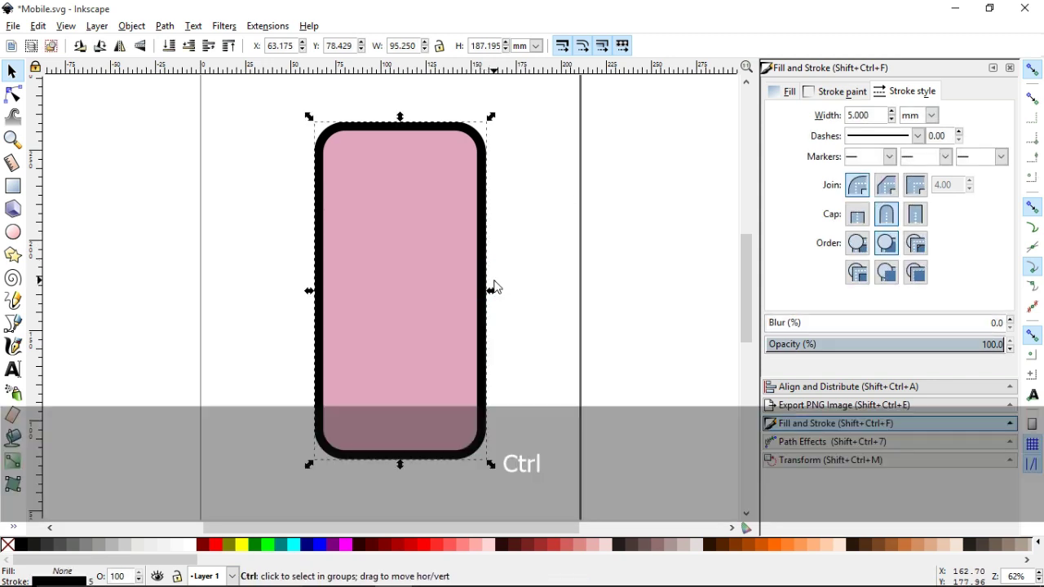
pyautogui.hotkey('ctrl', 'd')
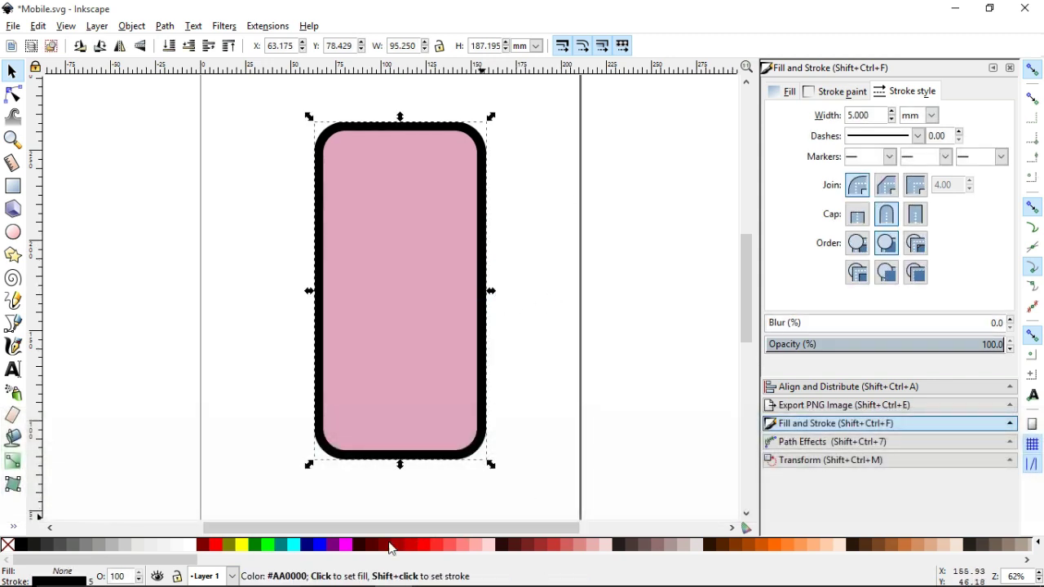
pyautogui.keyDown('shift'); pyautogui.click(398, 544); pyautogui.keyUp('shift')
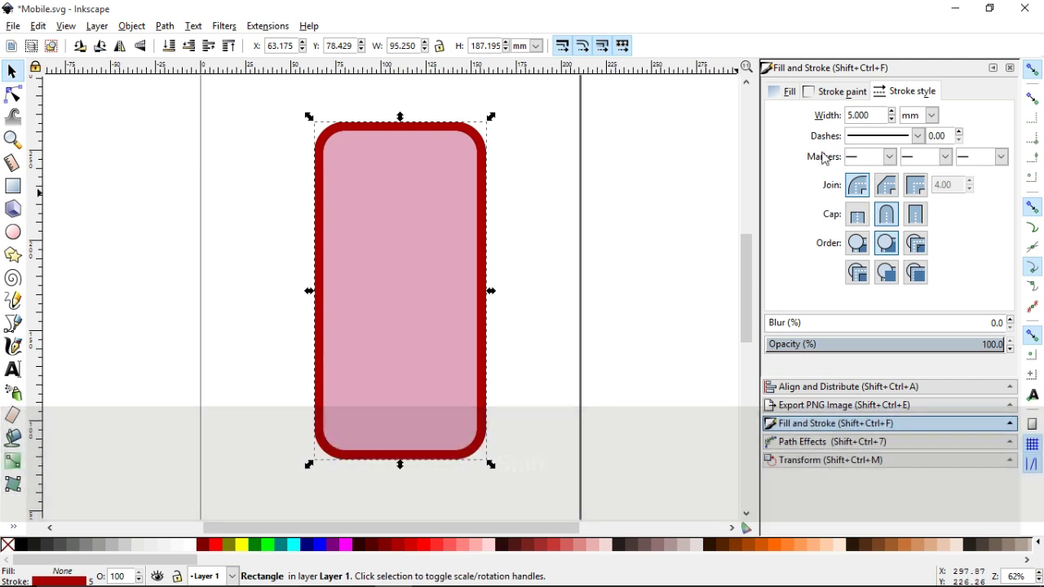
pyautogui.moveTo(872, 115); pyautogui.dragTo(829, 119)
pyautogui.write('3')
pyautogui.press('Return')
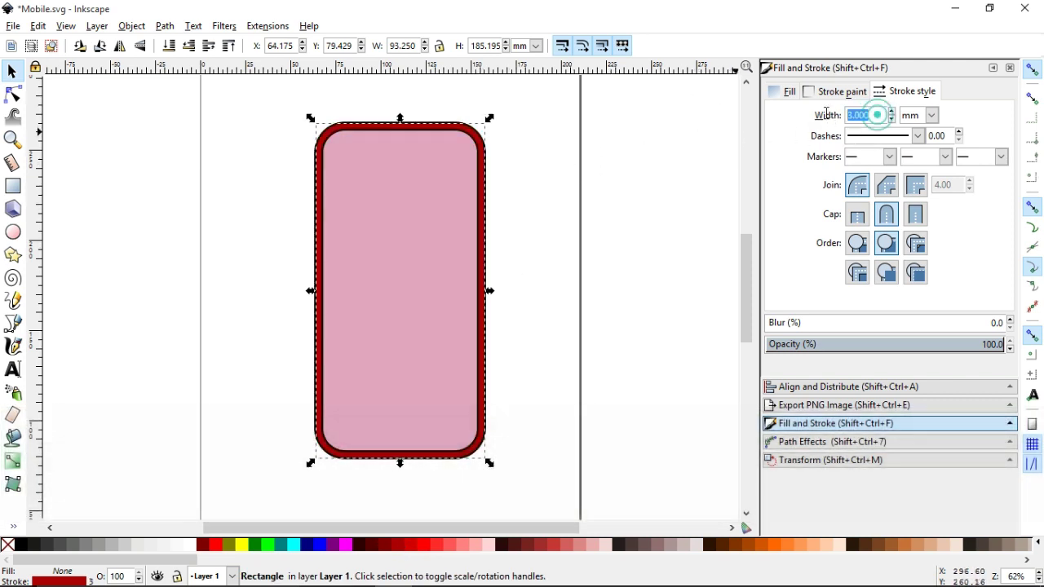
pyautogui.write('2.5')
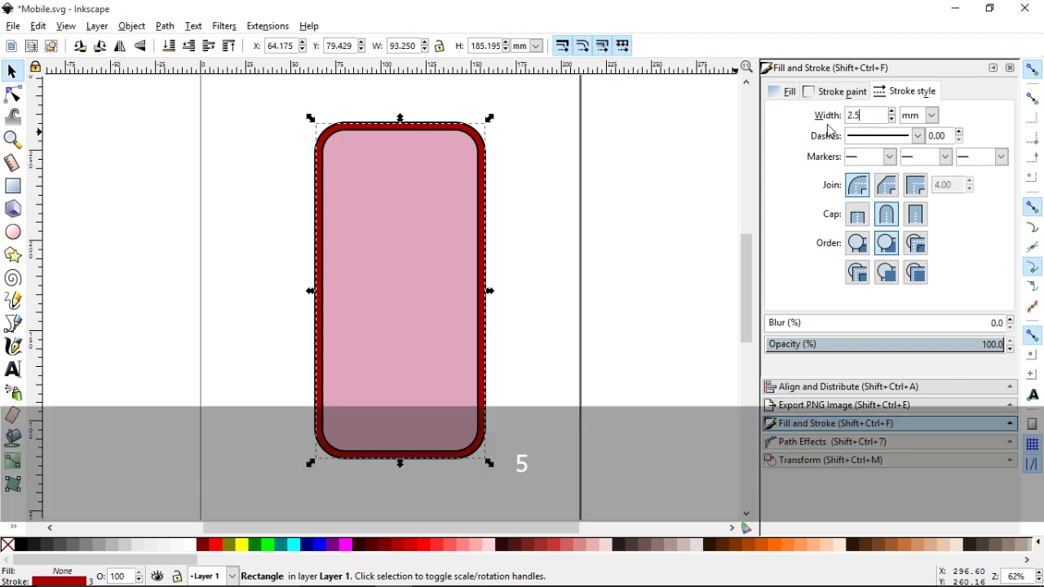
pyautogui.press('Return')
pyautogui.click(561, 237)
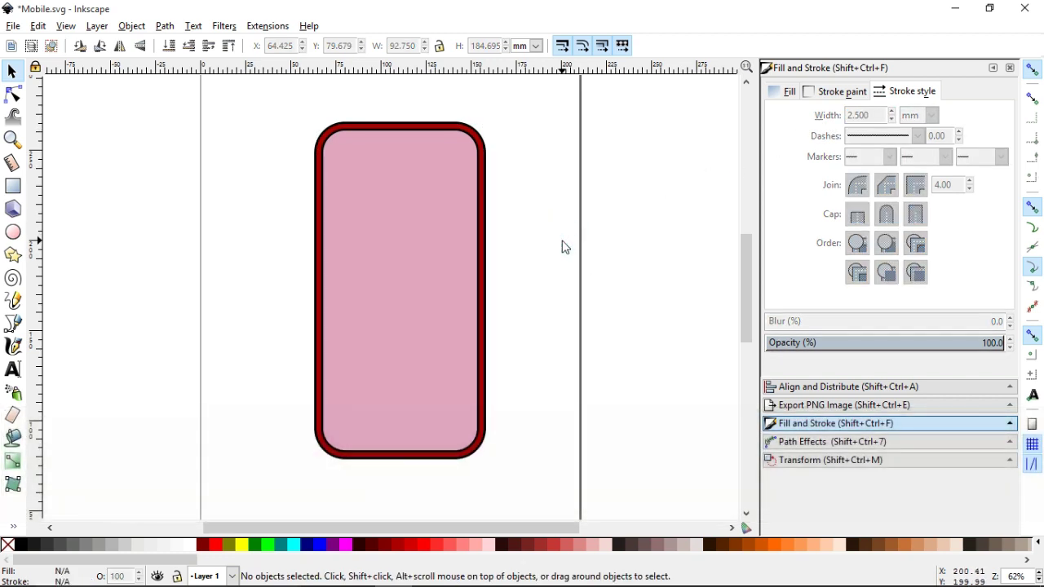
pyautogui.press('Tab')
# Duplicate the pink rectangle as a white copy with its top and bottom edges pulled inward.
pyautogui.hotkey('ctrl', 'd')
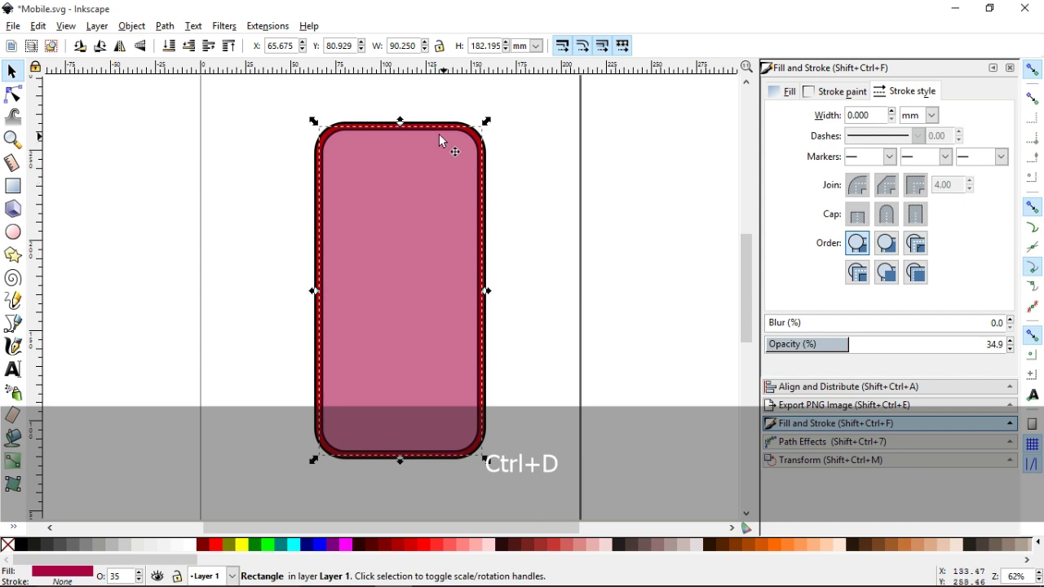
pyautogui.click(185, 544)
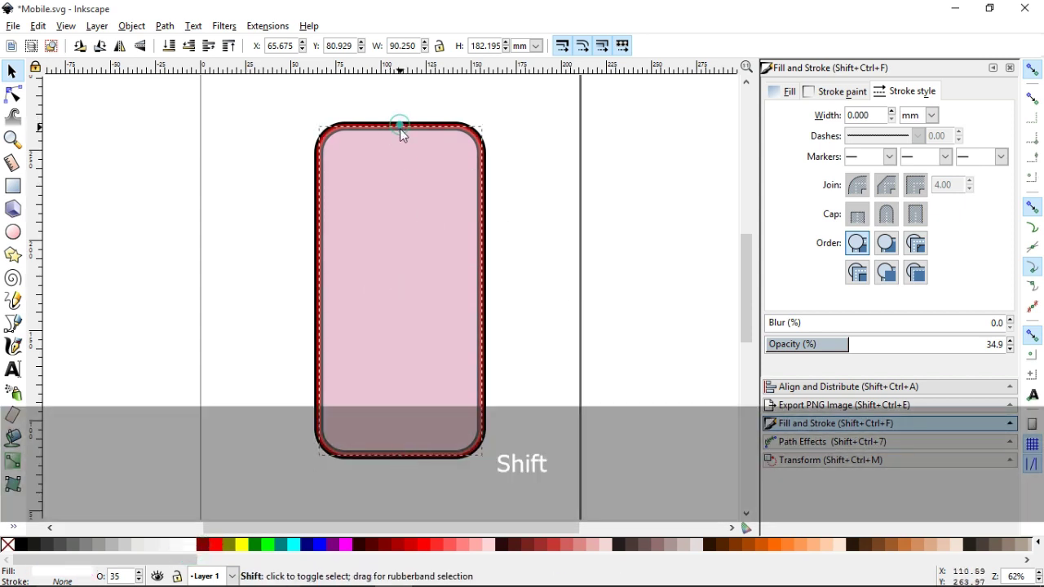
pyautogui.moveTo(400, 128); pyautogui.dragTo(401, 171)
pyautogui.press('n')
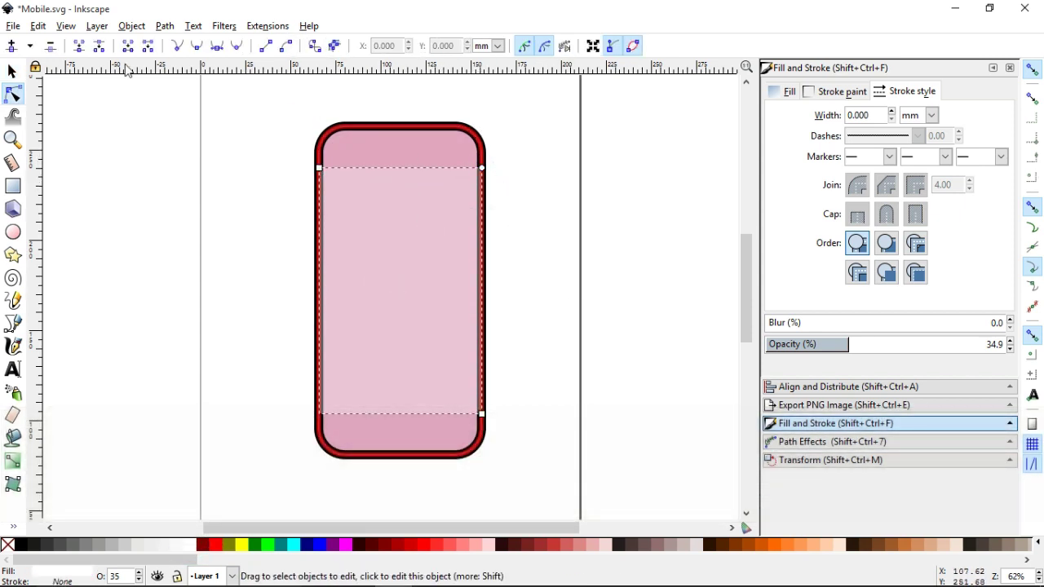
pyautogui.click(12, 71)
# Nudge the screen rectangle down slightly and save Mobile.svg.
pyautogui.click(117, 168)
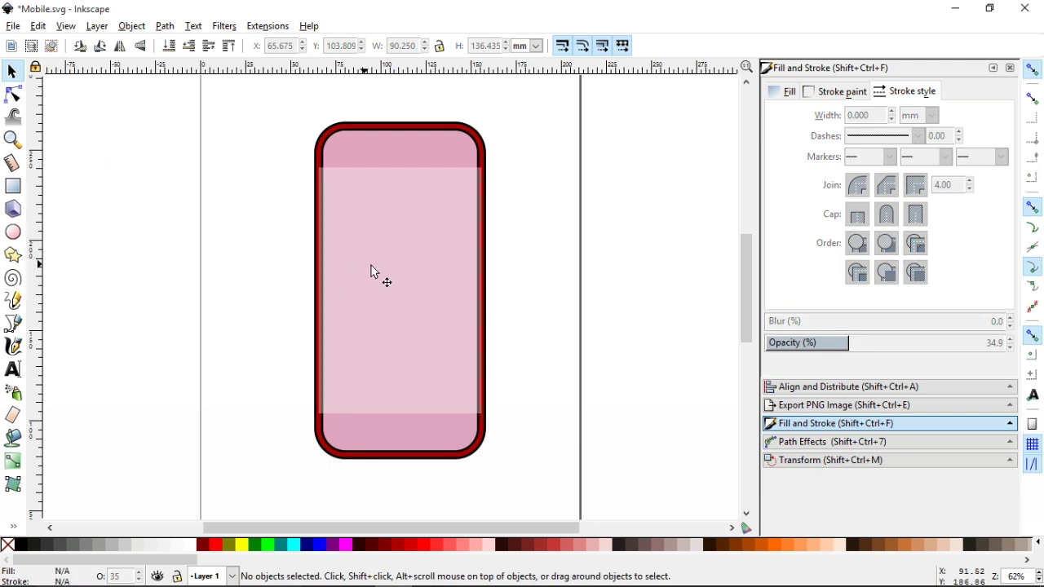
pyautogui.keyDown('shift'); pyautogui.click(401, 419); pyautogui.keyUp('shift')
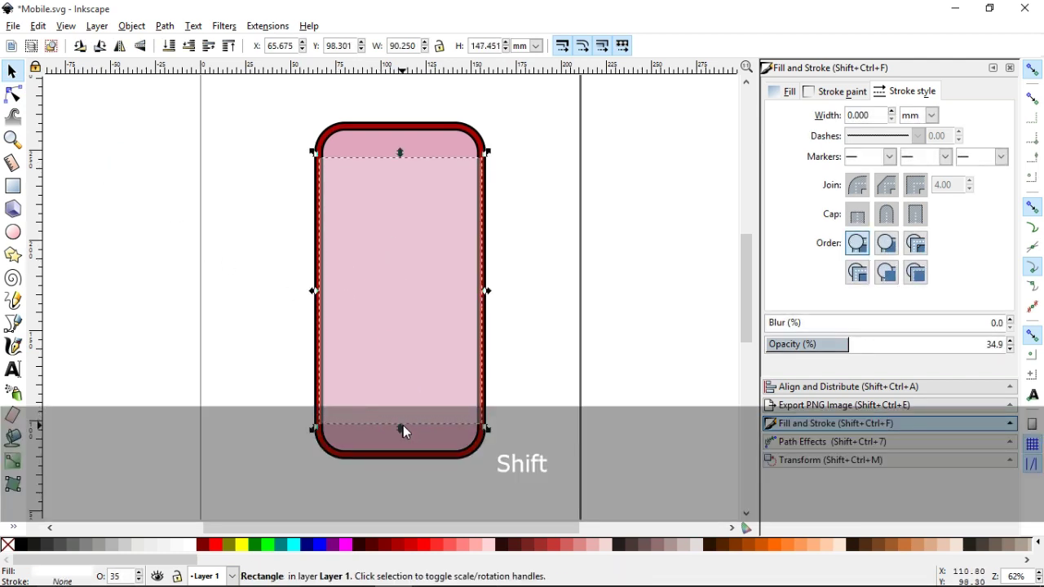
pyautogui.press('Down')
pyautogui.press('Down')
pyautogui.click(608, 294)
pyautogui.hotkey('ctrl', 's')
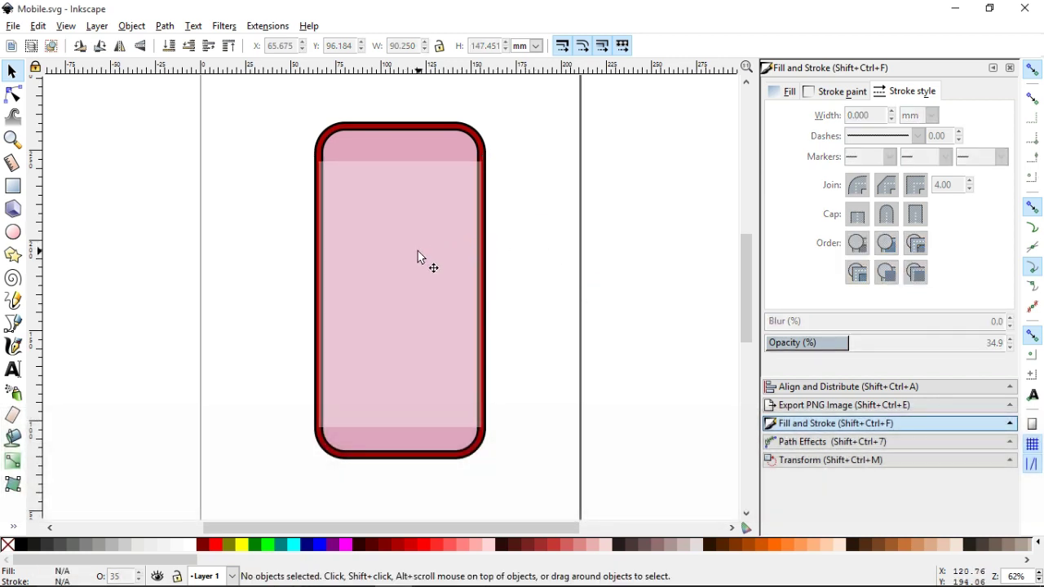
pyautogui.click(12, 139)
# Send the two outlined phone rectangles to the bottom of the stacking order.
pyautogui.moveTo(261, 96); pyautogui.dragTo(506, 407)
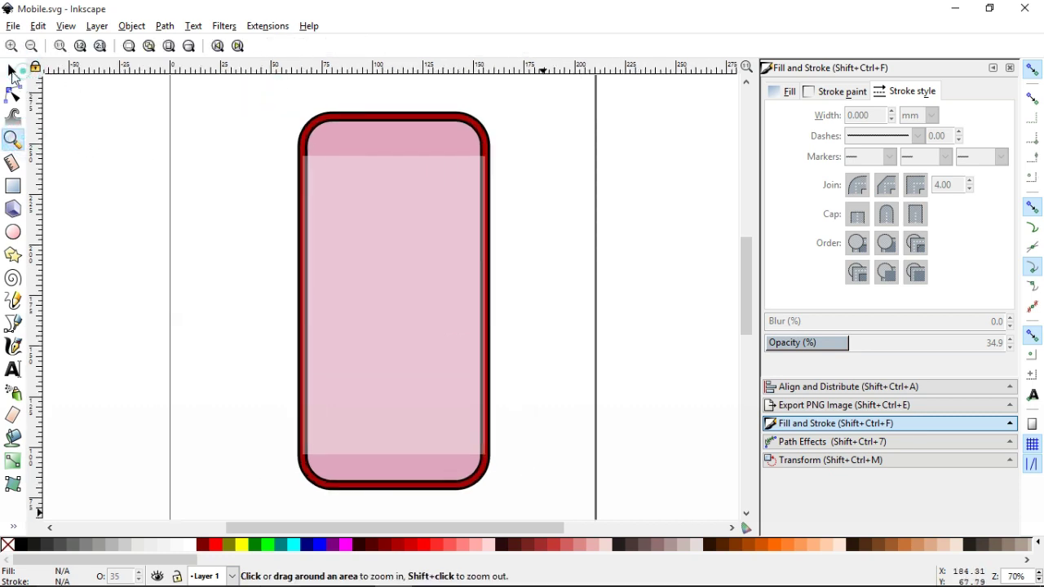
pyautogui.click(12, 72)
pyautogui.click(401, 154)
pyautogui.keyDown('shift'); pyautogui.click(402, 154); pyautogui.keyUp('shift')
pyautogui.click(165, 26)
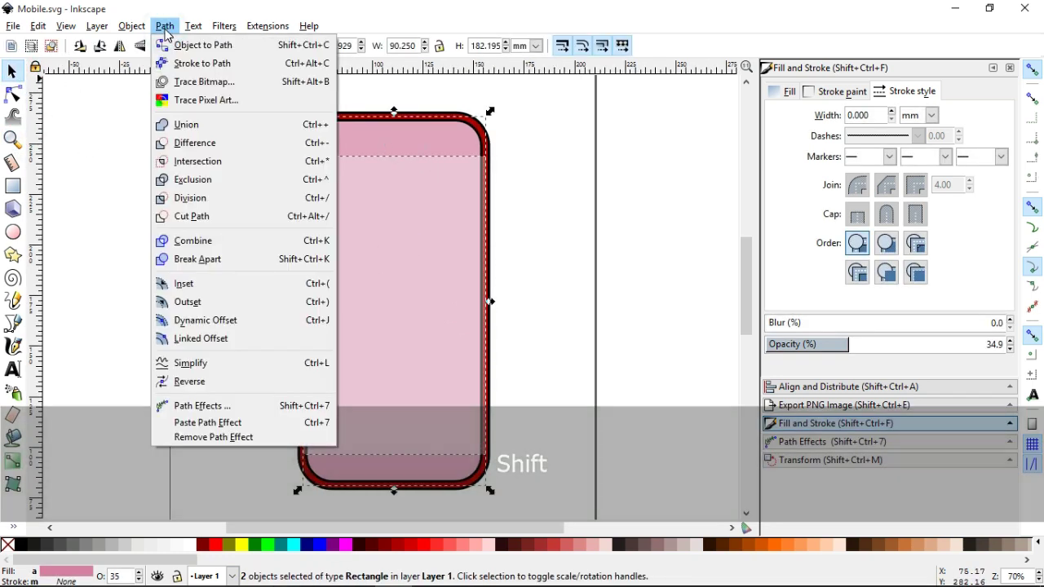
pyautogui.click(204, 23)
pyautogui.click(131, 26)
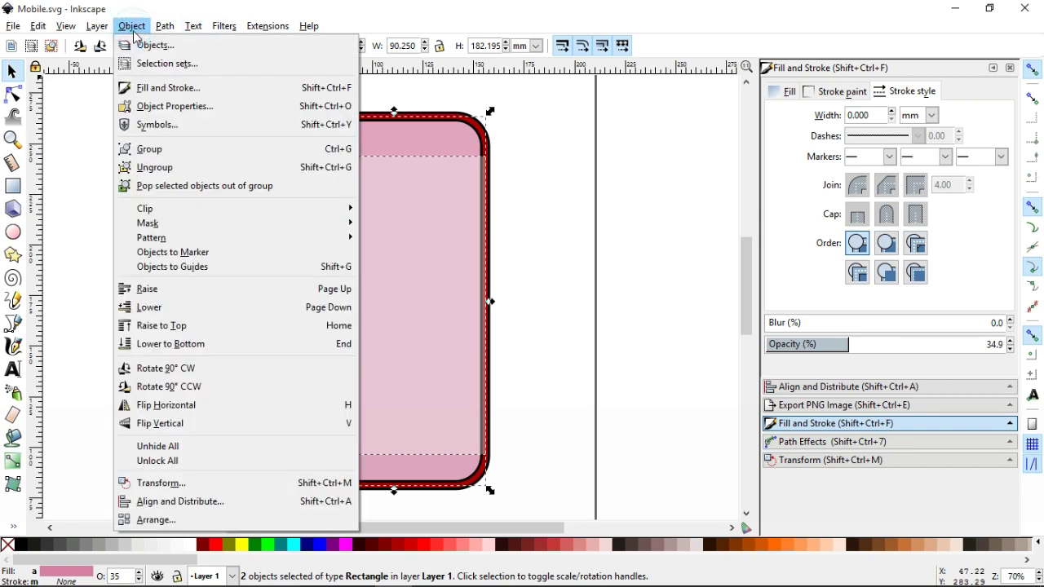
pyautogui.click(159, 342)
pyautogui.click(538, 312)
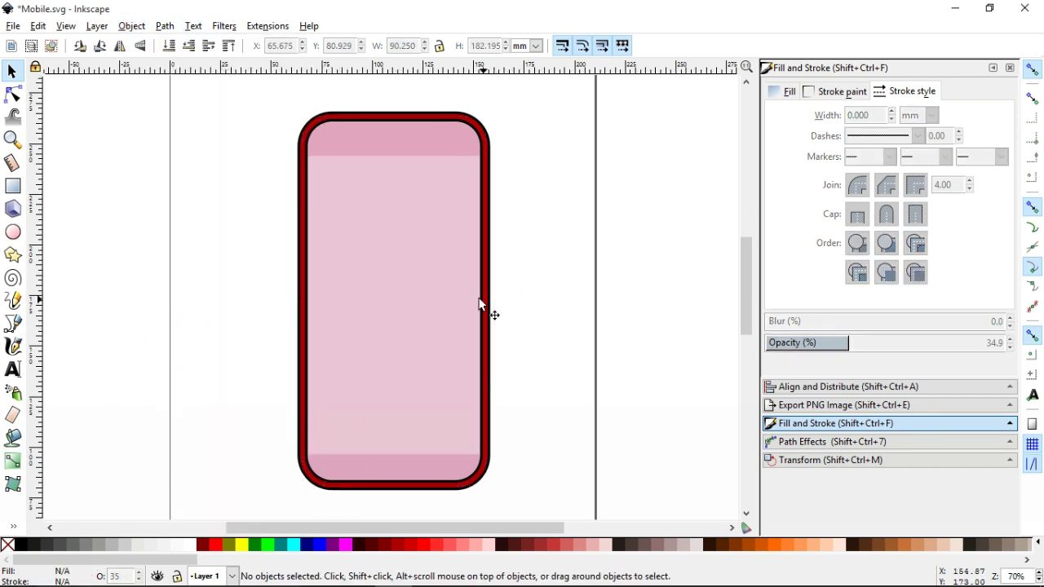
# Fill the pink base rectangle solid black at 100% opacity.
pyautogui.click(401, 146)
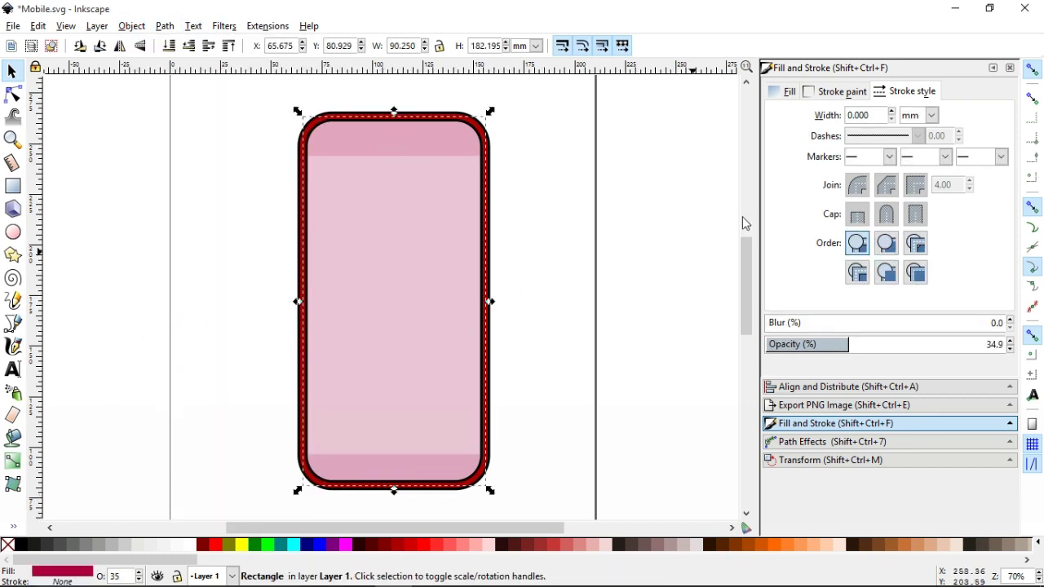
pyautogui.click(30, 546)
pyautogui.moveTo(857, 345); pyautogui.dragTo(1026, 341)
pyautogui.click(605, 265)
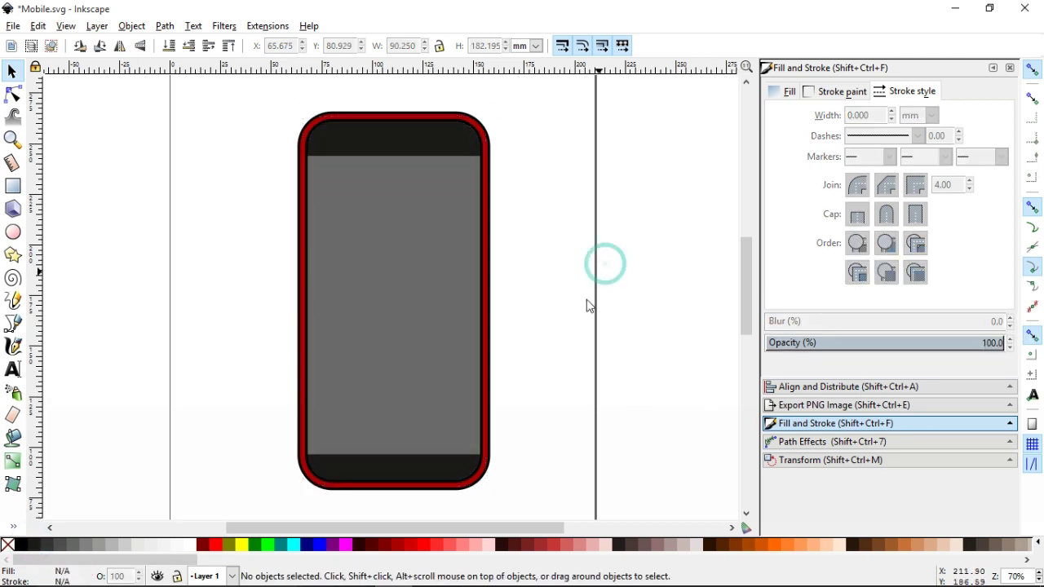
pyautogui.click(372, 274)
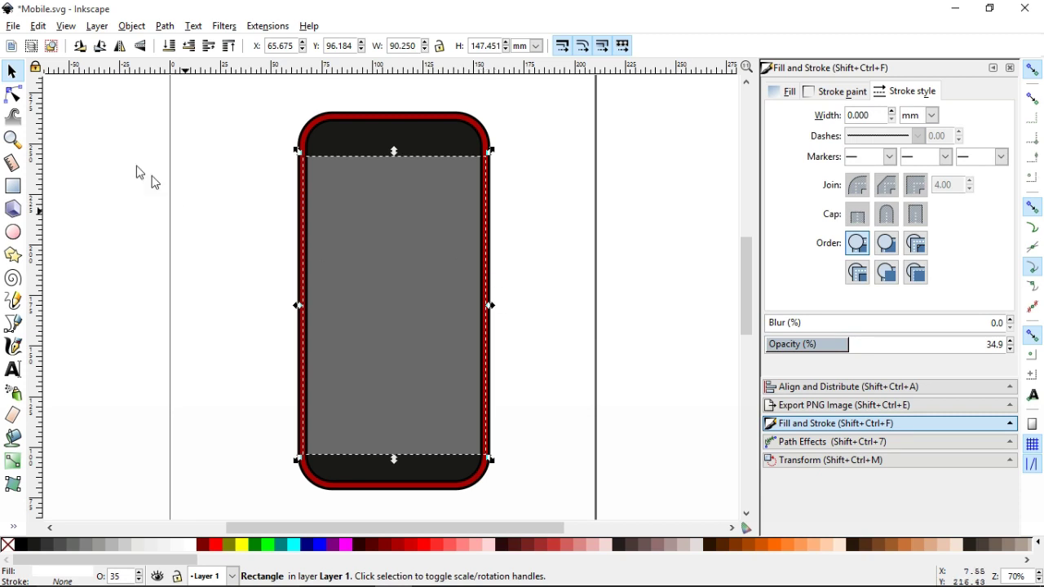
# Narrow the screen rectangle evenly on both sides around its centre.
pyautogui.press('z')
pyautogui.moveTo(209, 140); pyautogui.dragTo(562, 486)
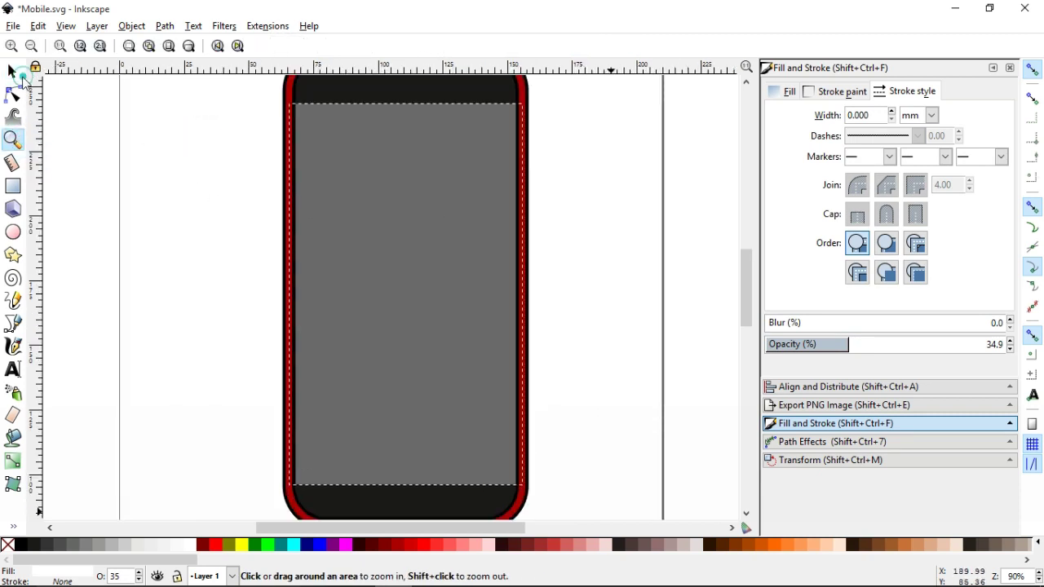
pyautogui.click(12, 72)
pyautogui.press('shift')
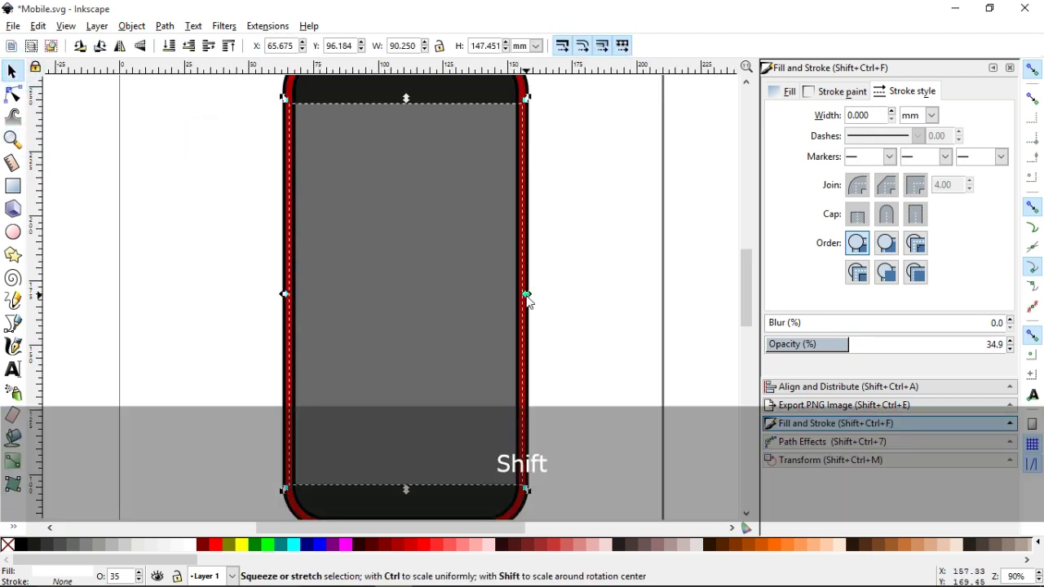
pyautogui.moveTo(527, 294); pyautogui.dragTo(517, 294)
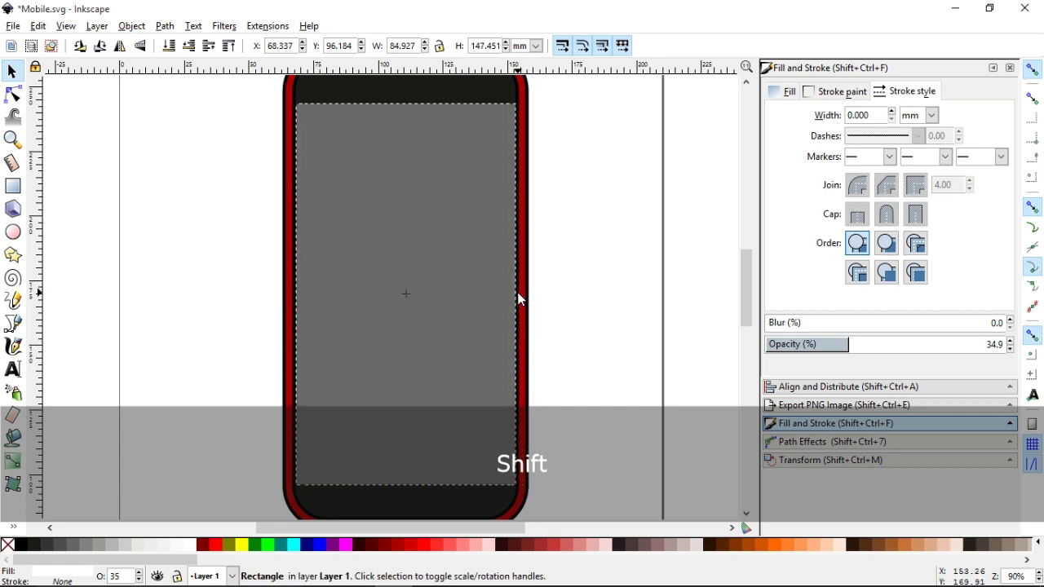
pyautogui.moveTo(524, 294); pyautogui.dragTo(520, 299)
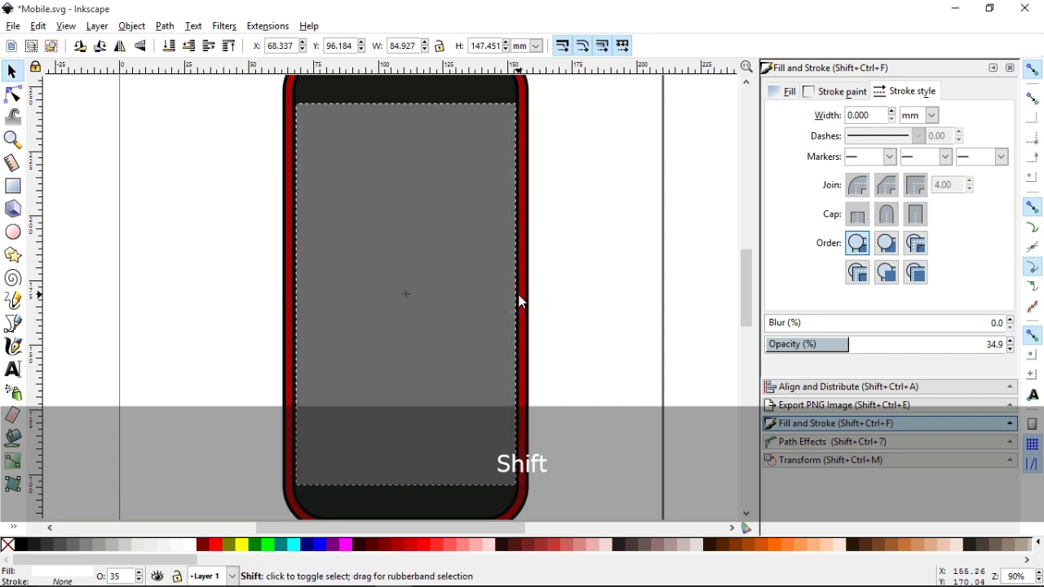
pyautogui.keyDown('shift'); pyautogui.click(455, 98); pyautogui.keyUp('shift')
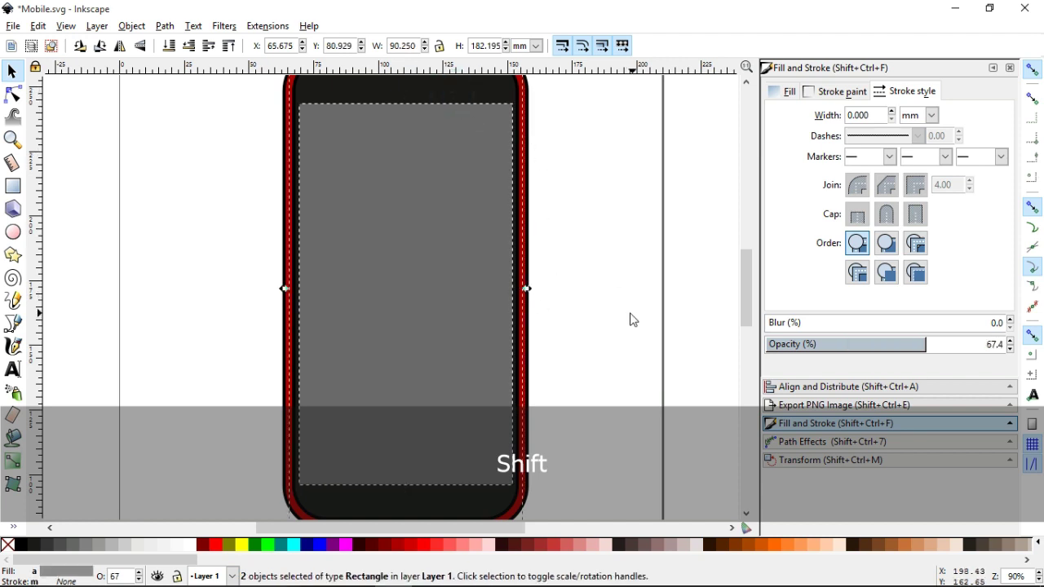
pyautogui.click(614, 293)
pyautogui.press('-')
pyautogui.click(427, 284)
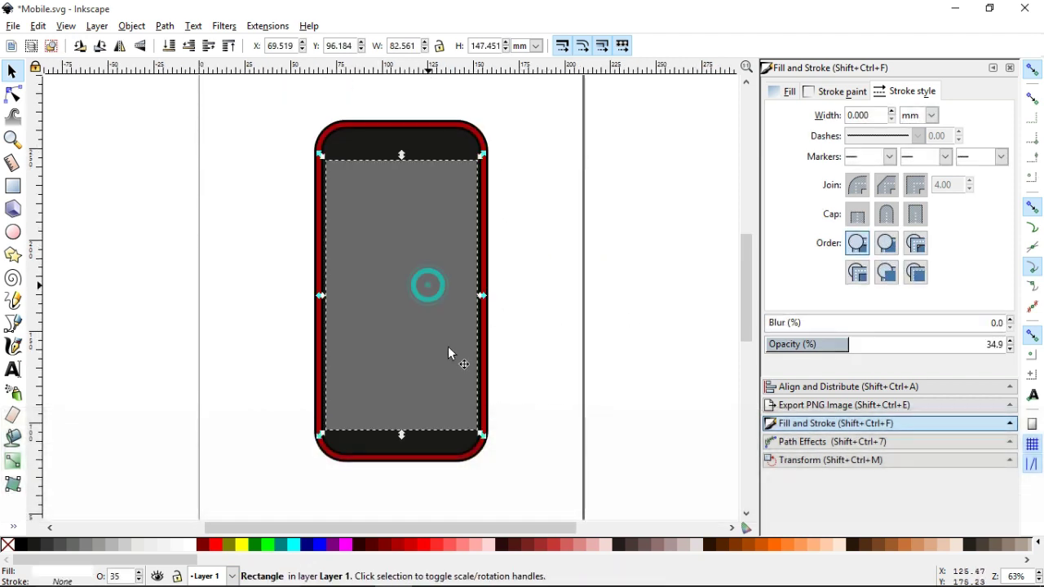
# Give the screen rectangle a flat white 1 mm outline.
pyautogui.click(843, 97)
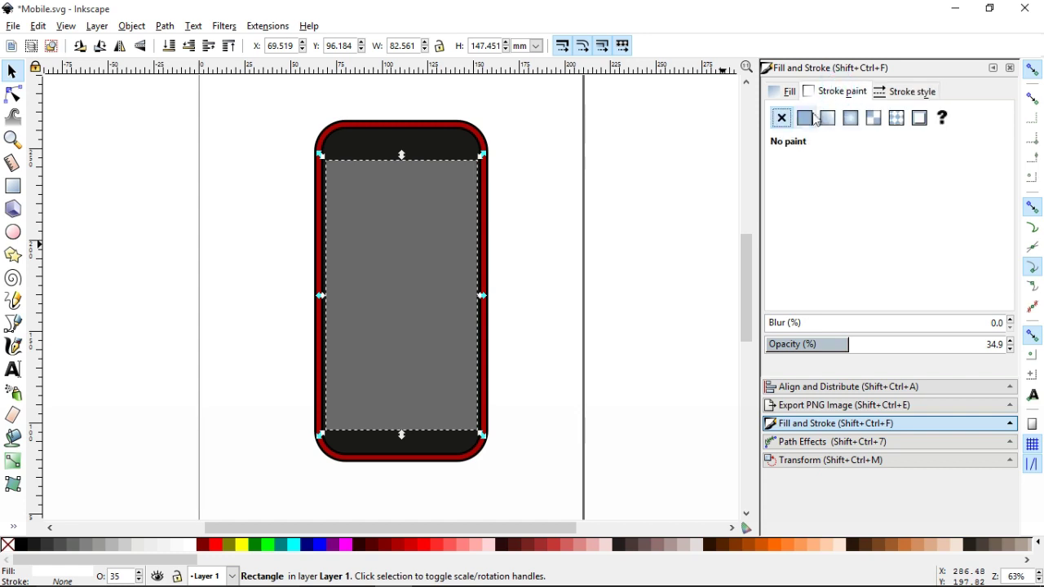
pyautogui.click(804, 117)
pyautogui.click(906, 91)
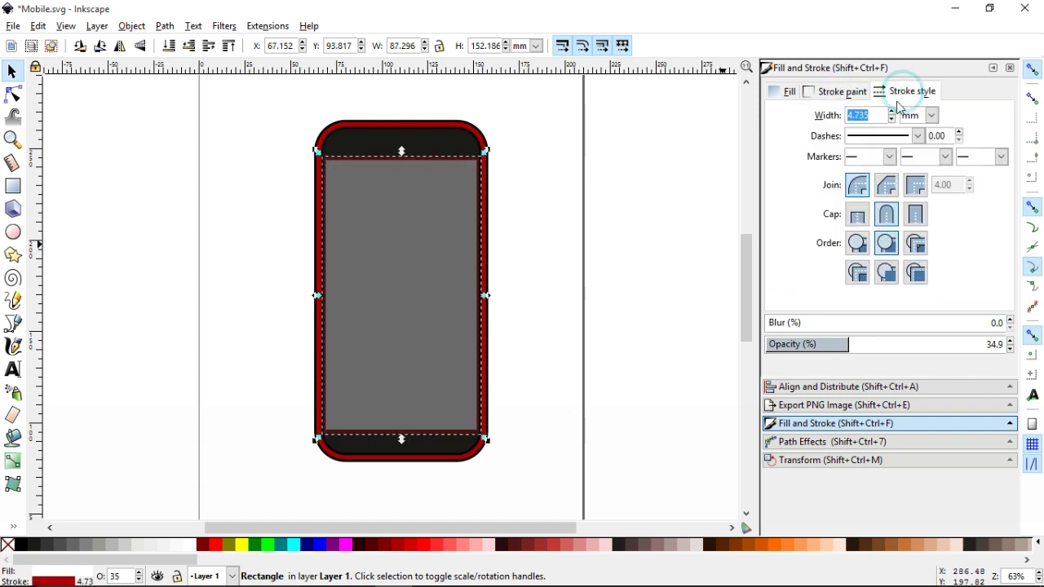
pyautogui.keyDown('shift'); pyautogui.click(186, 544); pyautogui.keyUp('shift')
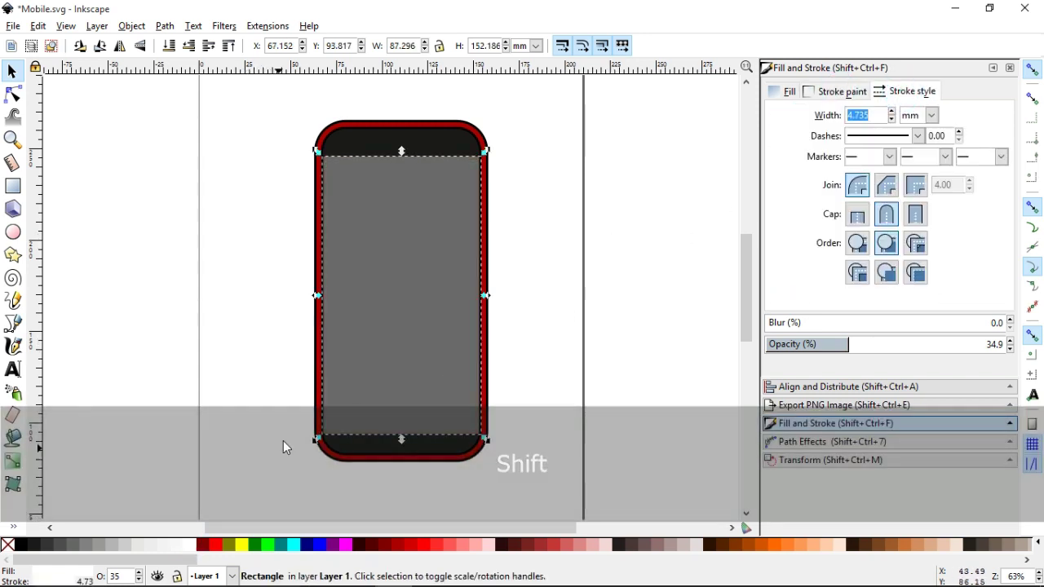
pyautogui.write('1')
pyautogui.press('Return')
pyautogui.click(12, 139)
pyautogui.moveTo(255, 131); pyautogui.dragTo(536, 253)
pyautogui.click(12, 72)
pyautogui.press('Escape')
pyautogui.click(310, 270)
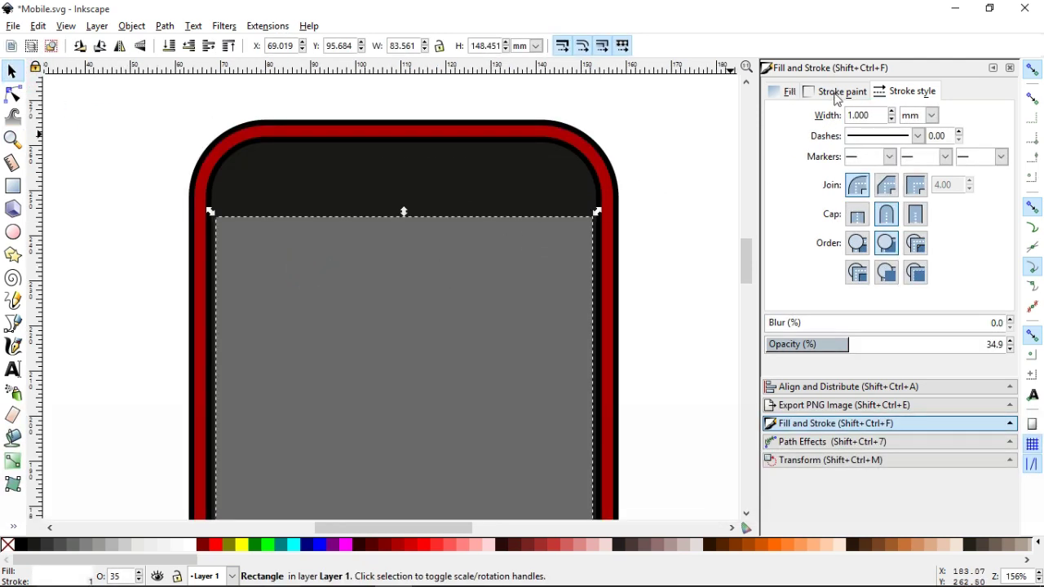
# Raise the screen rectangle's opacity to 100% so it appears solid white.
pyautogui.click(844, 93)
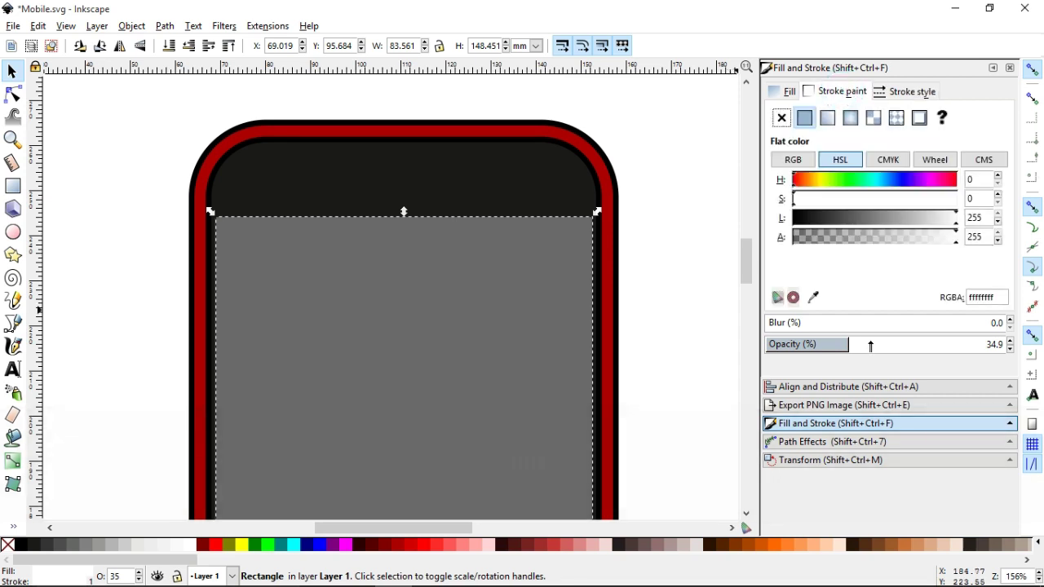
pyautogui.moveTo(869, 343); pyautogui.dragTo(1009, 344)
pyautogui.click(691, 257)
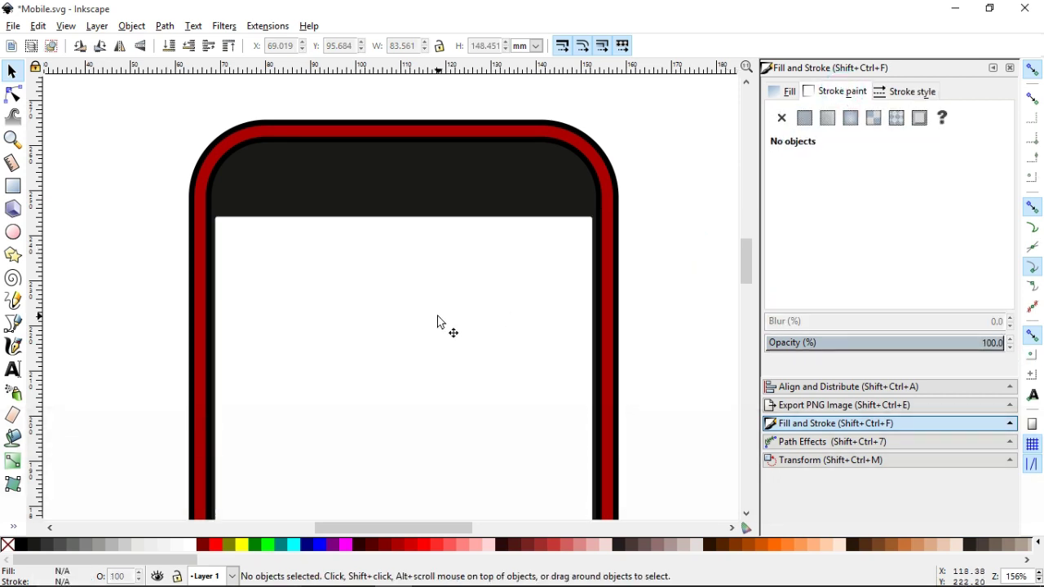
pyautogui.click(438, 322)
pyautogui.press('-')
pyautogui.press('-')
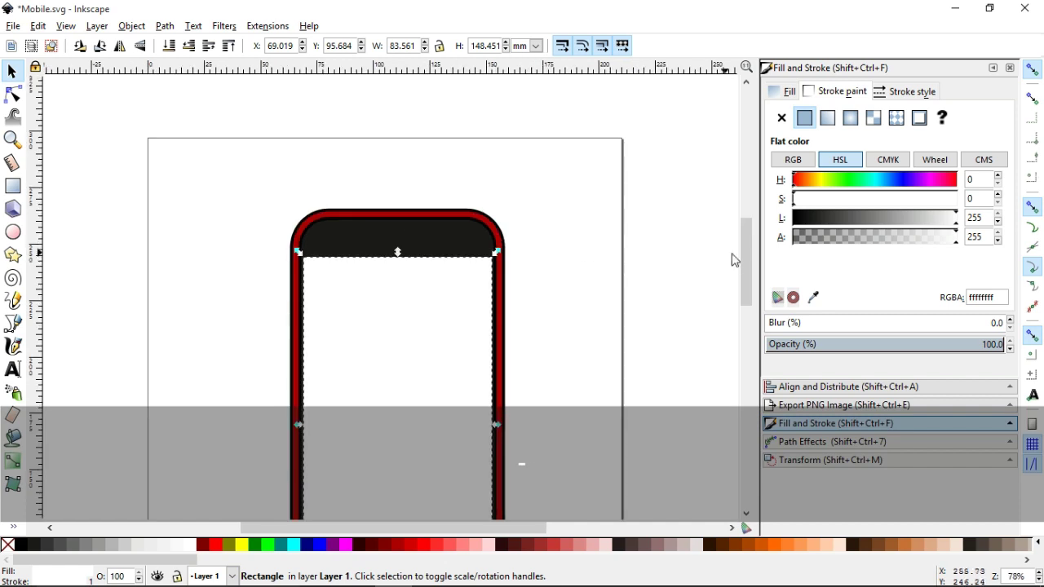
pyautogui.moveTo(745, 263); pyautogui.dragTo(745, 287)
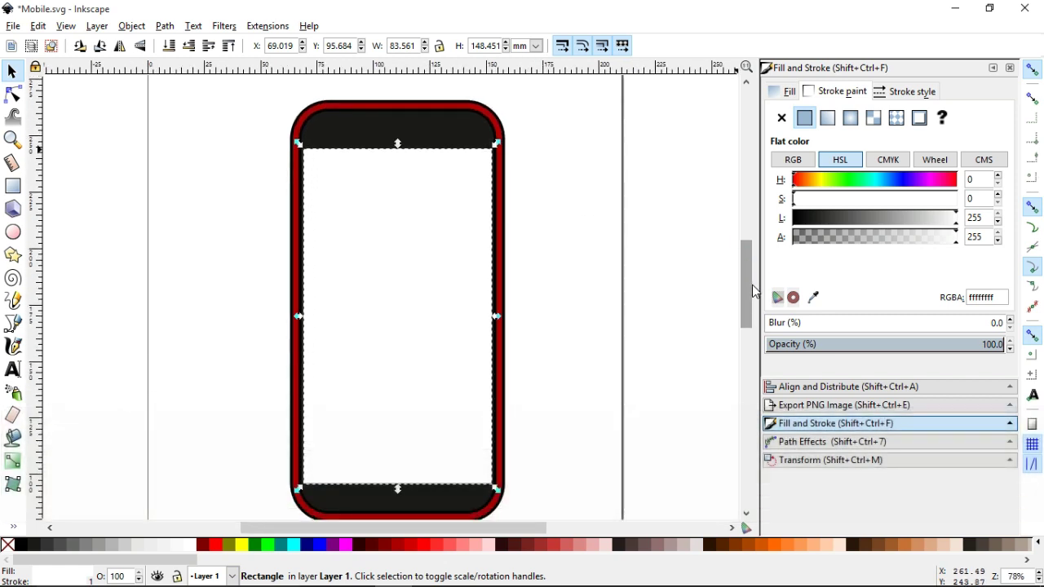
pyautogui.click(828, 118)
# Give the screen a linear gradient fill running vertically from top to bottom.
pyautogui.click(781, 118)
pyautogui.hotkey('ctrl', 'z')
pyautogui.click(806, 119)
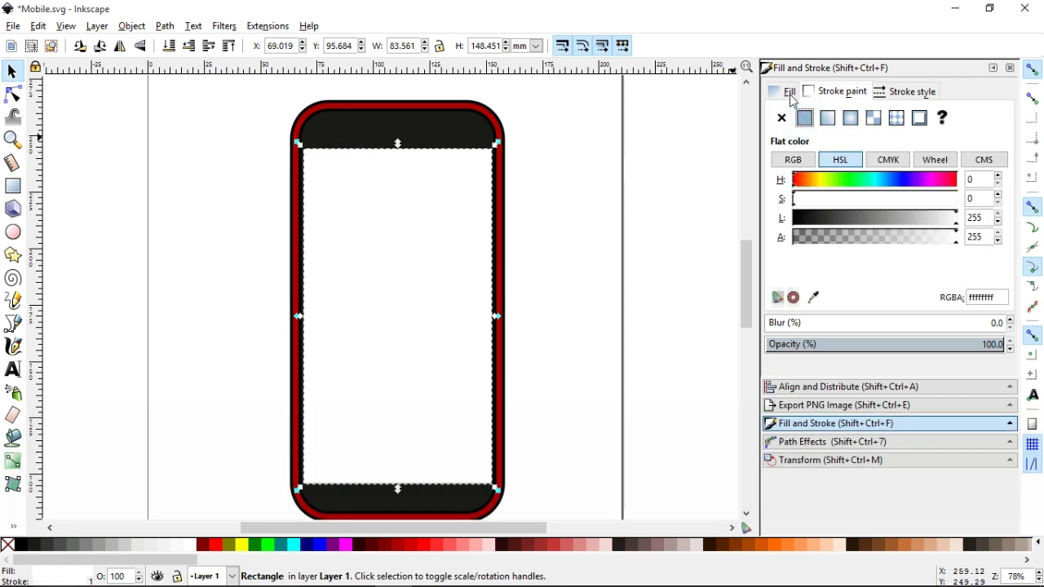
pyautogui.click(828, 118)
pyautogui.click(800, 300)
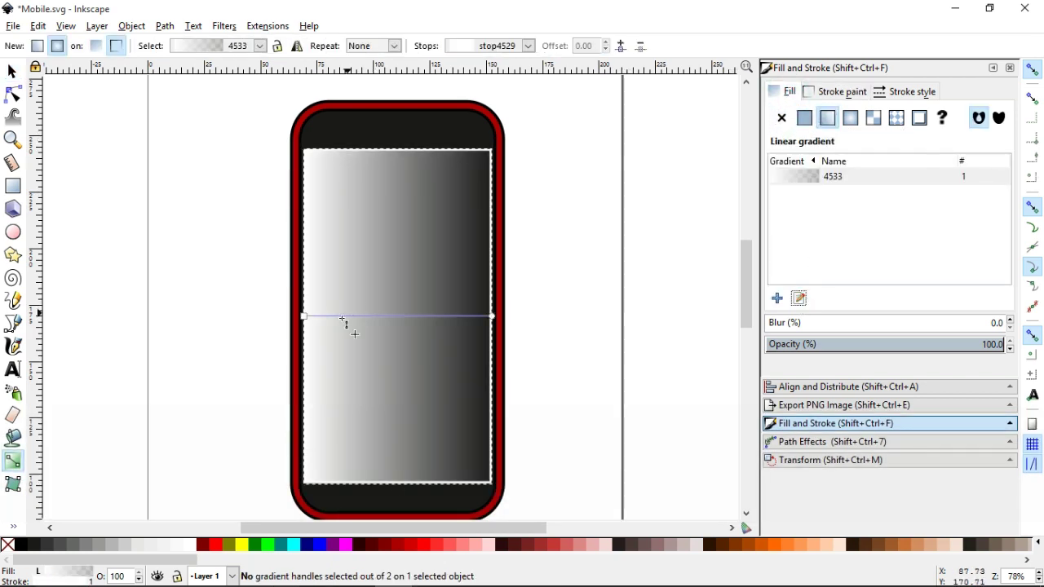
pyautogui.moveTo(305, 315)
pyautogui.mouseDown()
pyautogui.moveTo(363, 149)
pyautogui.moveTo(394, 140)
pyautogui.mouseUp()
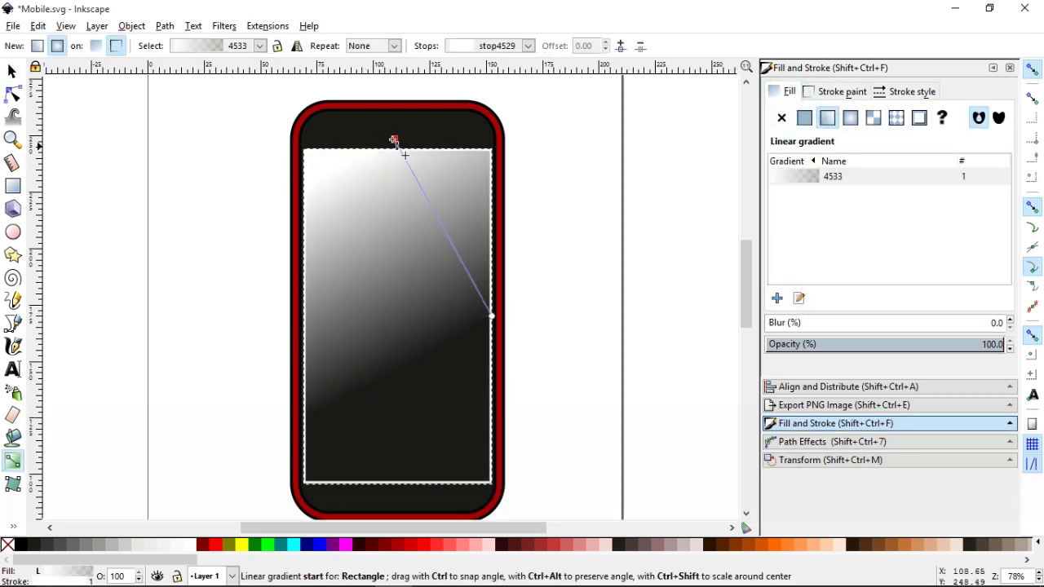
pyautogui.moveTo(492, 315); pyautogui.dragTo(396, 482)
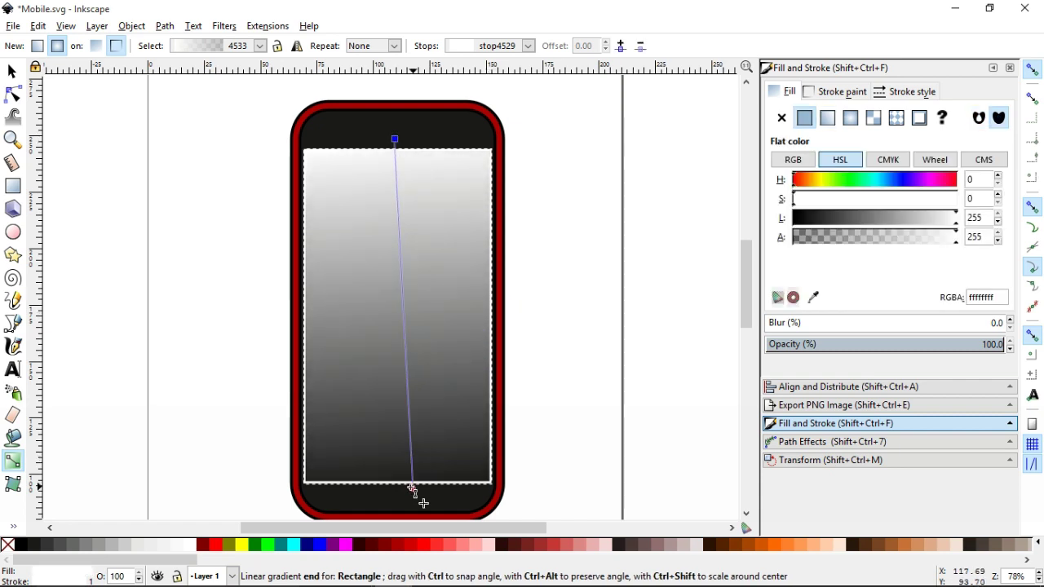
# Set the gradient's top stop to grey and bottom stop to opaque white, then save.
pyautogui.click(395, 140)
pyautogui.click(905, 217)
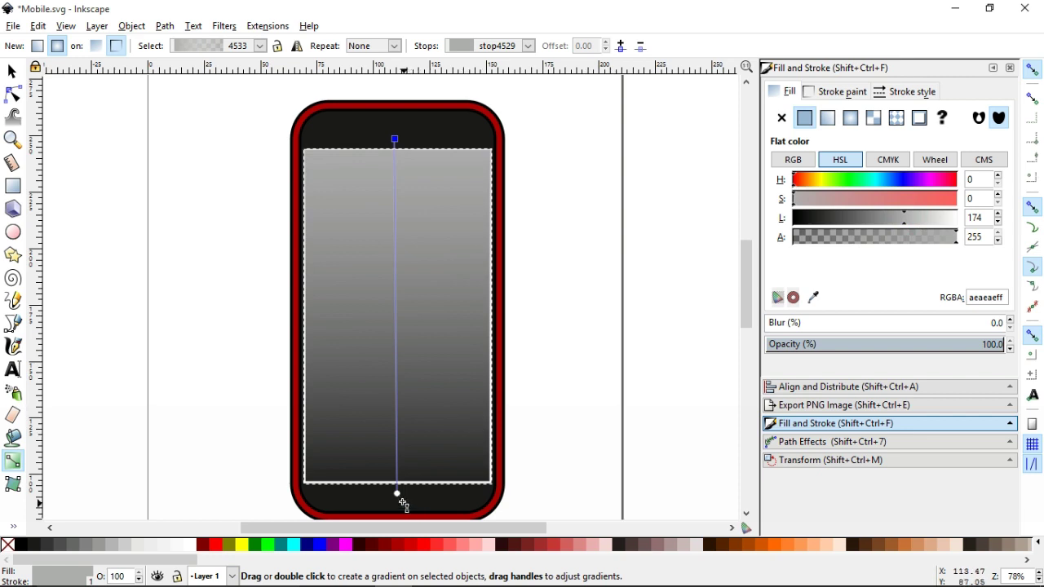
pyautogui.click(396, 493)
pyautogui.click(879, 198)
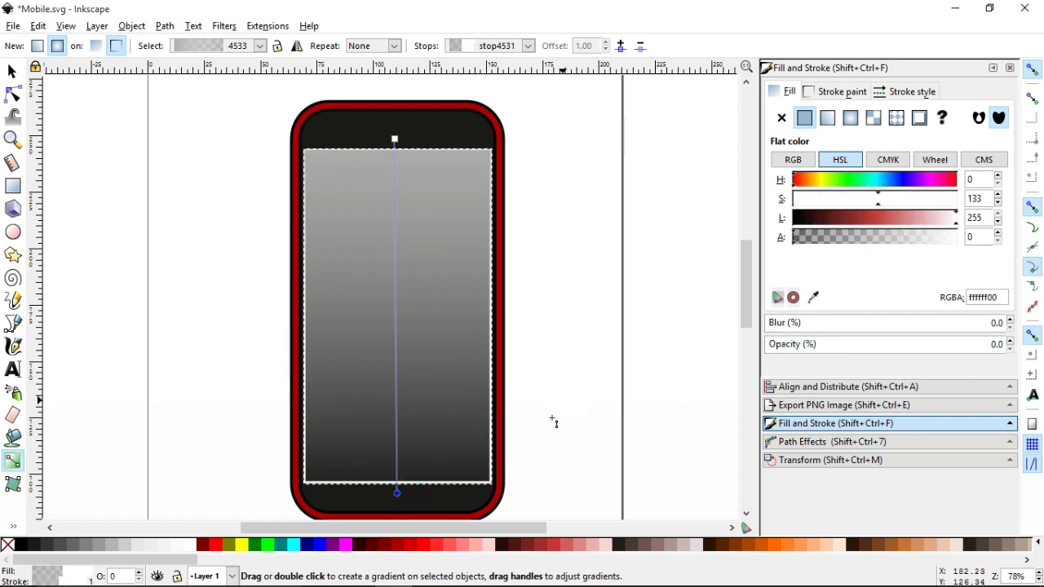
pyautogui.click(12, 71)
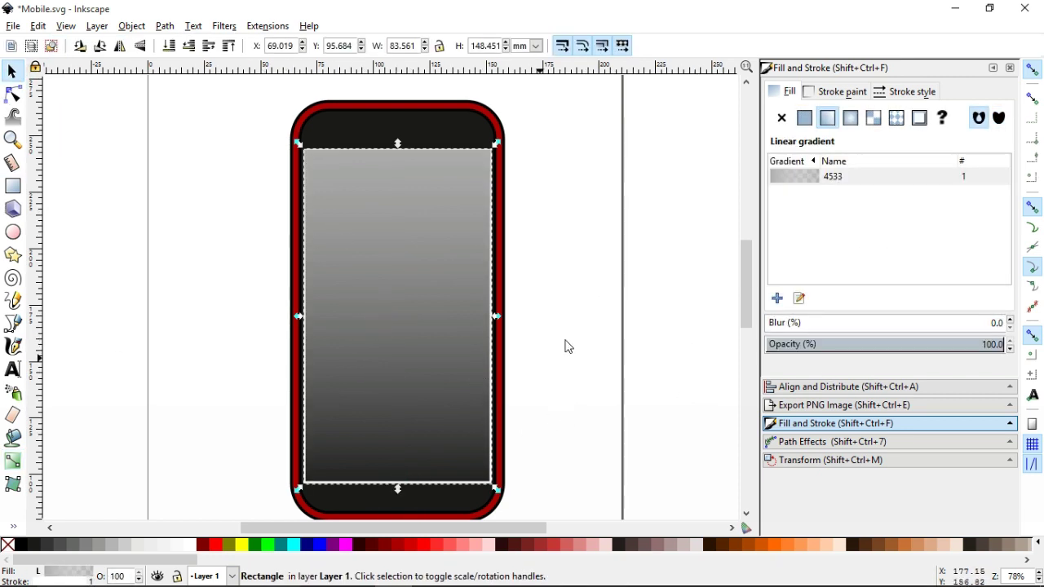
pyautogui.click(800, 296)
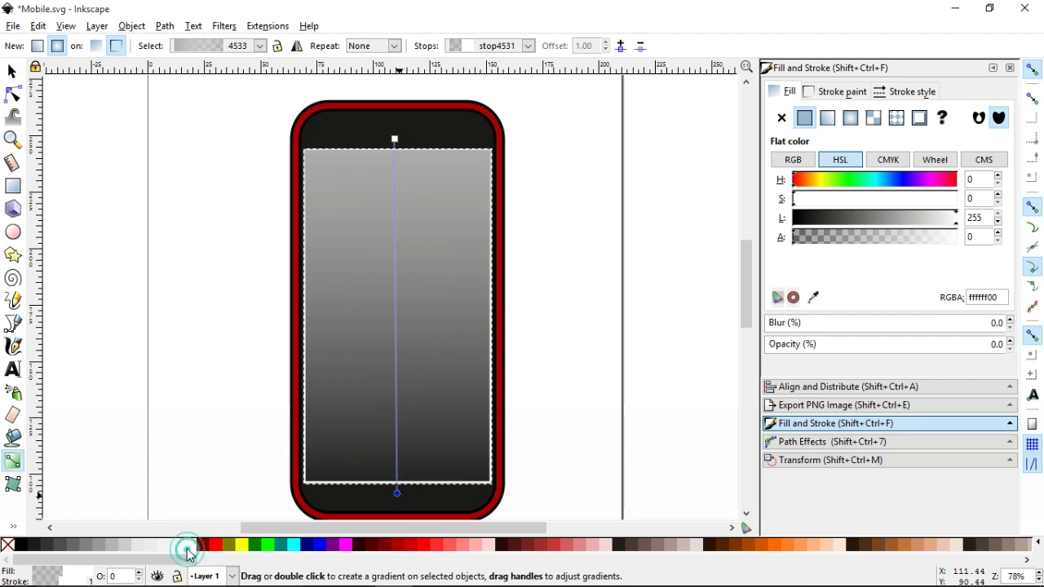
pyautogui.click(189, 551)
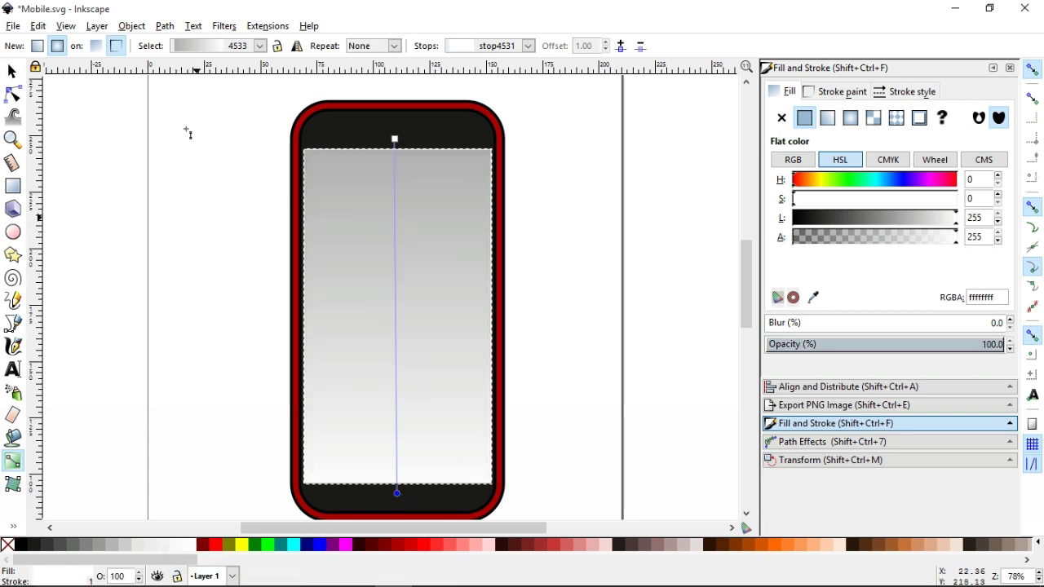
pyautogui.press('s')
pyautogui.click(591, 284)
pyautogui.hotkey('ctrl', 's')
# Reset the screen rectangle's opacity to 100%.
pyautogui.click(443, 282)
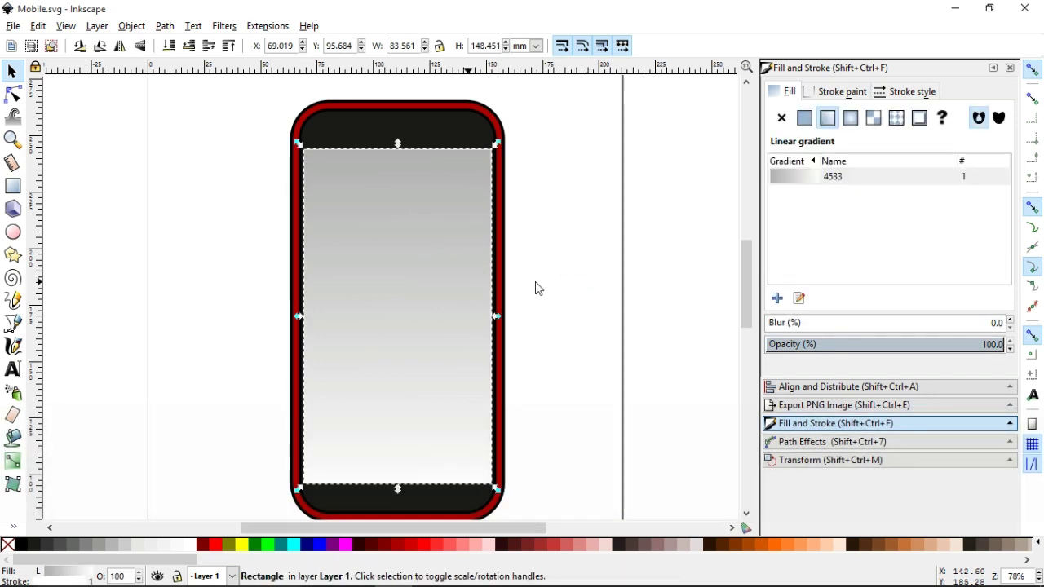
pyautogui.click(992, 343)
pyautogui.click(671, 315)
pyautogui.click(450, 323)
pyautogui.click(845, 92)
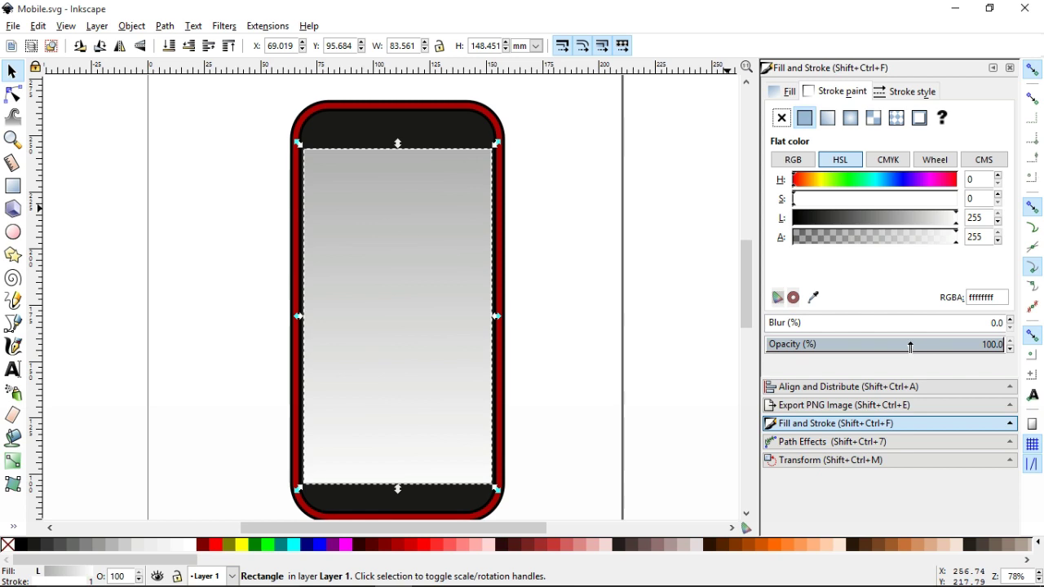
pyautogui.click(910, 344)
pyautogui.hotkey('ctrl', 'z')
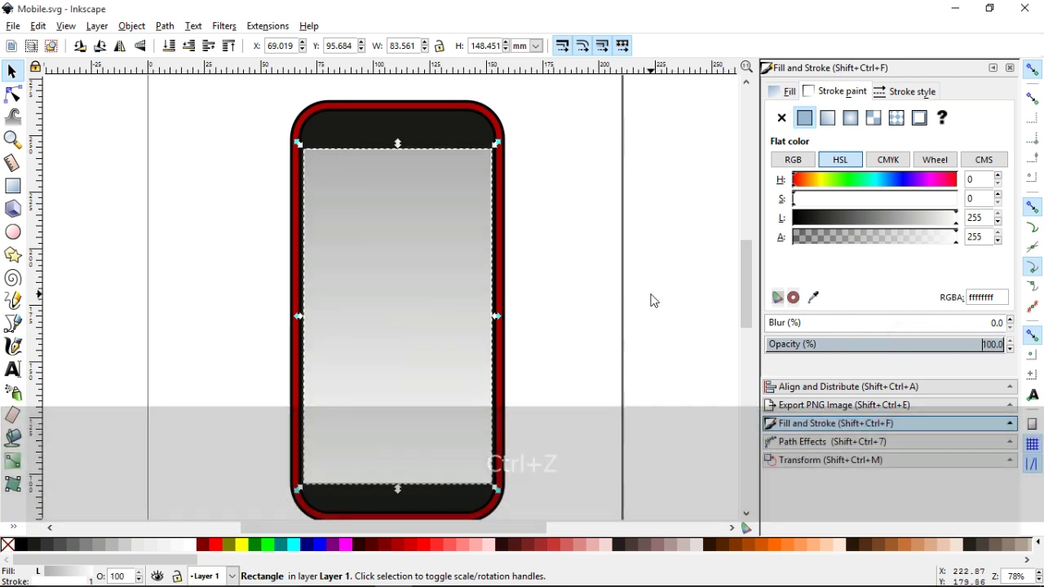
# Make the screen outline light grey d4d4d4 and save Mobile.svg.
pyautogui.click(649, 298)
pyautogui.click(450, 321)
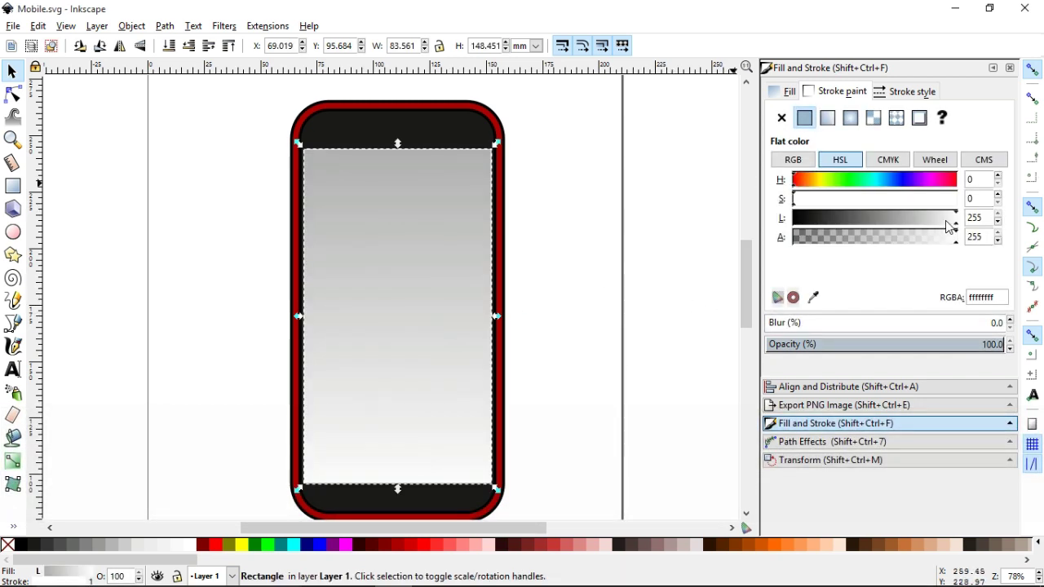
pyautogui.moveTo(946, 227); pyautogui.dragTo(943, 227)
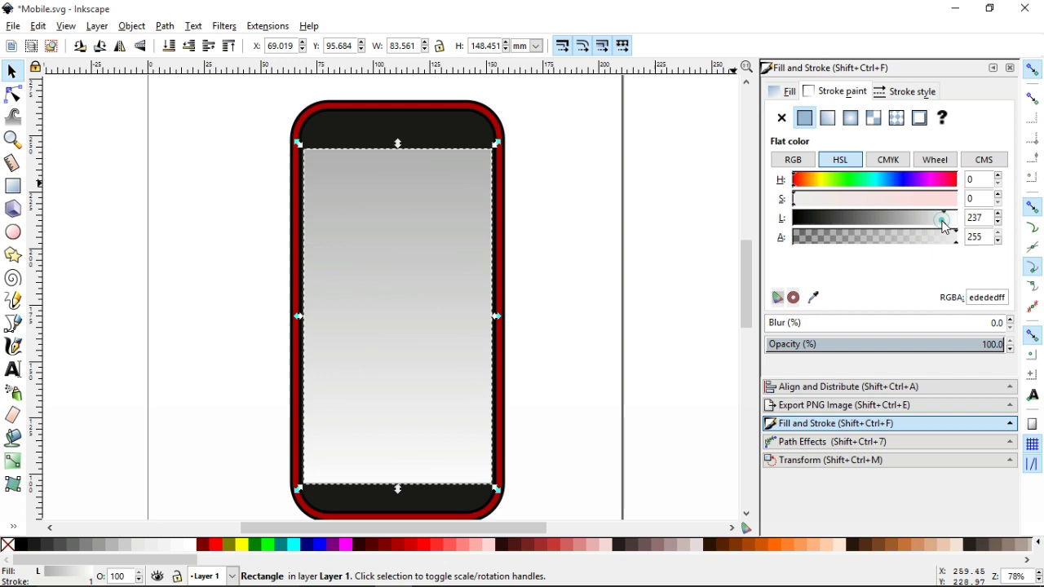
pyautogui.click(582, 285)
pyautogui.hotkey('ctrl', 's')
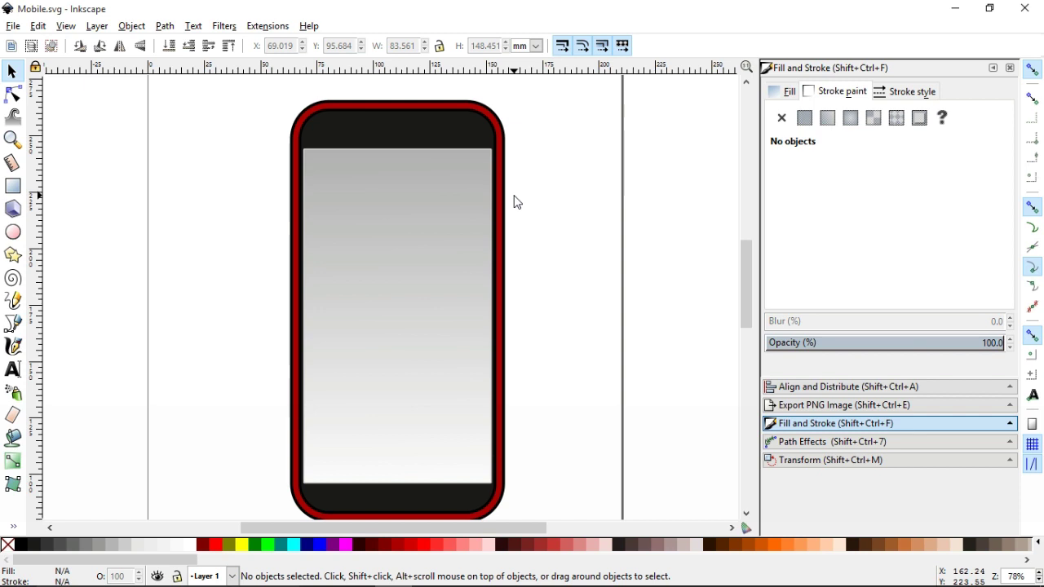
pyautogui.press('-')
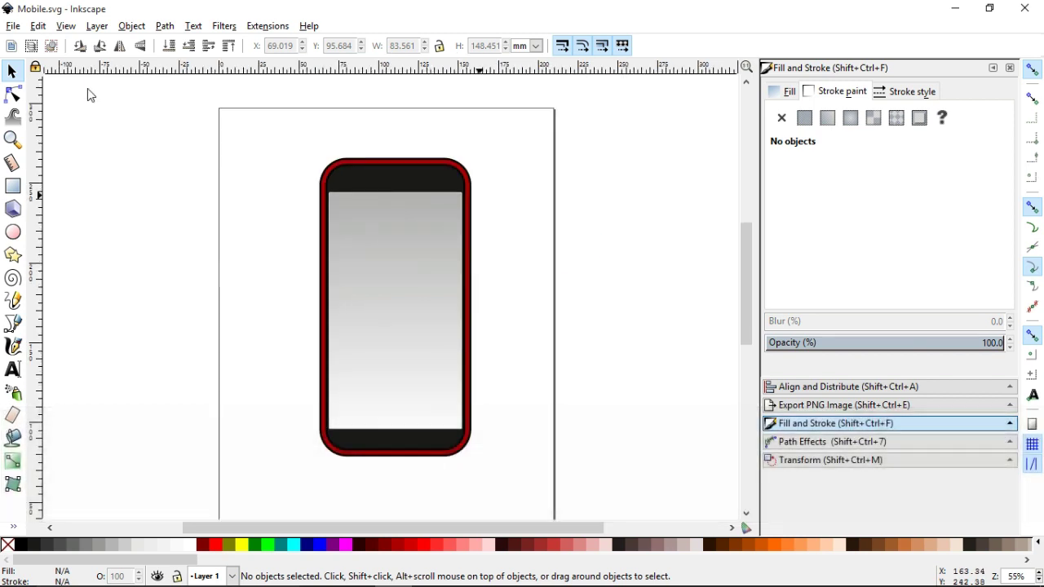
# Draw a rectangle covering the page and phone, filled opaque sage green.
pyautogui.click(13, 189)
pyautogui.moveTo(63, 129)
pyautogui.mouseDown()
pyautogui.moveTo(587, 449)
pyautogui.moveTo(711, 465)
pyautogui.mouseUp()
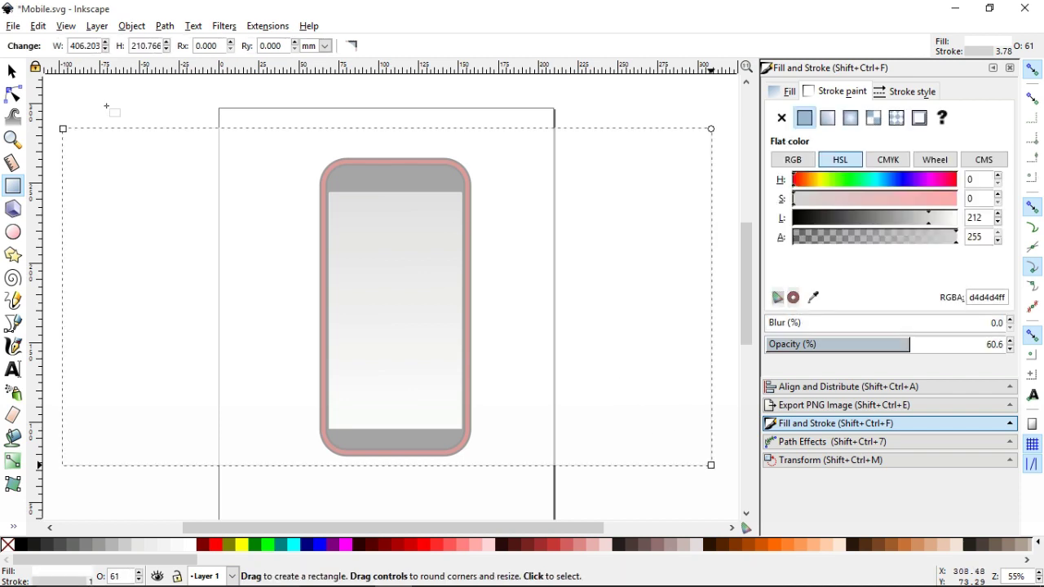
pyautogui.click(13, 72)
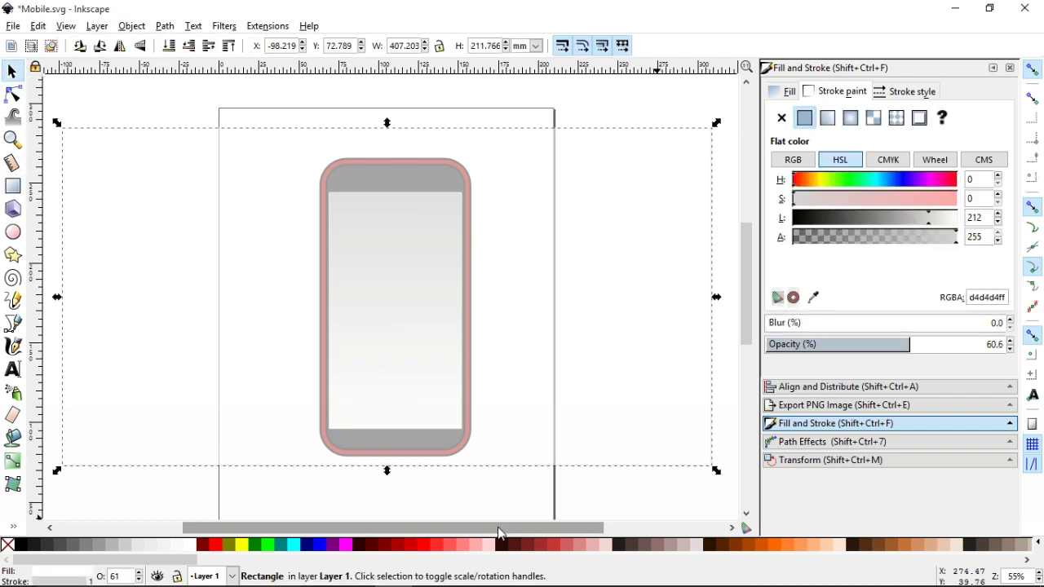
pyautogui.click(171, 560)
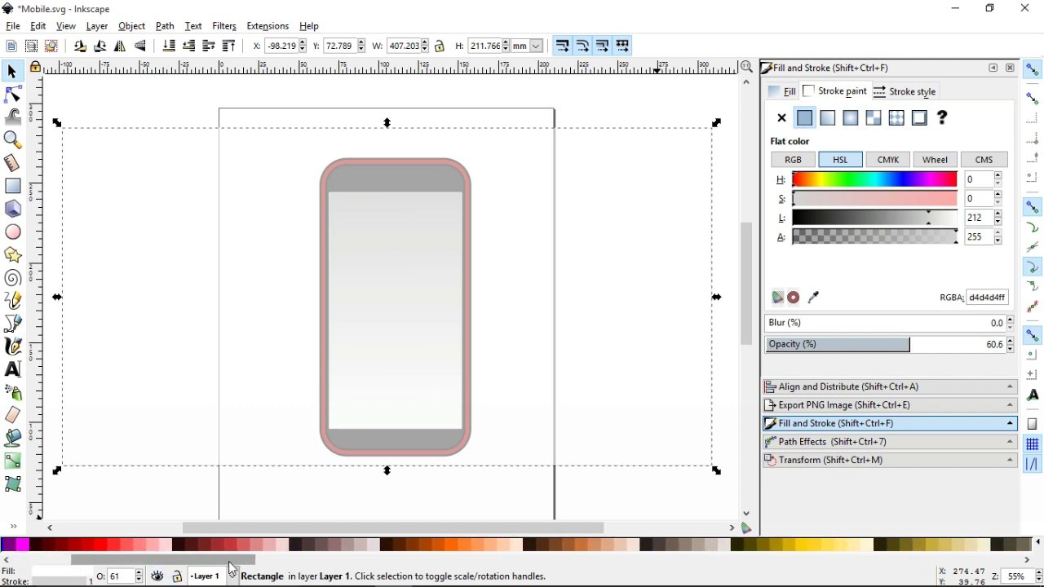
pyautogui.moveTo(171, 560); pyautogui.dragTo(535, 562)
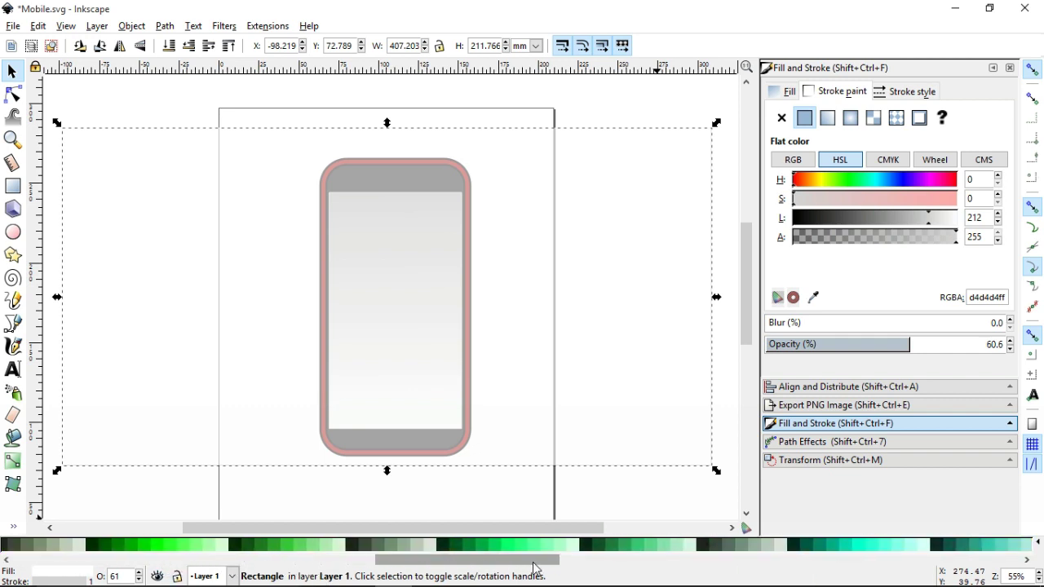
pyautogui.click(389, 551)
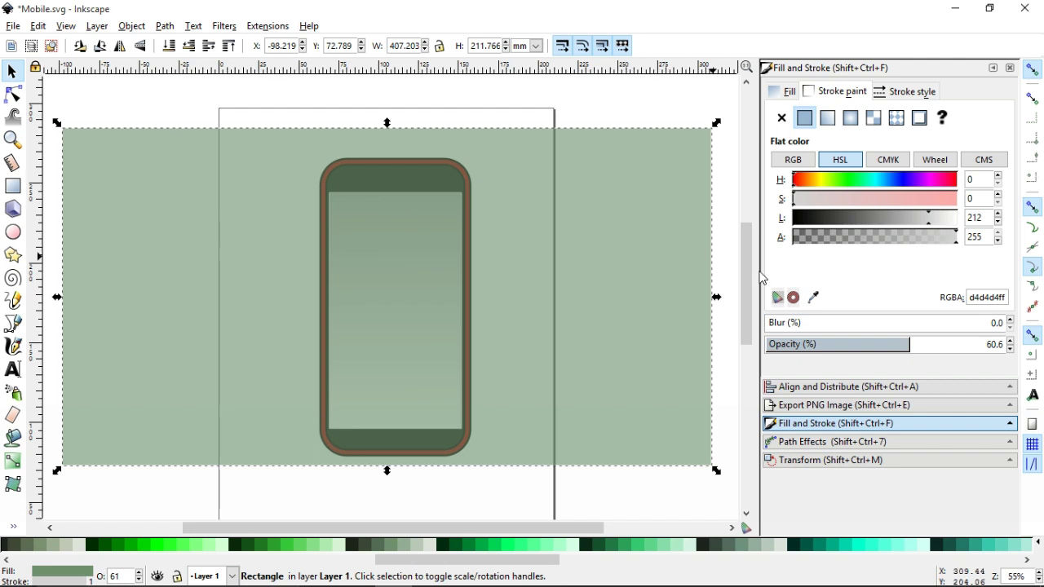
pyautogui.moveTo(932, 346); pyautogui.dragTo(1008, 344)
# Lower the green rectangle to the bottom and enlarge it around its centre.
pyautogui.click(122, 101)
pyautogui.click(245, 168)
pyautogui.click(131, 27)
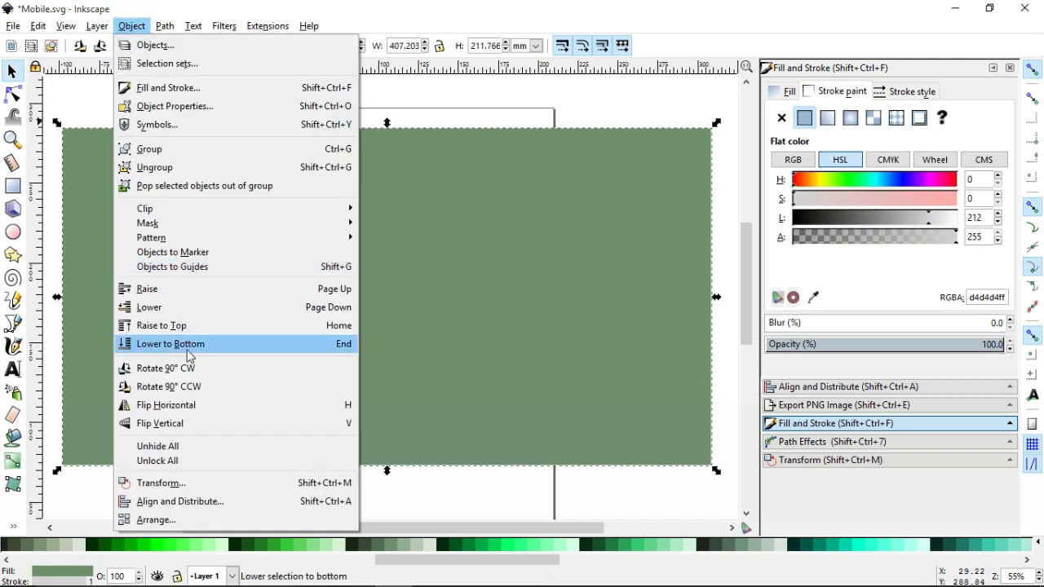
pyautogui.click(186, 342)
pyautogui.press('-')
pyautogui.press('-')
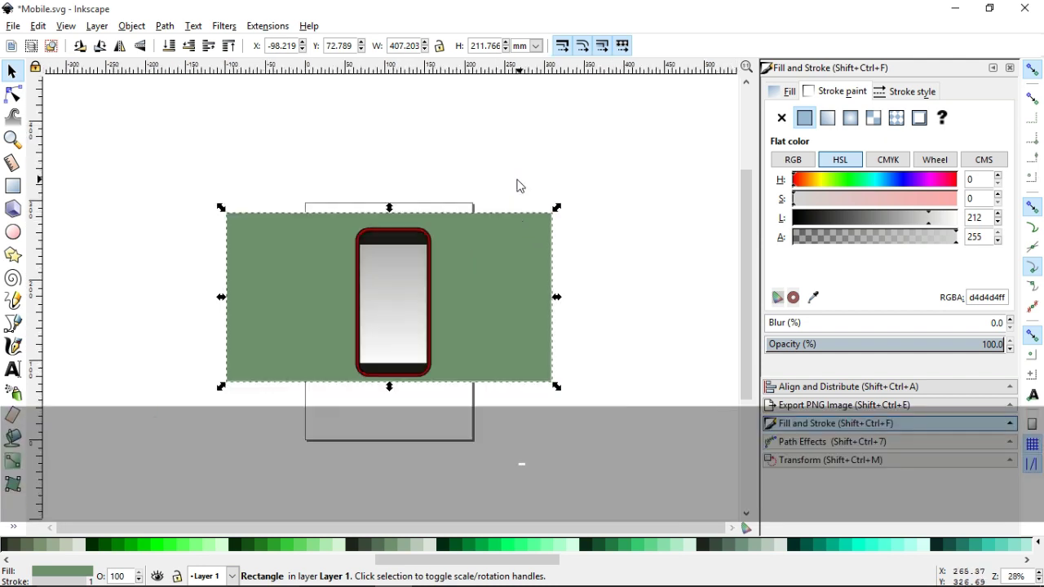
pyautogui.moveTo(559, 390); pyautogui.dragTo(671, 448)
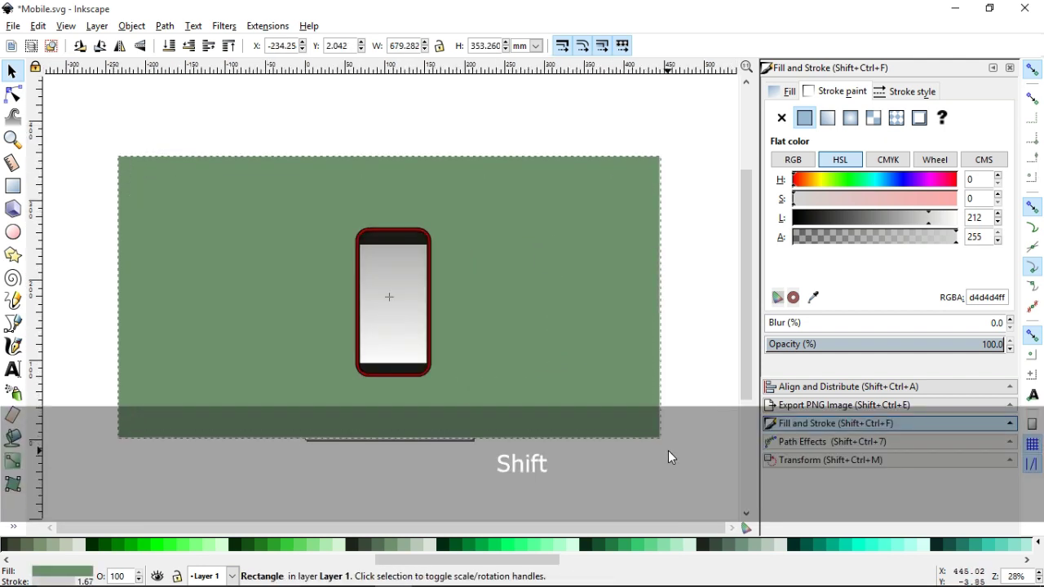
# Nudge the green background right and down and save Mobile.svg.
pyautogui.press('Escape')
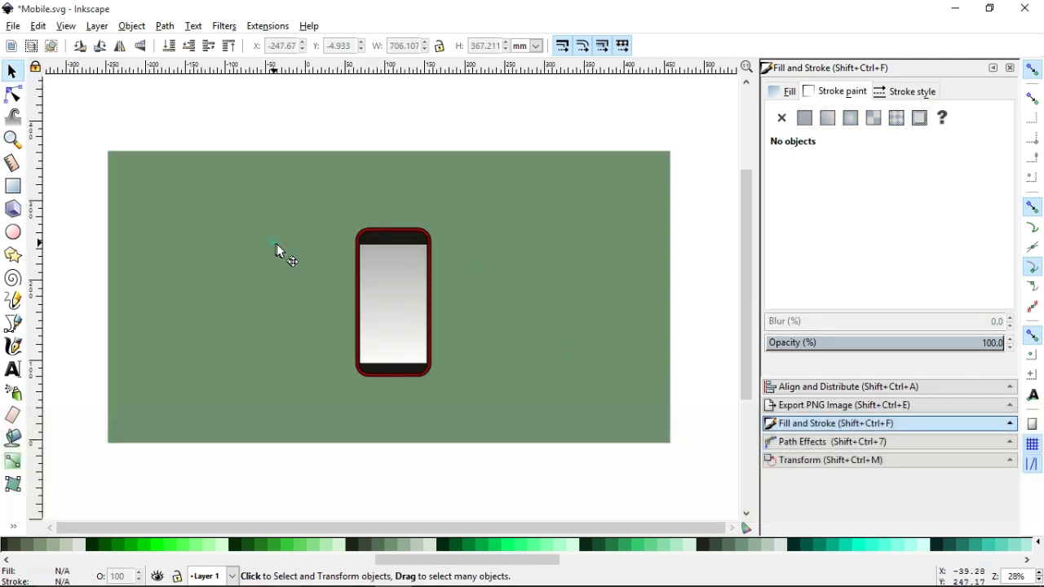
pyautogui.moveTo(348, 166); pyautogui.dragTo(360, 170)
pyautogui.click(515, 122)
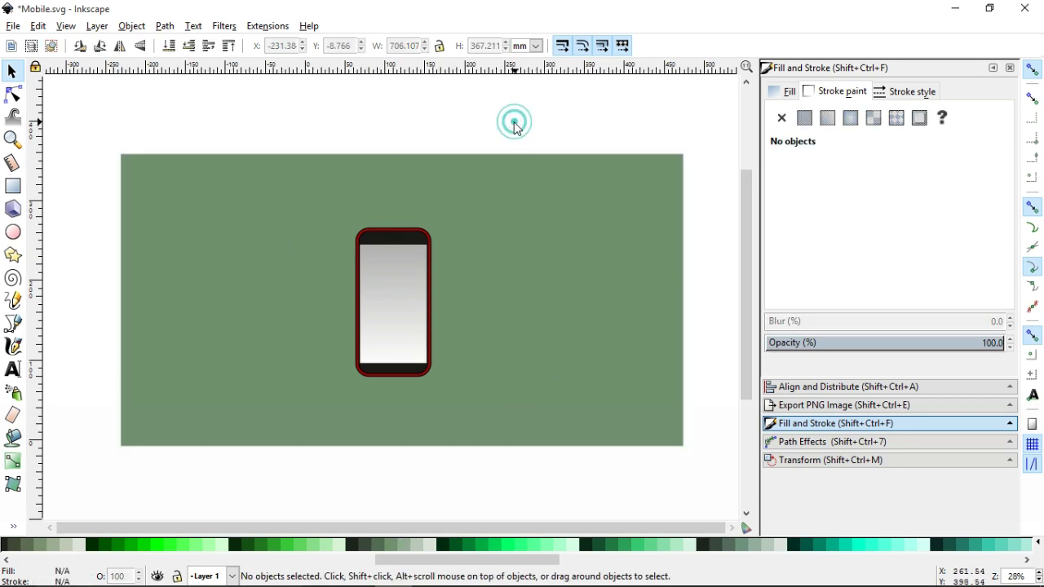
pyautogui.hotkey('ctrl', 's')
pyautogui.click(11, 140)
pyautogui.moveTo(261, 198); pyautogui.dragTo(511, 389)
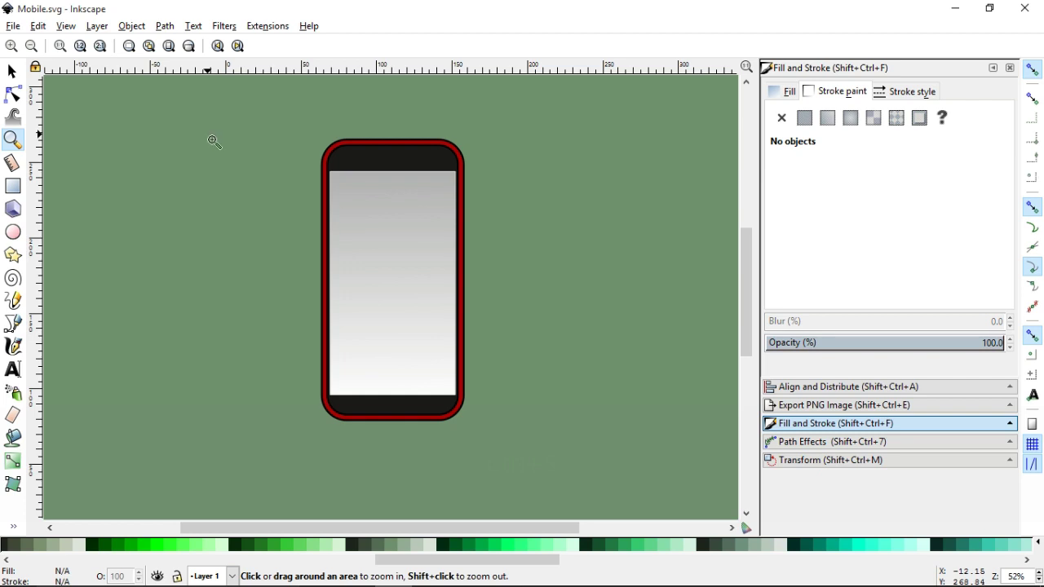
# Convert both the red and black phone rectangle outlines into filled paths with Stroke to Path.
pyautogui.click(11, 72)
pyautogui.click(357, 141)
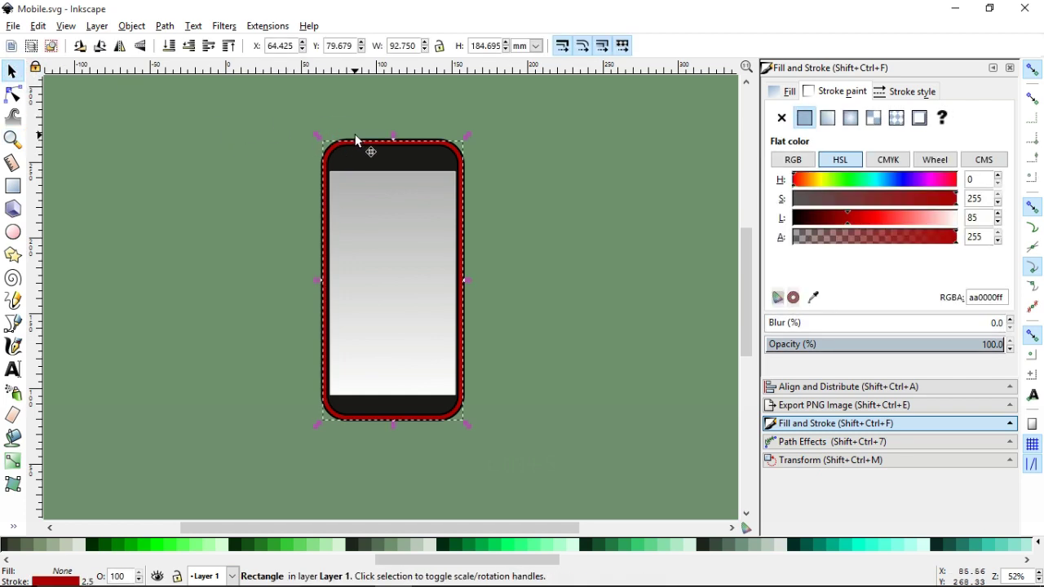
pyautogui.click(11, 140)
pyautogui.moveTo(294, 125); pyautogui.dragTo(421, 203)
pyautogui.click(12, 72)
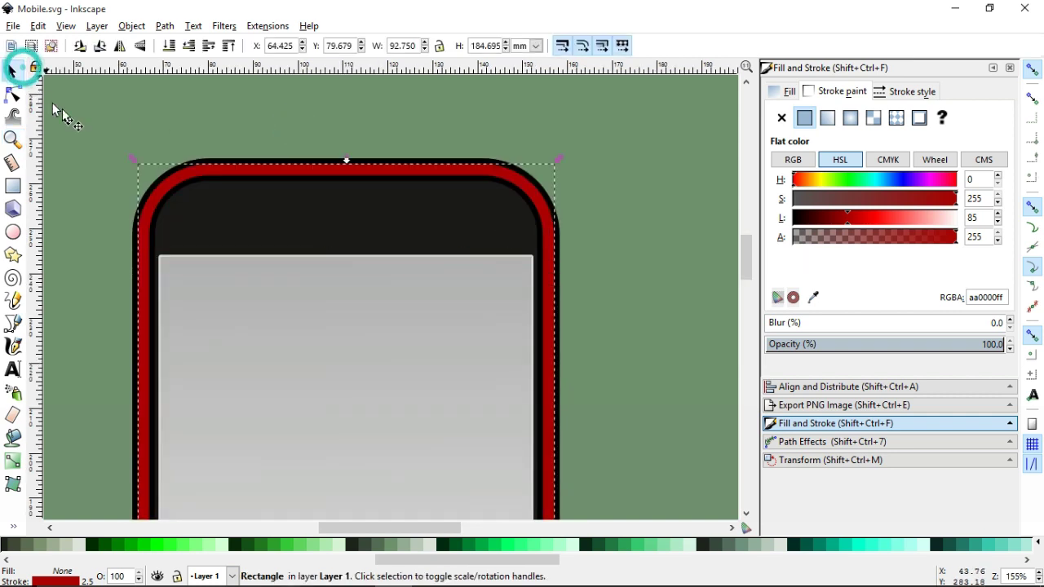
pyautogui.keyDown('shift'); pyautogui.click(230, 162); pyautogui.keyUp('shift')
pyautogui.click(132, 26)
pyautogui.click(132, 26)
pyautogui.click(165, 27)
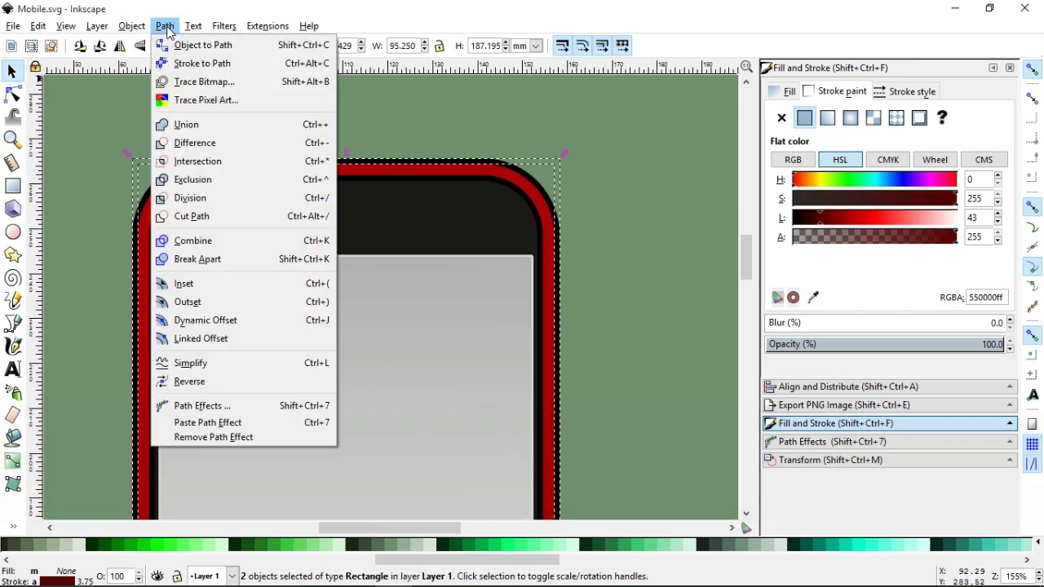
pyautogui.click(199, 71)
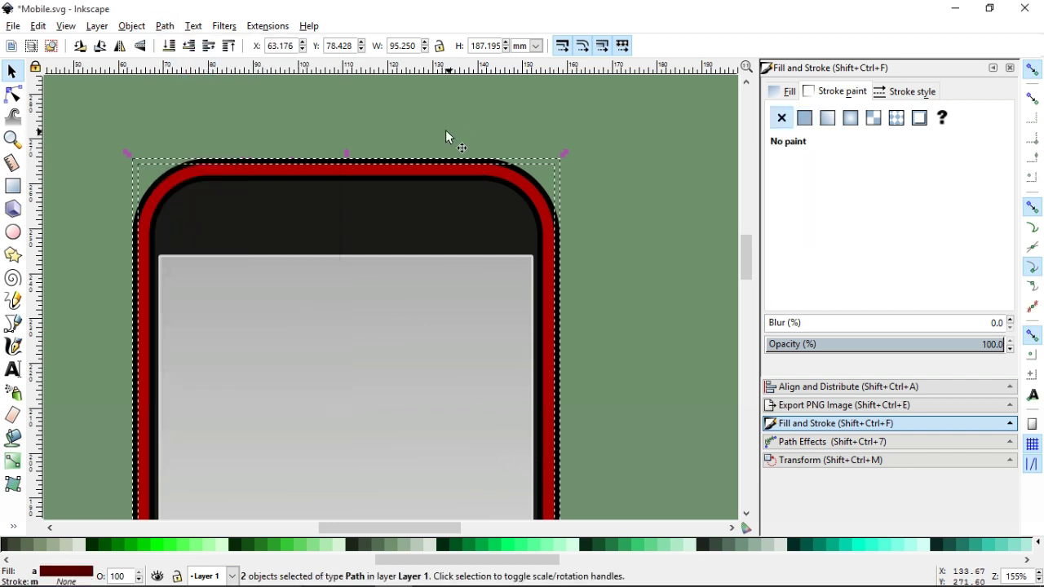
# Select the outer black band path and set its stroke to none.
pyautogui.click(316, 159)
pyautogui.click(309, 158)
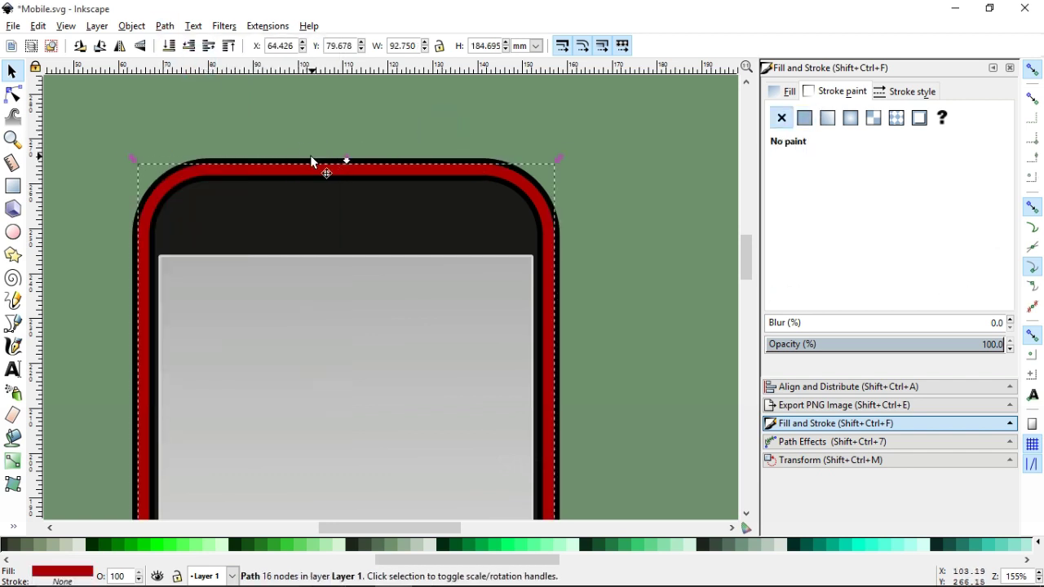
pyautogui.click(311, 159)
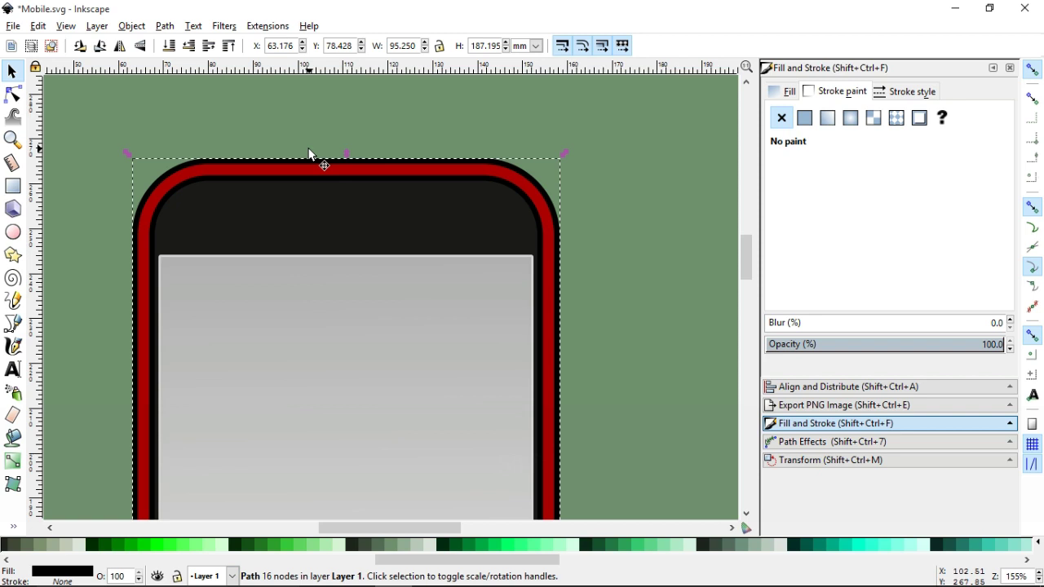
pyautogui.press('-')
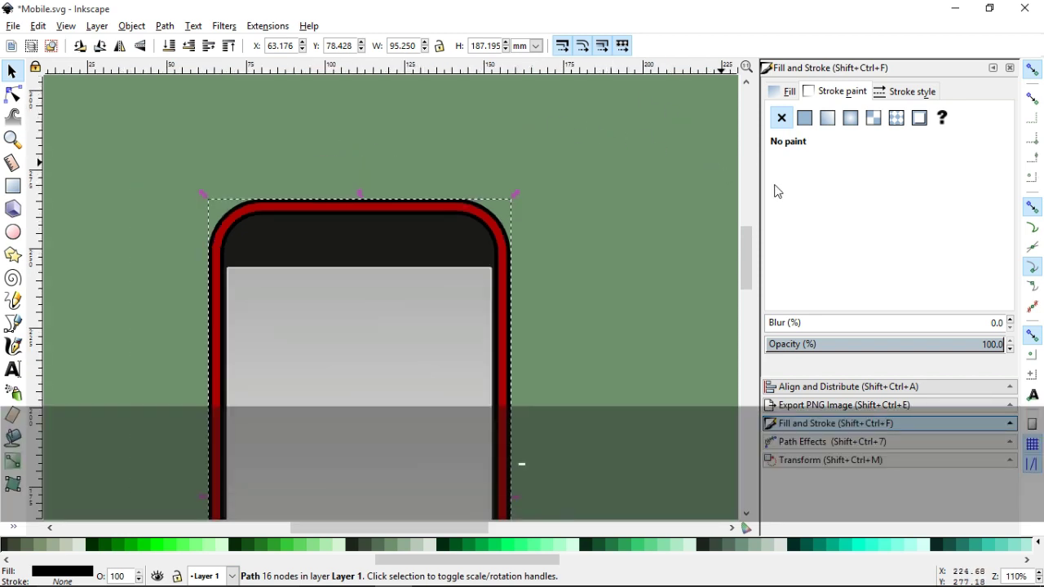
pyautogui.scroll(-2, 746, 244)
pyautogui.scroll(-2, 746, 244)
pyautogui.press('-')
pyautogui.press('-')
pyautogui.scroll(-1, 746, 279)
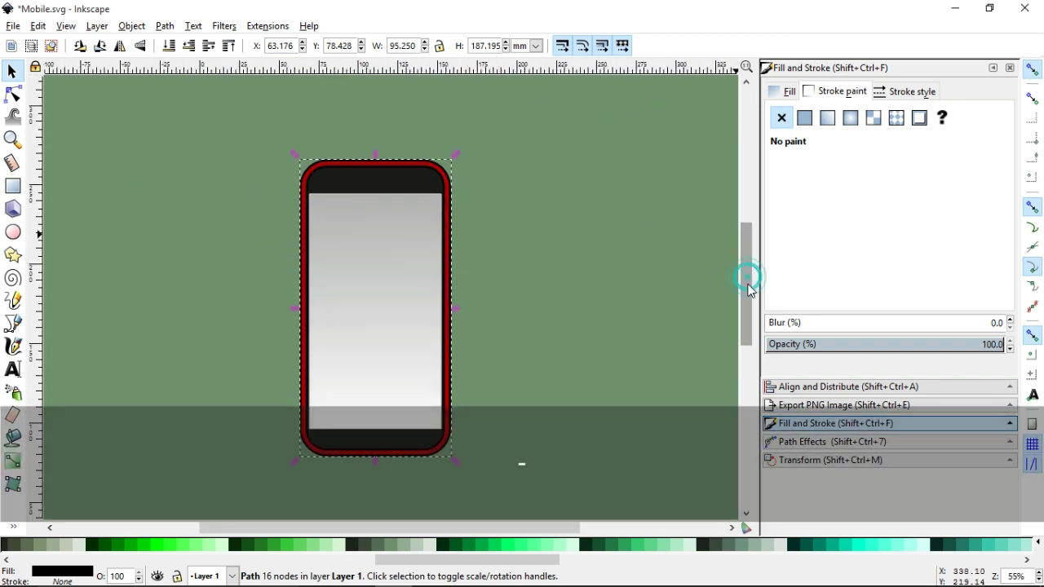
pyautogui.click(827, 117)
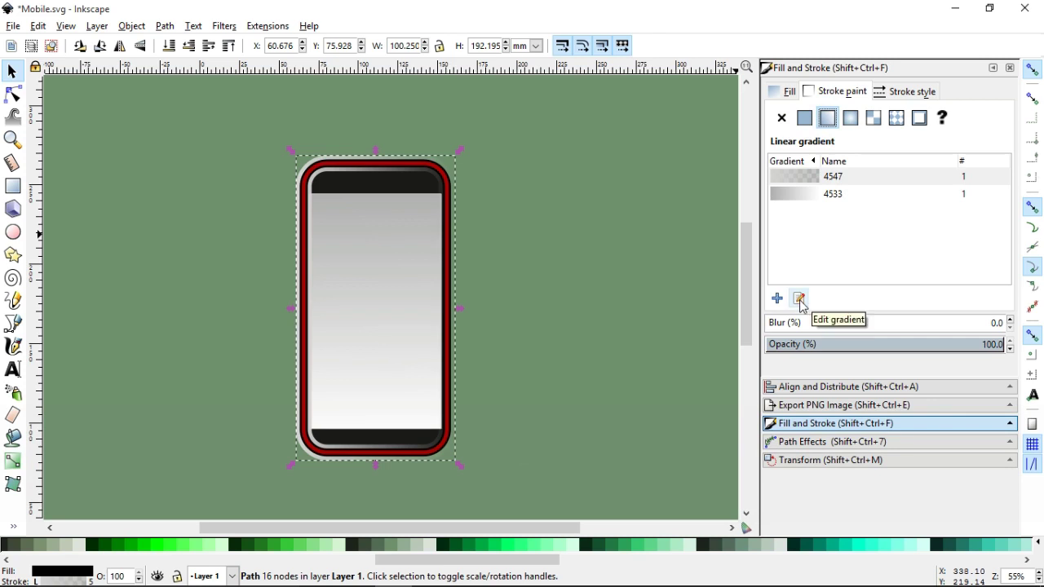
pyautogui.click(782, 118)
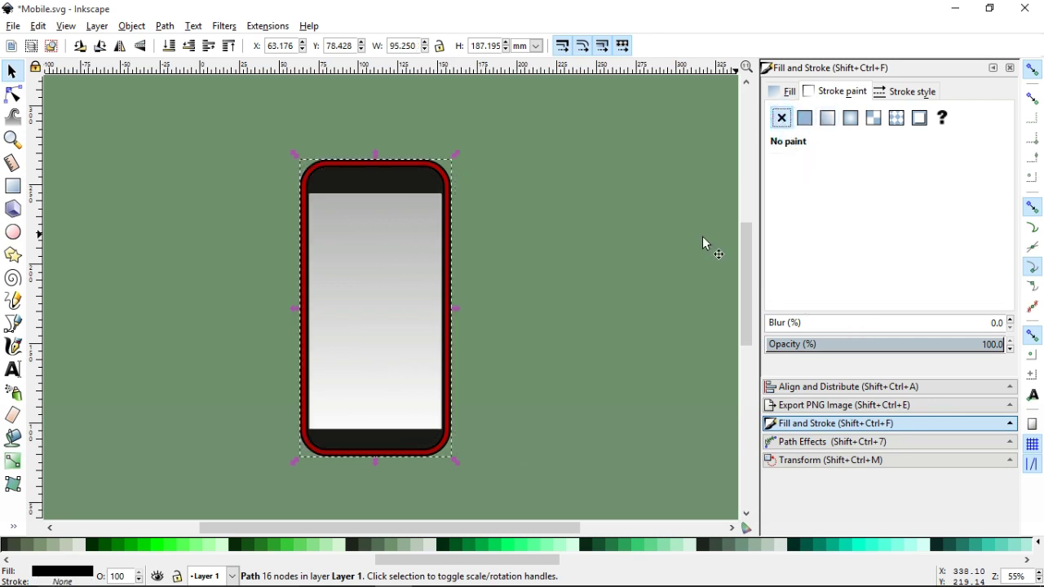
pyautogui.click(781, 91)
# Give the outer band a diagonal linear gradient with an opaque white end stop.
pyautogui.click(827, 117)
pyautogui.press('g')
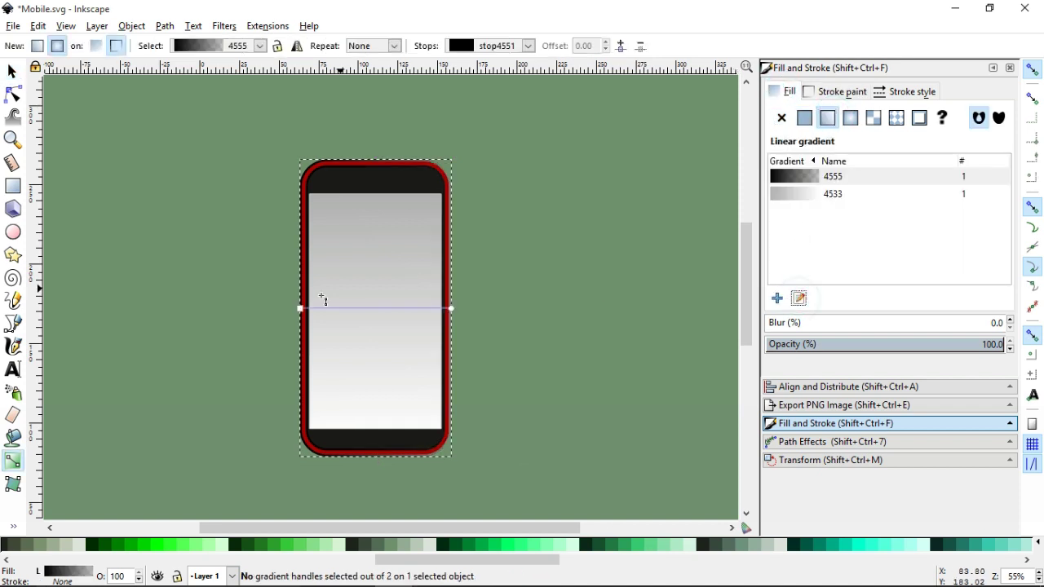
pyautogui.moveTo(300, 308); pyautogui.dragTo(280, 178)
pyautogui.moveTo(451, 308); pyautogui.dragTo(476, 425)
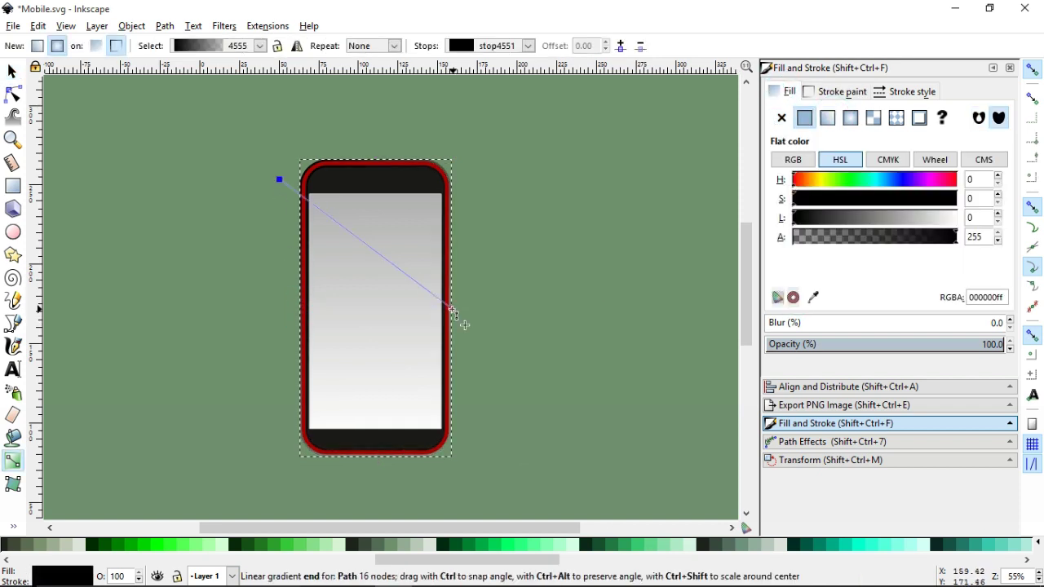
pyautogui.click(477, 424)
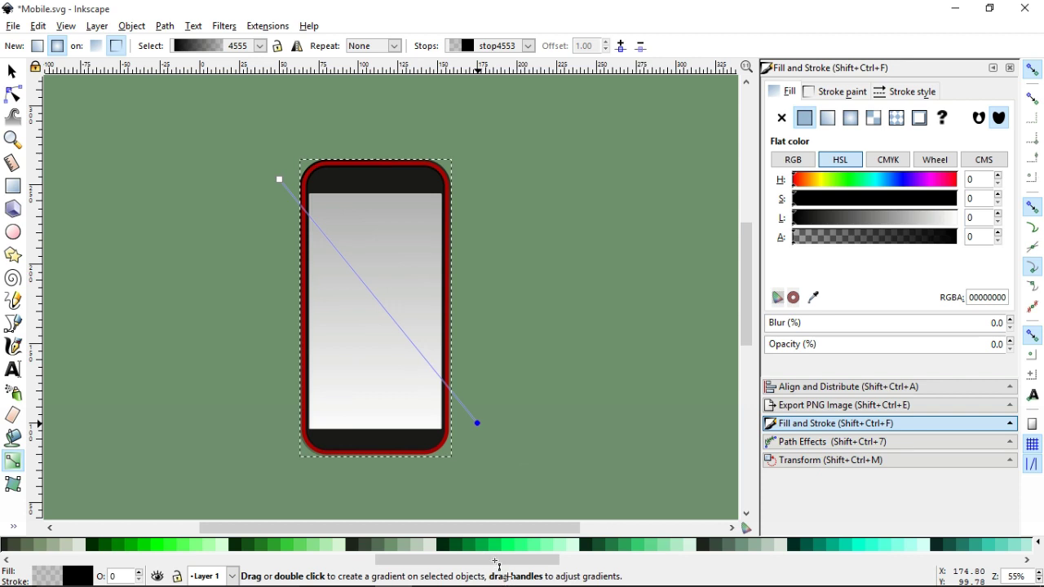
pyautogui.moveTo(497, 560); pyautogui.dragTo(135, 560)
pyautogui.click(194, 548)
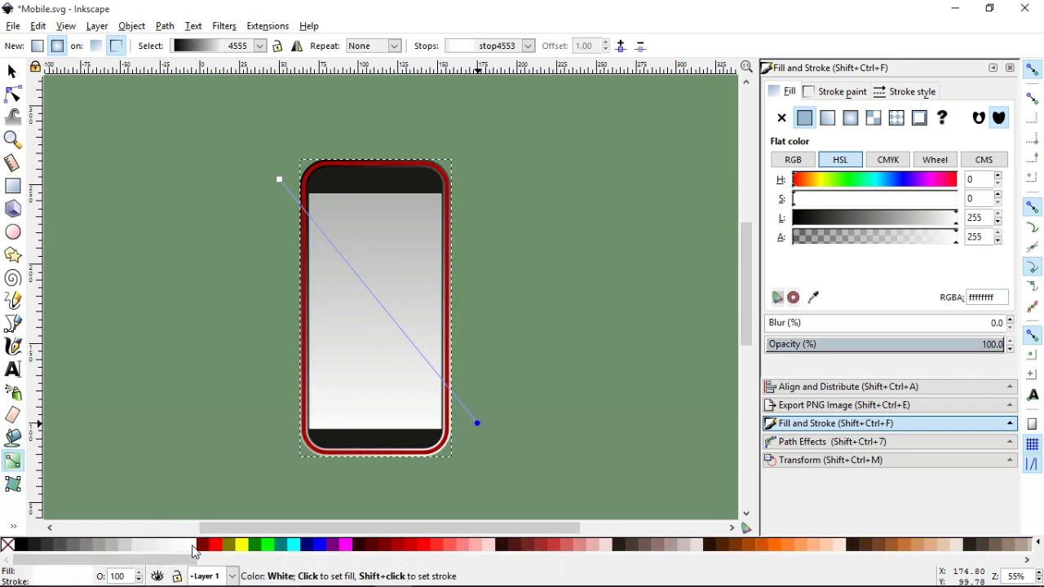
# Make the start stop white, add a light grey middle stop, and set the end stop light grey.
pyautogui.click(280, 178)
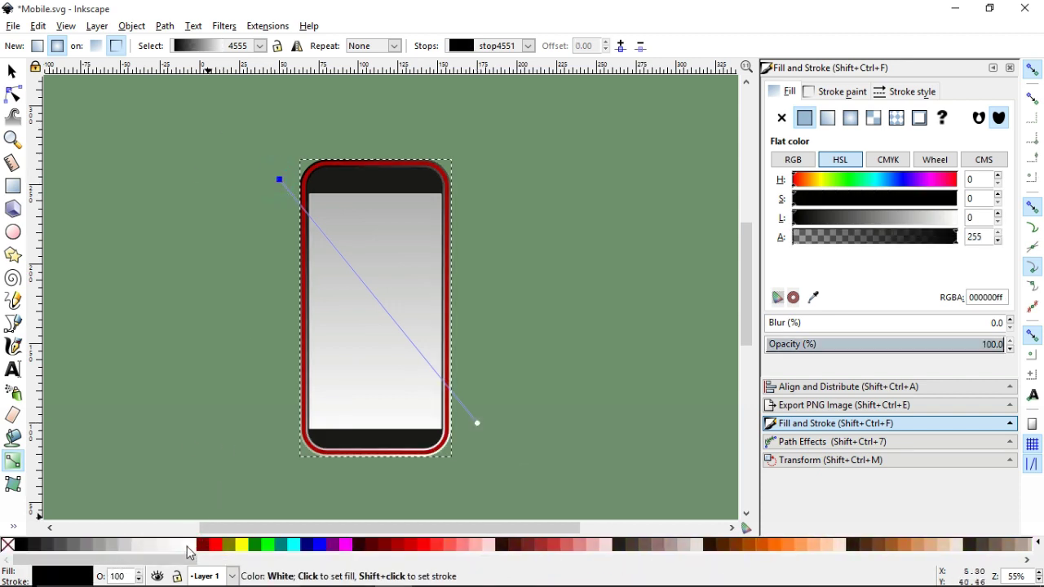
pyautogui.click(189, 550)
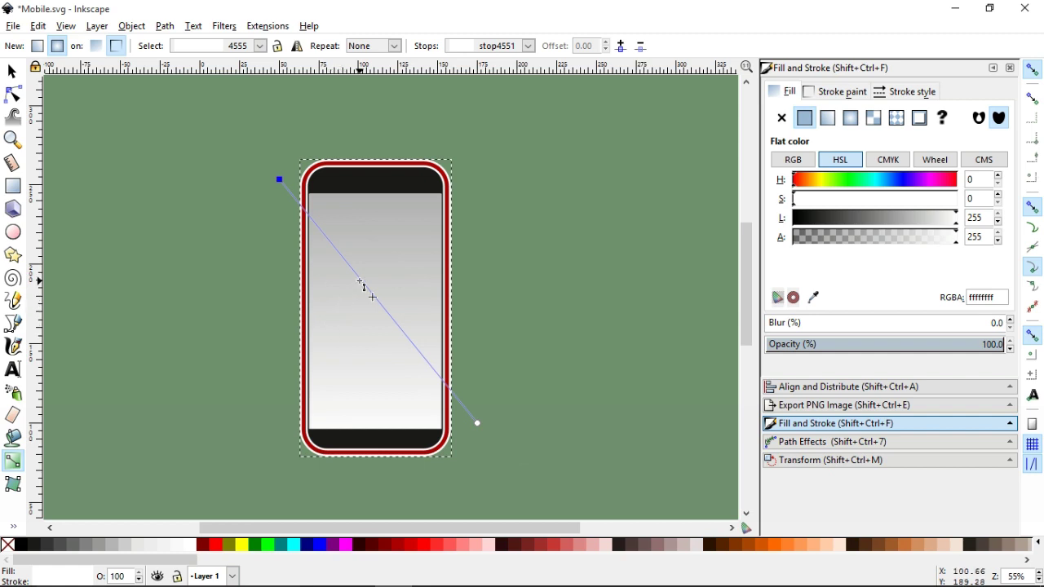
pyautogui.doubleClick(363, 281)
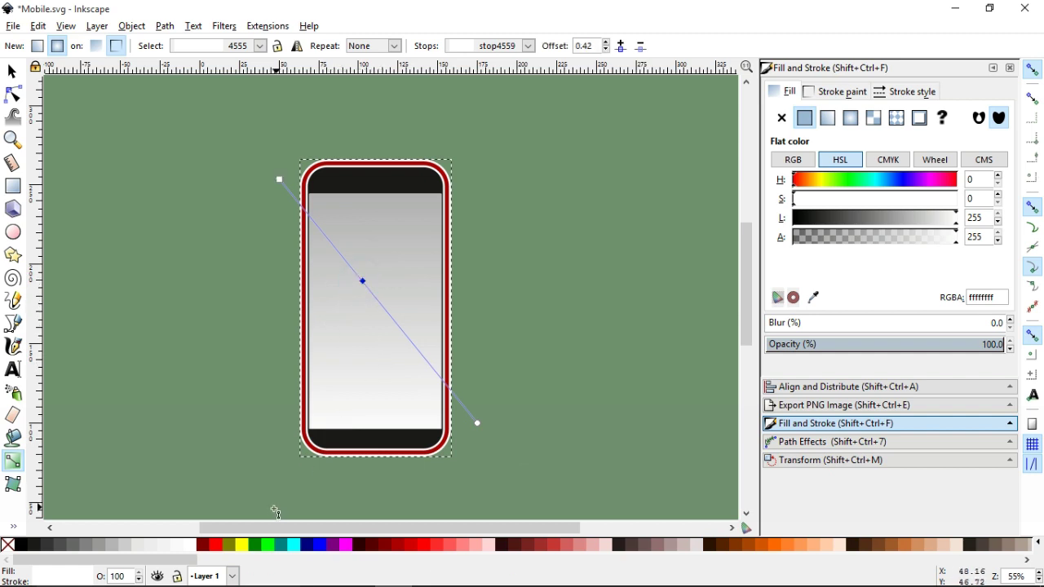
pyautogui.click(130, 546)
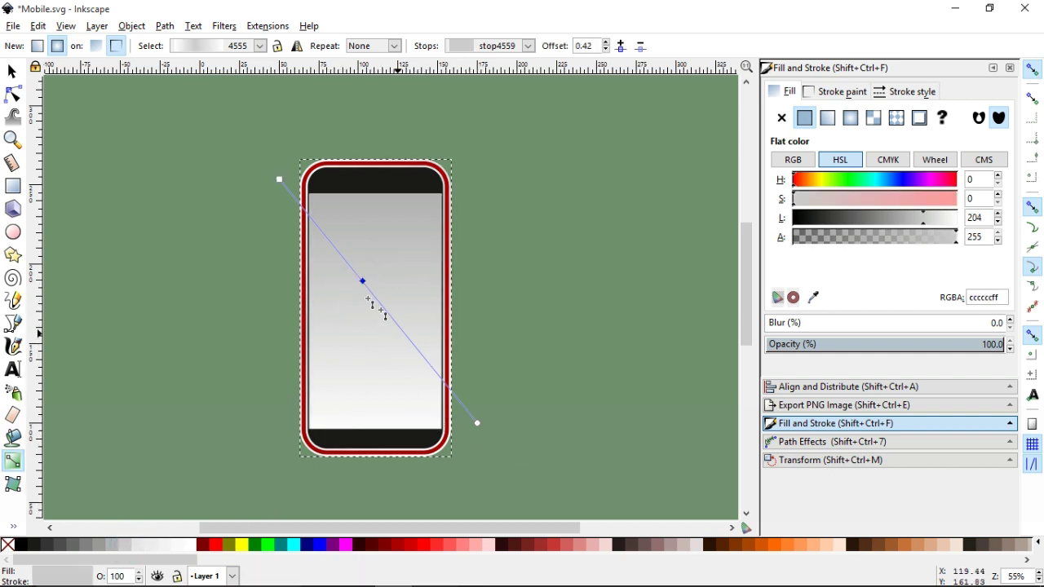
pyautogui.moveTo(280, 178); pyautogui.dragTo(293, 186)
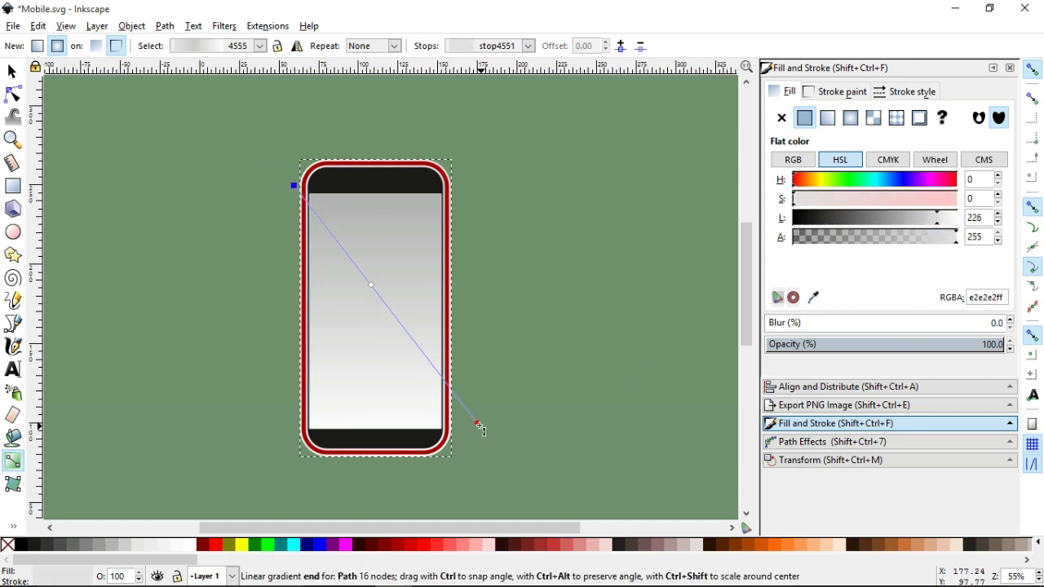
pyautogui.click(477, 423)
pyautogui.click(930, 222)
# Leave gradient editing and select the red outer phone frame.
pyautogui.click(11, 71)
pyautogui.click(420, 172)
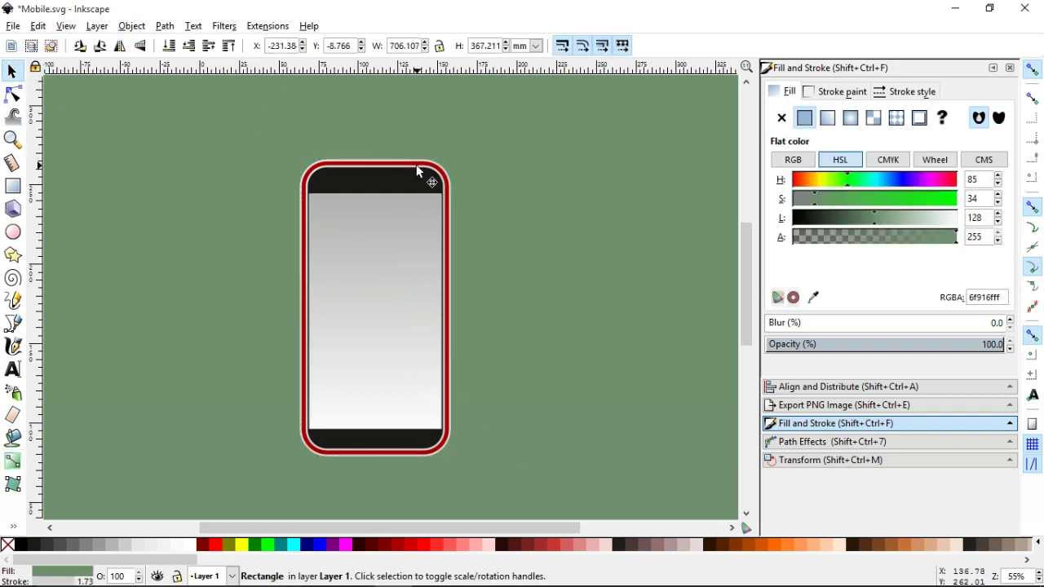
pyautogui.click(416, 170)
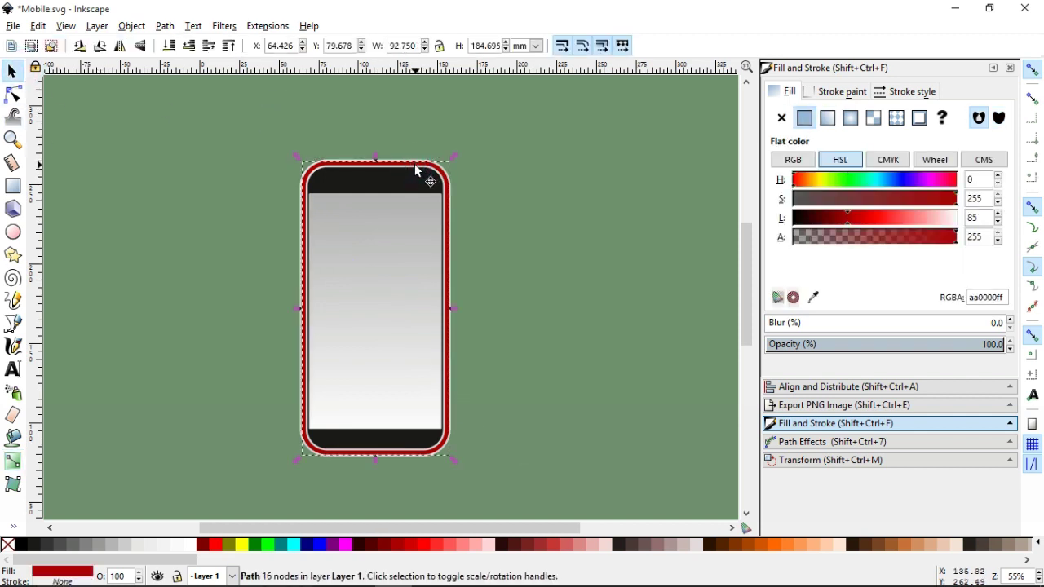
# Apply a diagonal linear gradient to the outer frame and add two middle stops.
pyautogui.click(828, 118)
pyautogui.press('g')
pyautogui.moveTo(302, 308); pyautogui.dragTo(291, 176)
pyautogui.moveTo(449, 308); pyautogui.dragTo(482, 445)
pyautogui.click(487, 447)
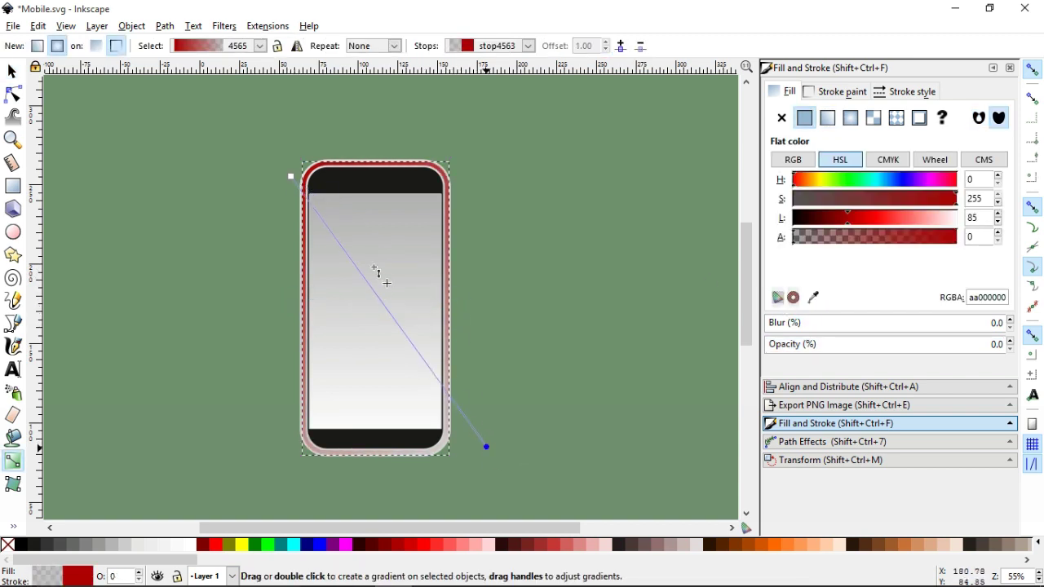
pyautogui.doubleClick(380, 301)
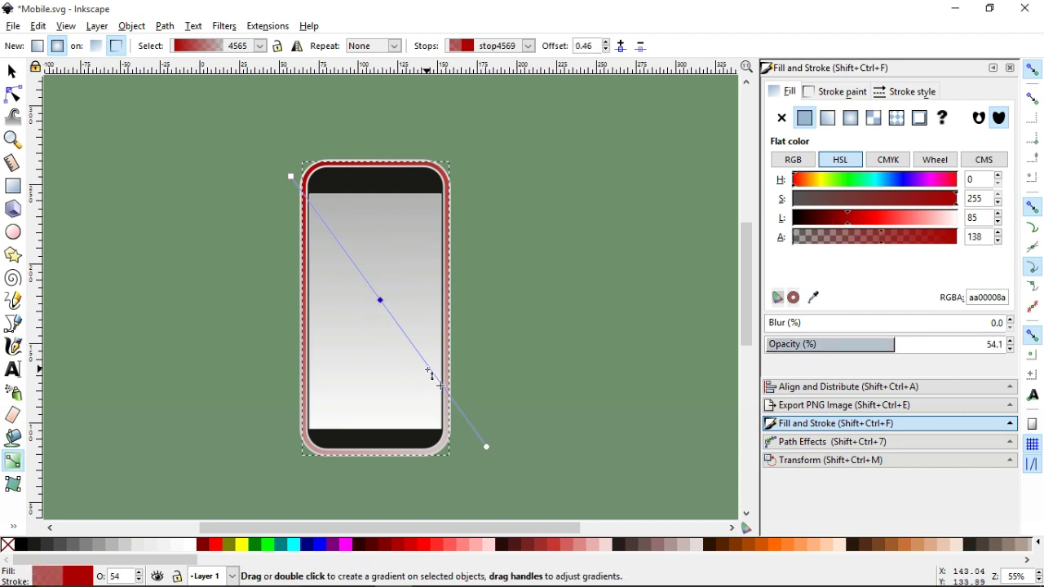
pyautogui.doubleClick(431, 372)
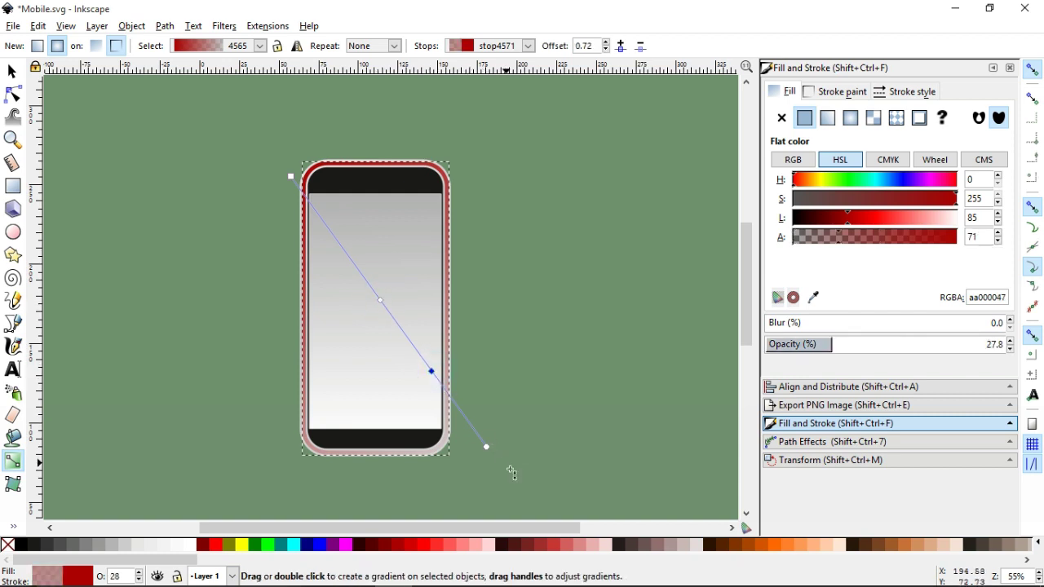
# Colour the frame's gradient dark grey at both ends and white in the middle, adding one more stop.
pyautogui.click(486, 447)
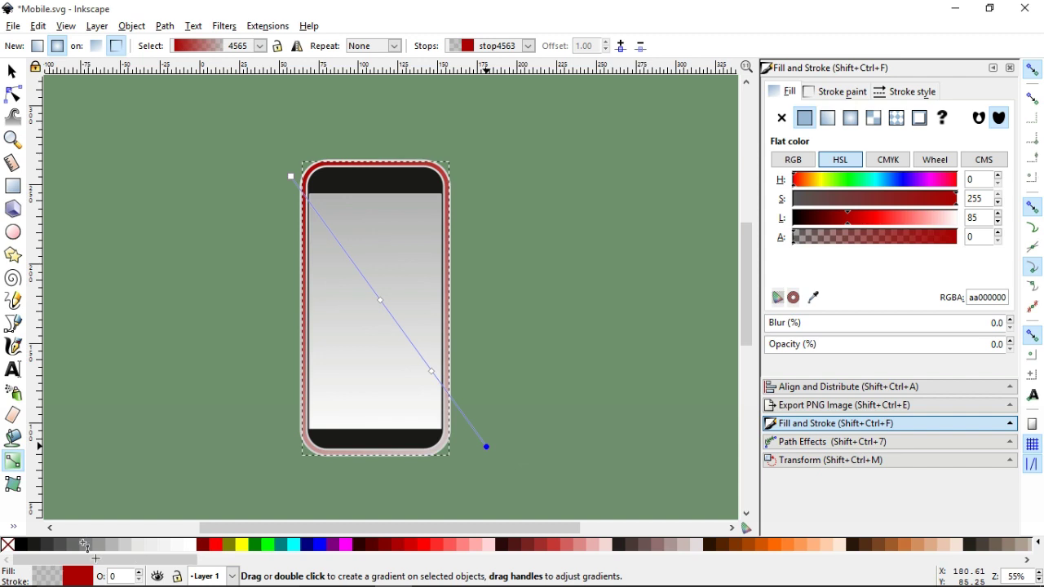
pyautogui.click(88, 545)
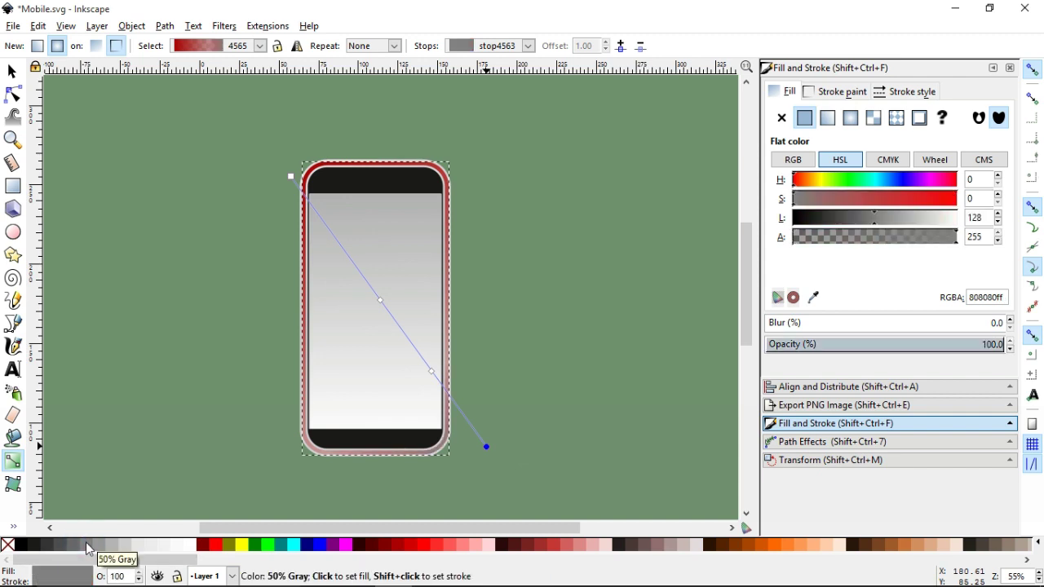
pyautogui.click(78, 545)
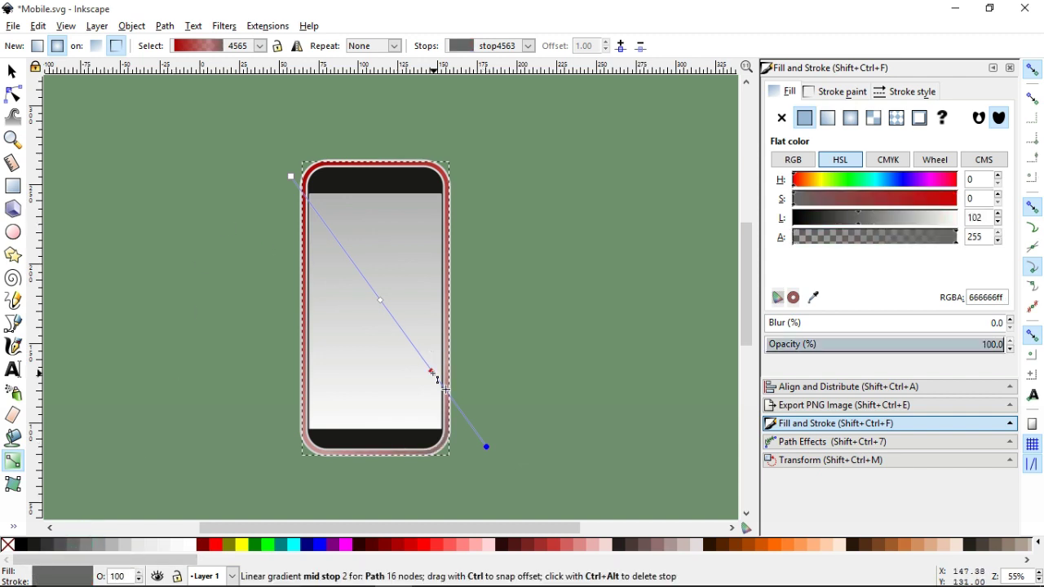
pyautogui.click(432, 372)
pyautogui.click(189, 546)
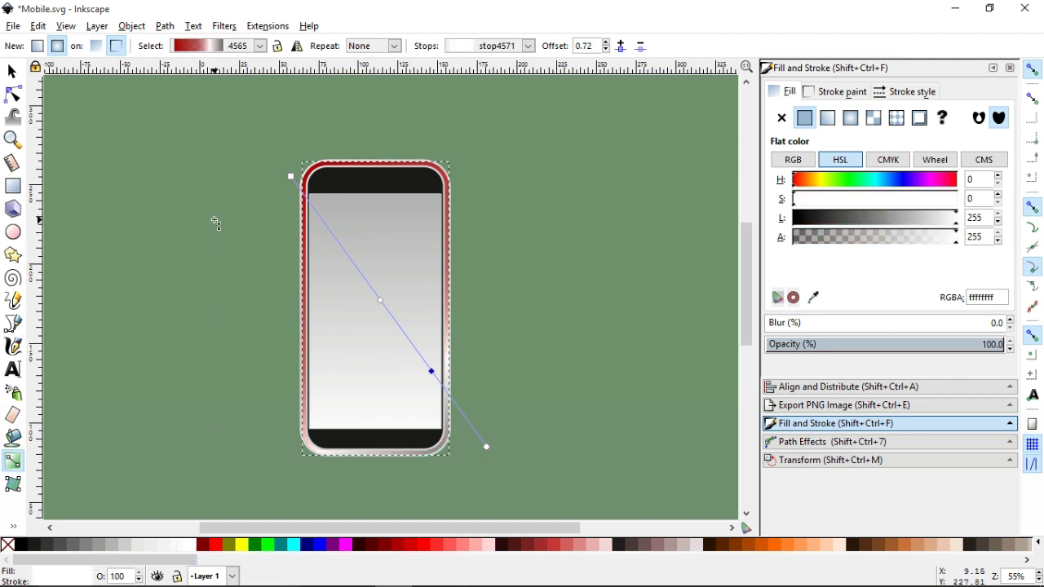
pyautogui.click(291, 176)
pyautogui.click(66, 545)
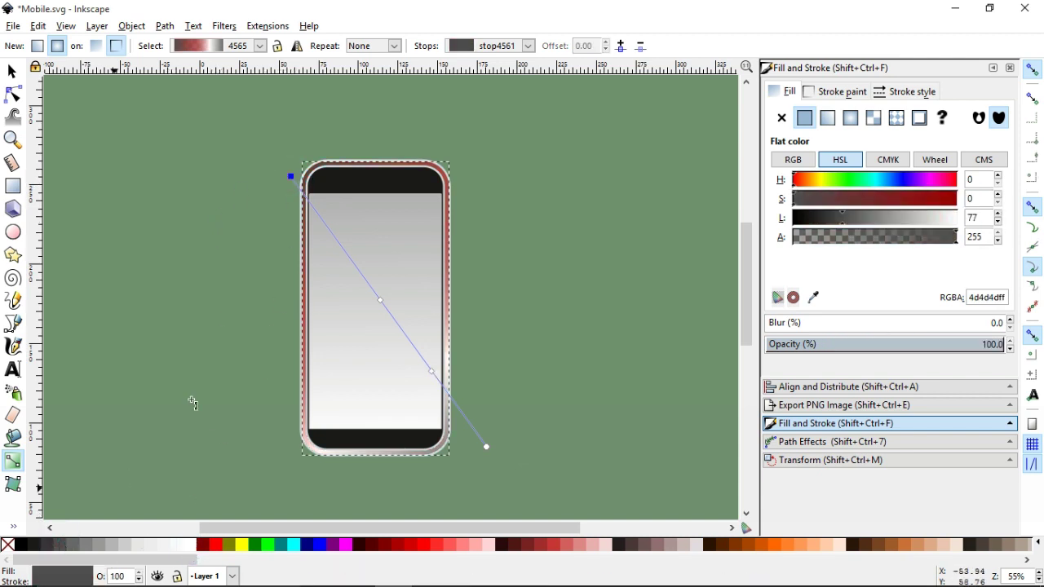
pyautogui.click(380, 300)
pyautogui.click(187, 547)
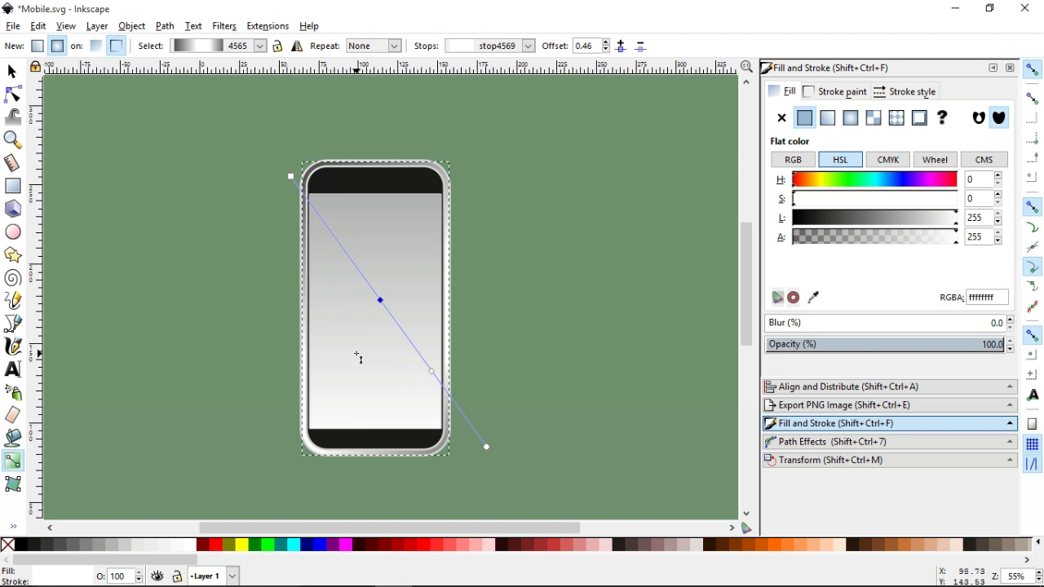
pyautogui.doubleClick(404, 333)
# Slide the middle gradient stops to refine the frame's metallic shine.
pyautogui.press('s')
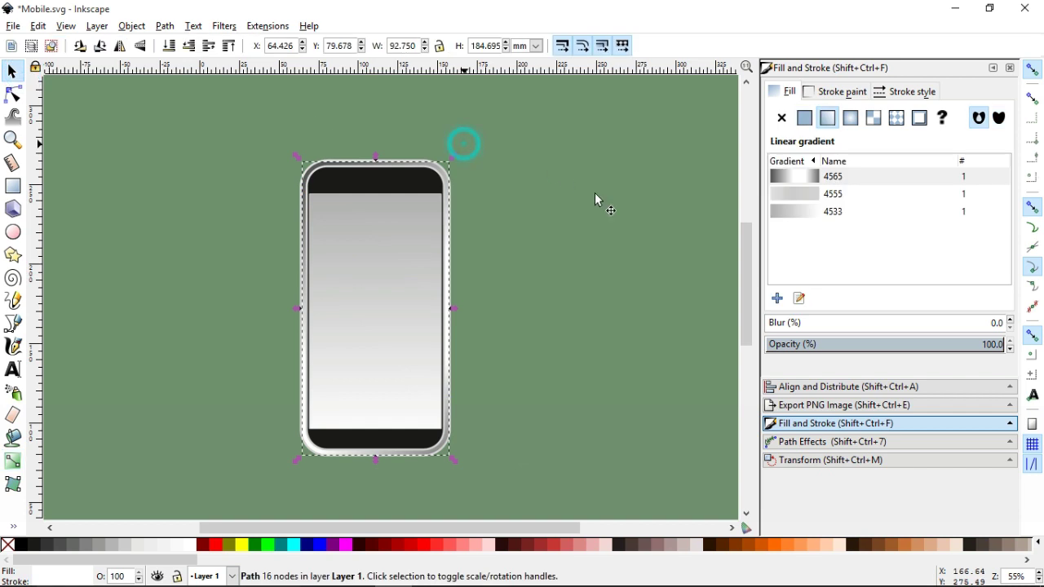
pyautogui.click(607, 341)
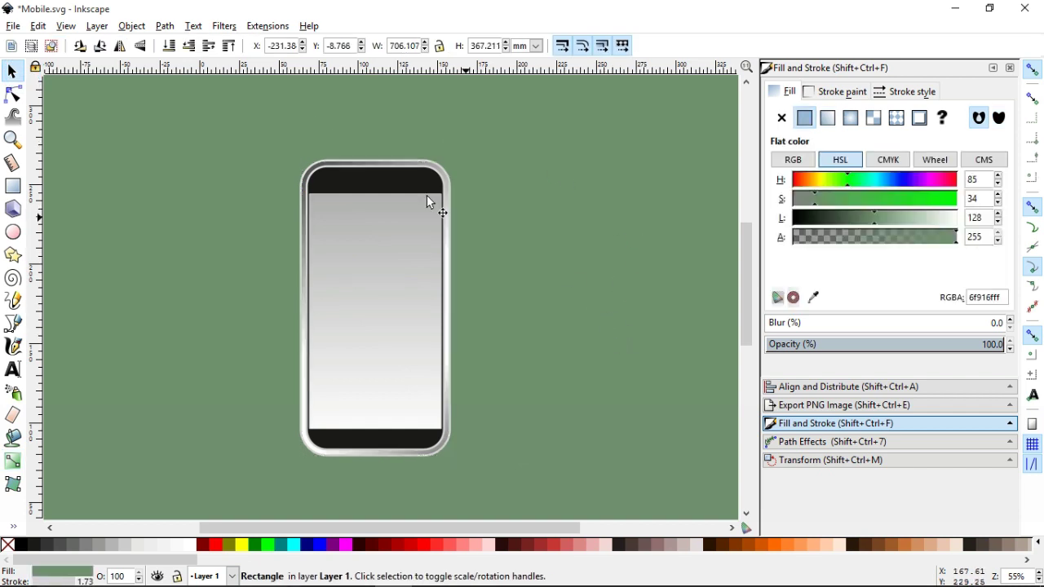
pyautogui.click(392, 170)
pyautogui.press('g')
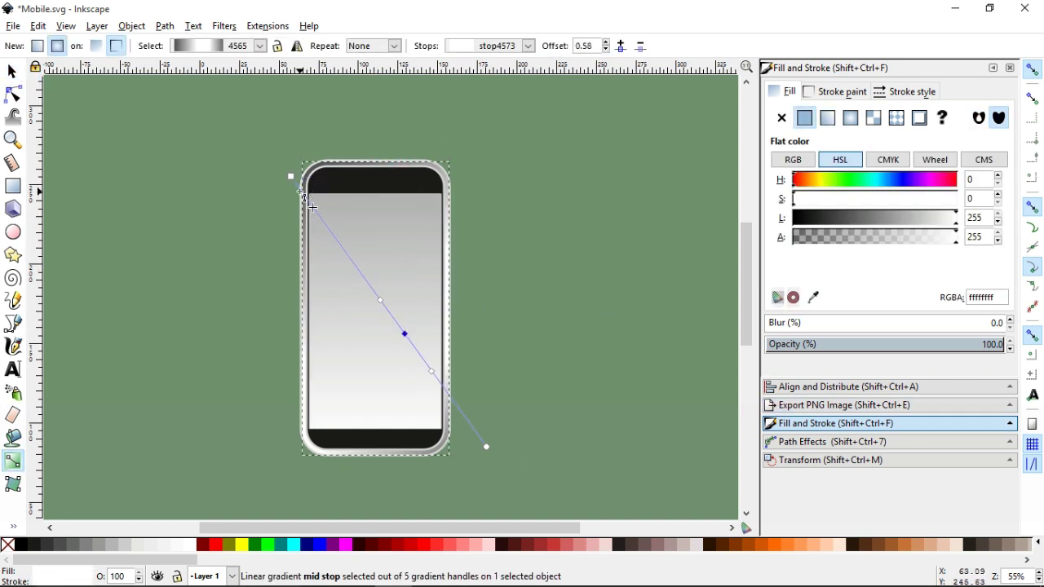
pyautogui.moveTo(380, 300)
pyautogui.mouseDown()
pyautogui.moveTo(337, 240)
pyautogui.moveTo(351, 260)
pyautogui.mouseUp()
pyautogui.moveTo(429, 369); pyautogui.dragTo(418, 351)
pyautogui.click(12, 72)
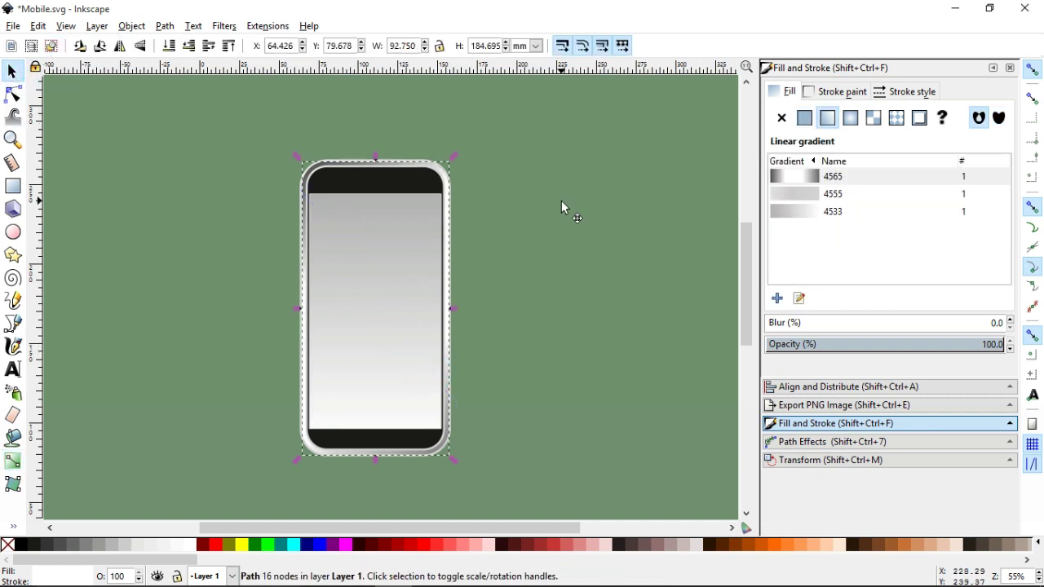
pyautogui.click(605, 367)
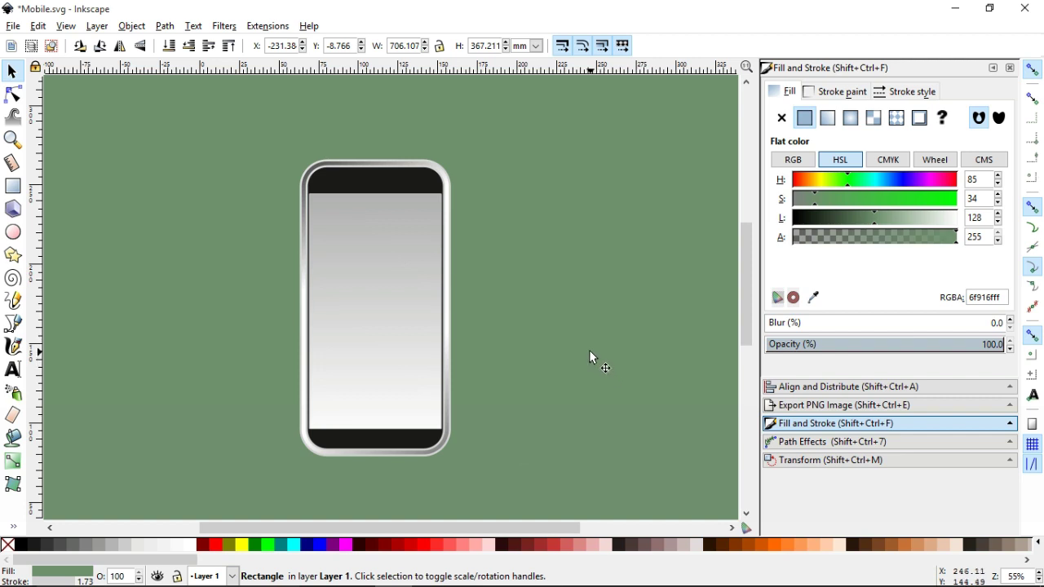
pyautogui.click(16, 145)
# Save the drawing and inspect the frame and inner band paths up close.
pyautogui.hotkey('ctrl', 's')
pyautogui.moveTo(268, 130); pyautogui.dragTo(505, 275)
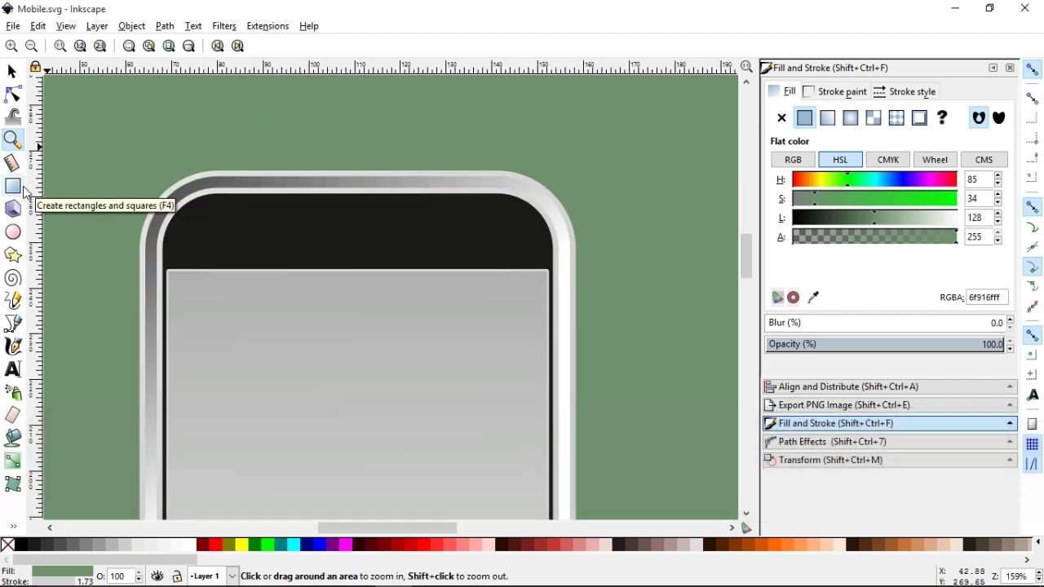
pyautogui.click(13, 72)
pyautogui.click(210, 168)
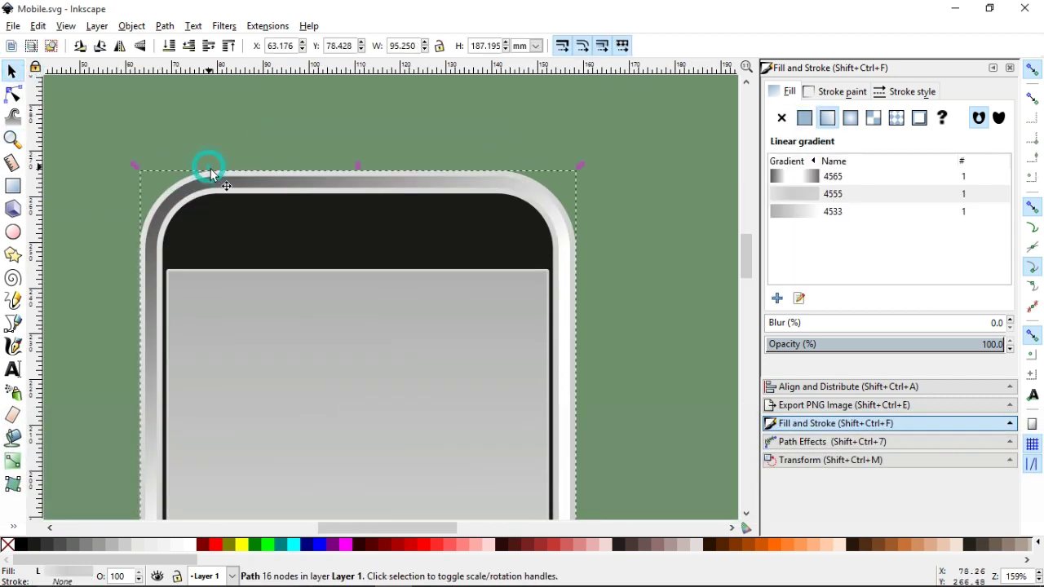
pyautogui.click(840, 91)
pyautogui.click(433, 179)
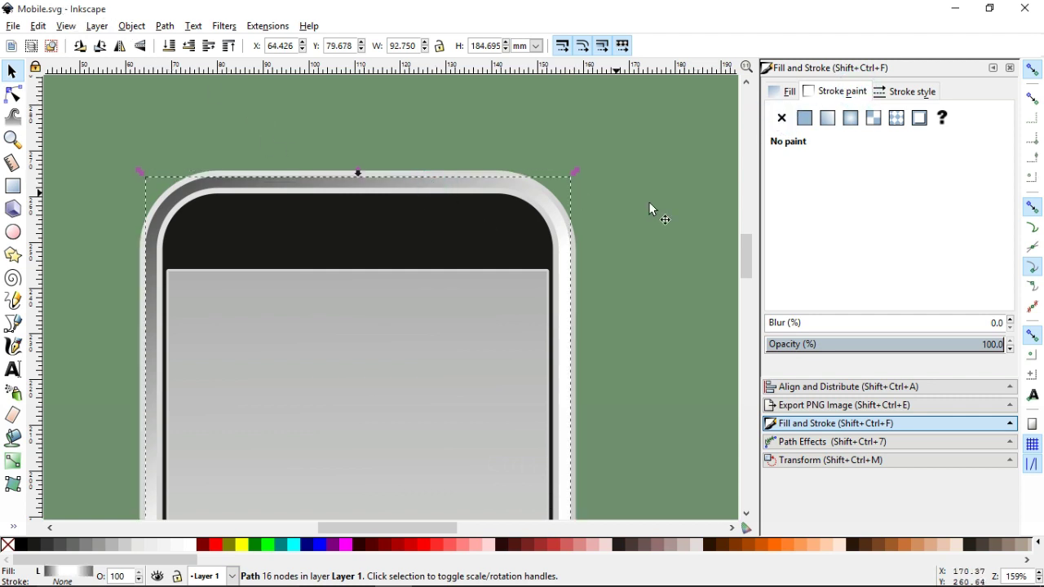
pyautogui.moveTo(745, 245); pyautogui.dragTo(745, 248)
pyautogui.click(324, 188)
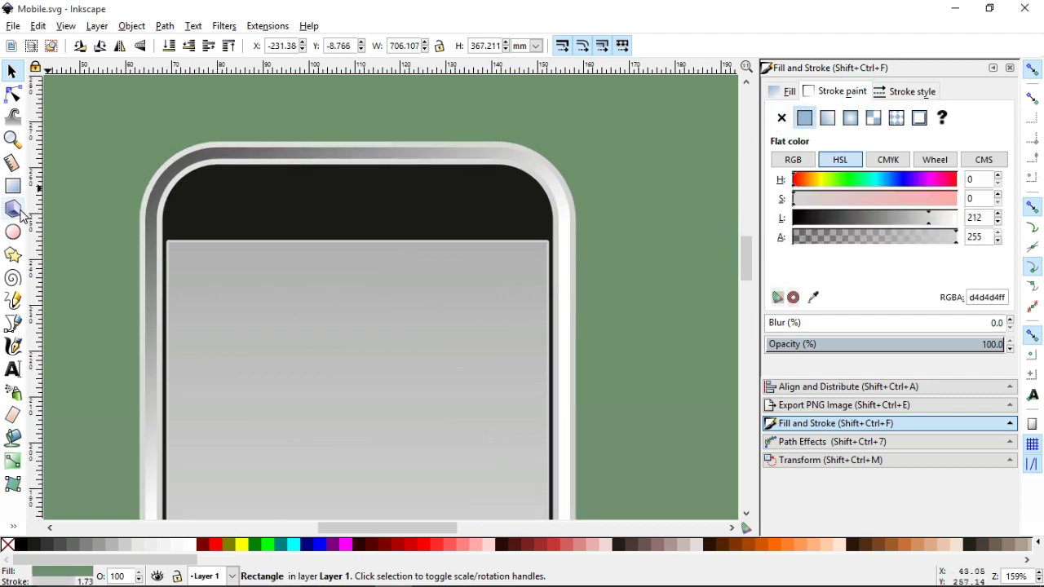
# Draw a white rounded speaker slot in the top band and centre it horizontally on the phone body.
pyautogui.click(12, 185)
pyautogui.moveTo(286, 190)
pyautogui.mouseDown()
pyautogui.moveTo(422, 219)
pyautogui.moveTo(458, 209)
pyautogui.mouseUp()
pyautogui.press('n')
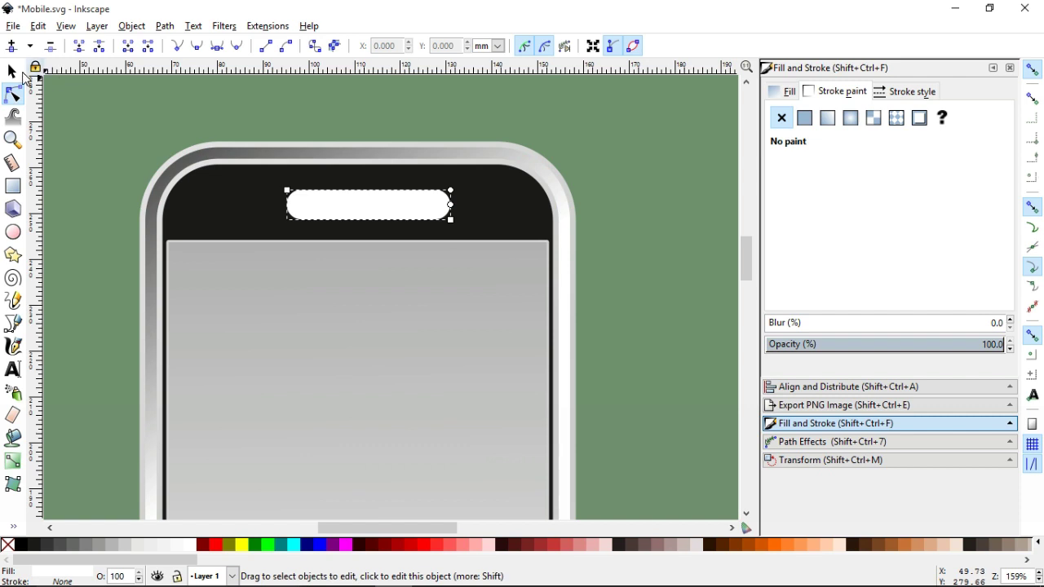
pyautogui.click(13, 72)
pyautogui.keyDown('shift'); pyautogui.click(482, 201); pyautogui.keyUp('shift')
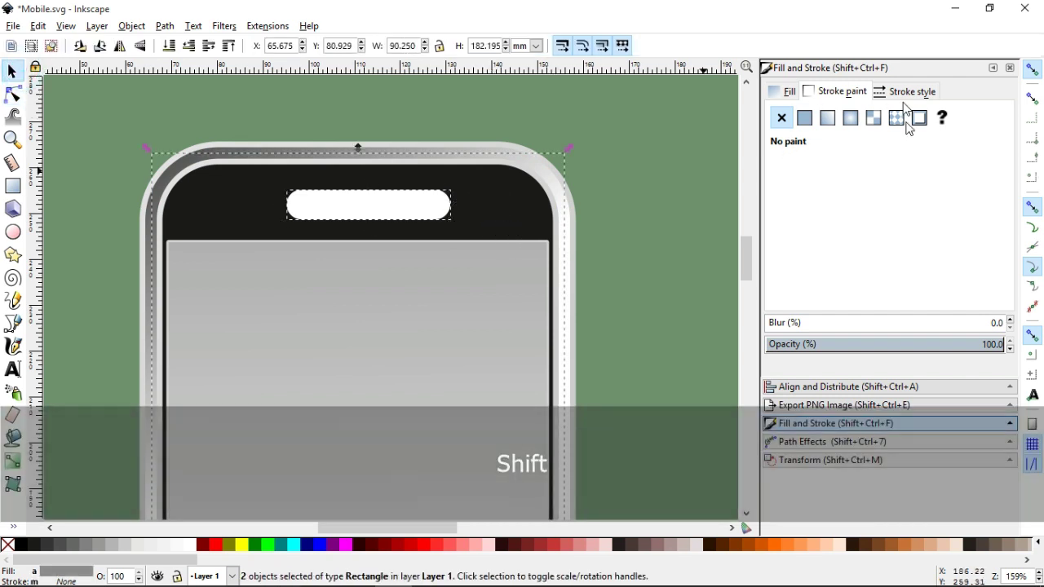
pyautogui.hotkey('ctrl', 'shift', 'a')
pyautogui.click(922, 145)
# Draw a small circle left of the speaker slot, level with it.
pyautogui.click(92, 104)
pyautogui.click(13, 232)
pyautogui.moveTo(210, 194); pyautogui.dragTo(240, 216)
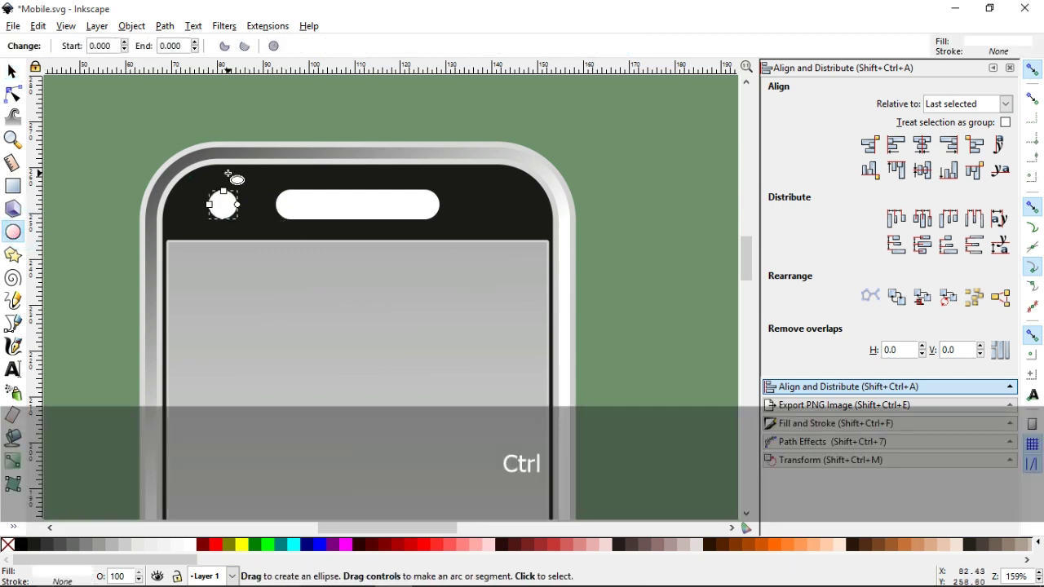
pyautogui.press('s')
pyautogui.click(224, 206)
pyautogui.moveTo(224, 205); pyautogui.dragTo(232, 209)
pyautogui.click(231, 210)
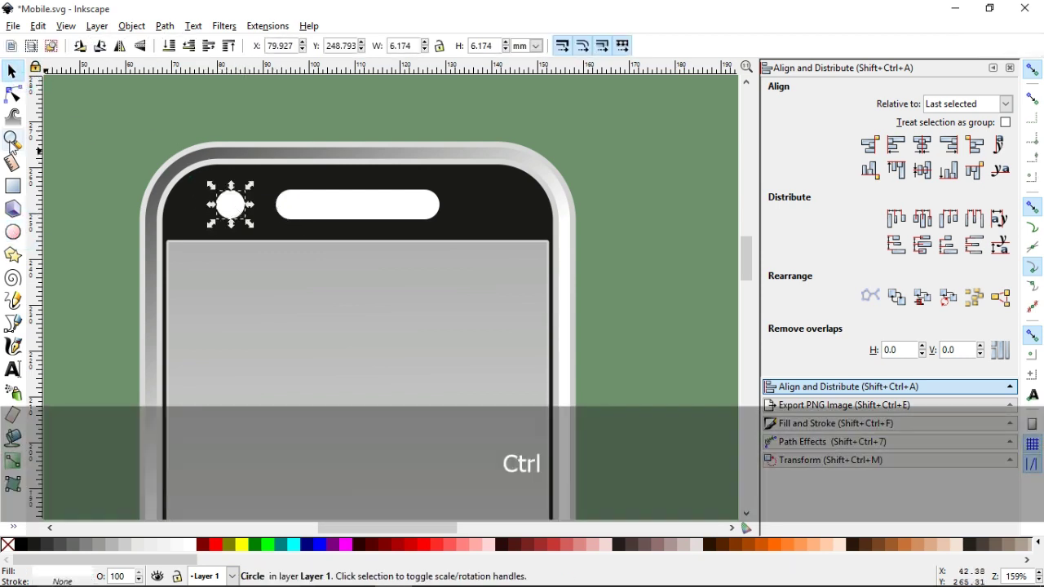
pyautogui.scroll(4, 193, 220)
pyautogui.click(836, 423)
# Duplicate the circle and fill the copy with a white-to-dark-grey radial gradient.
pyautogui.hotkey('ctrl', 'd')
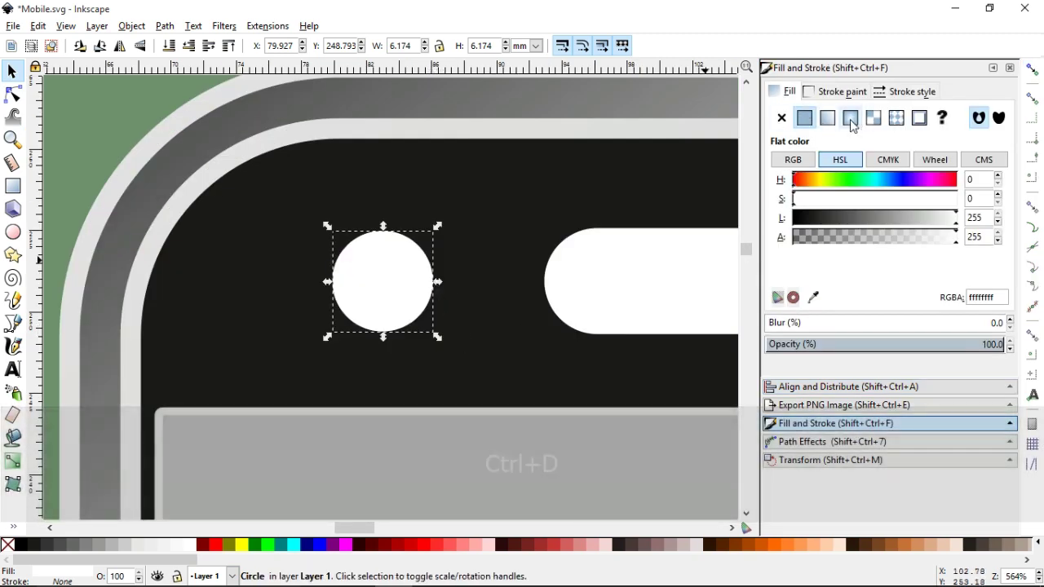
pyautogui.click(850, 118)
pyautogui.press('g')
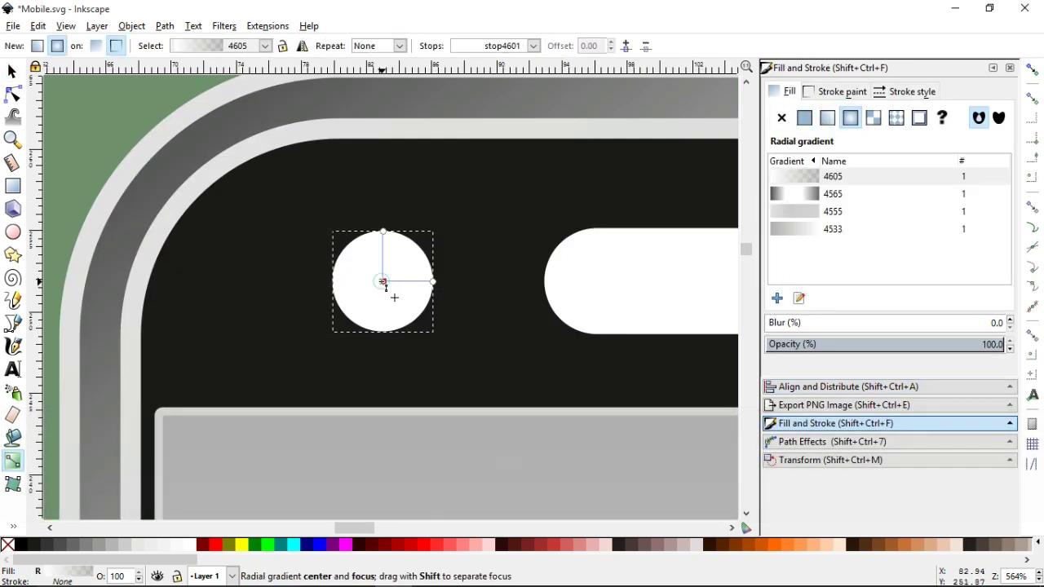
pyautogui.click(383, 281)
pyautogui.click(189, 551)
pyautogui.click(433, 281)
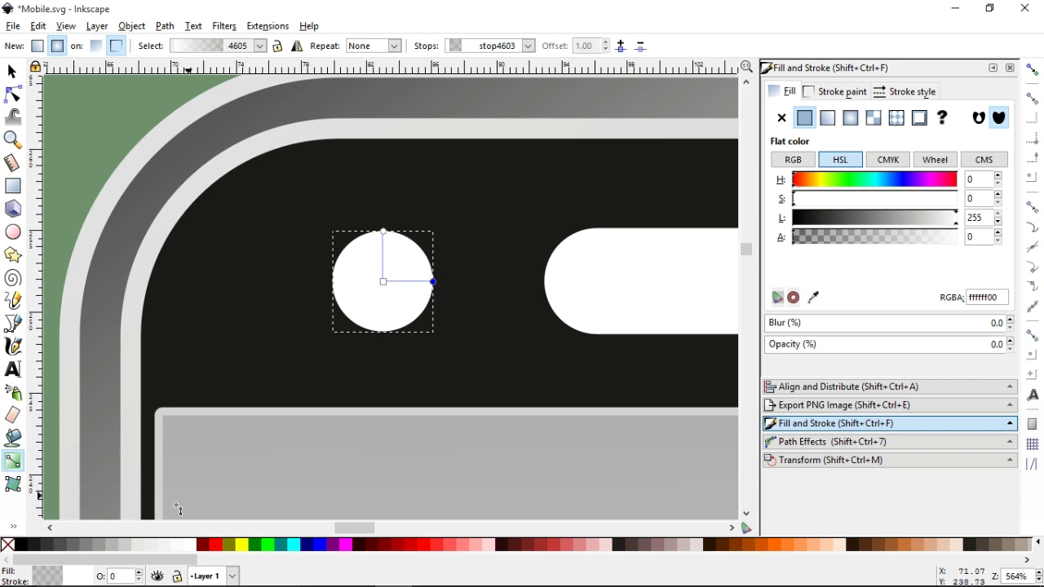
pyautogui.click(57, 547)
# Shrink the shaded circle inside the white ring and deepen its outer gradient stop.
pyautogui.click(12, 71)
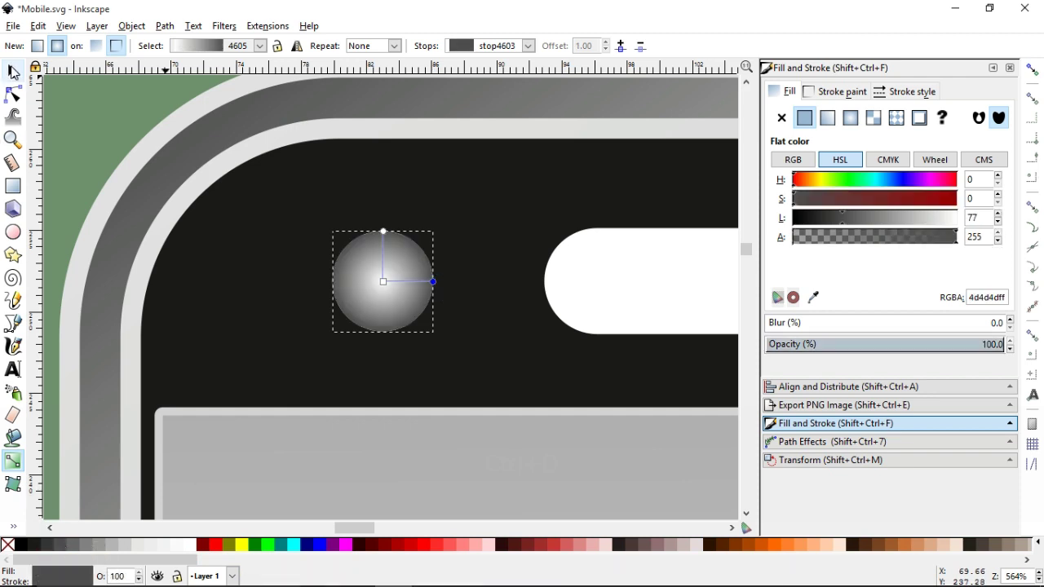
pyautogui.press('shift')
pyautogui.moveTo(439, 338); pyautogui.dragTo(433, 337)
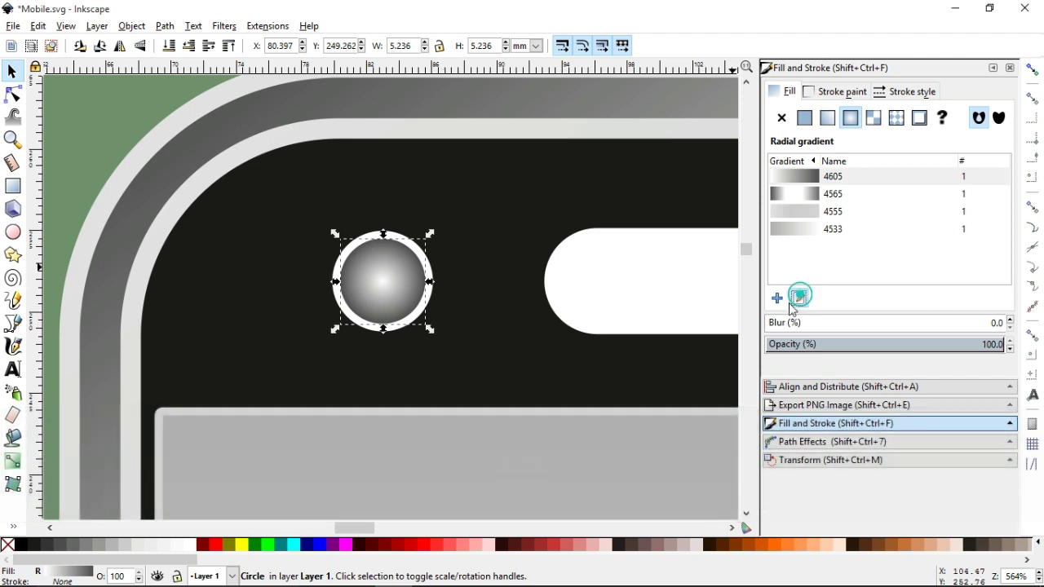
pyautogui.click(800, 297)
pyautogui.click(379, 269)
pyautogui.click(421, 269)
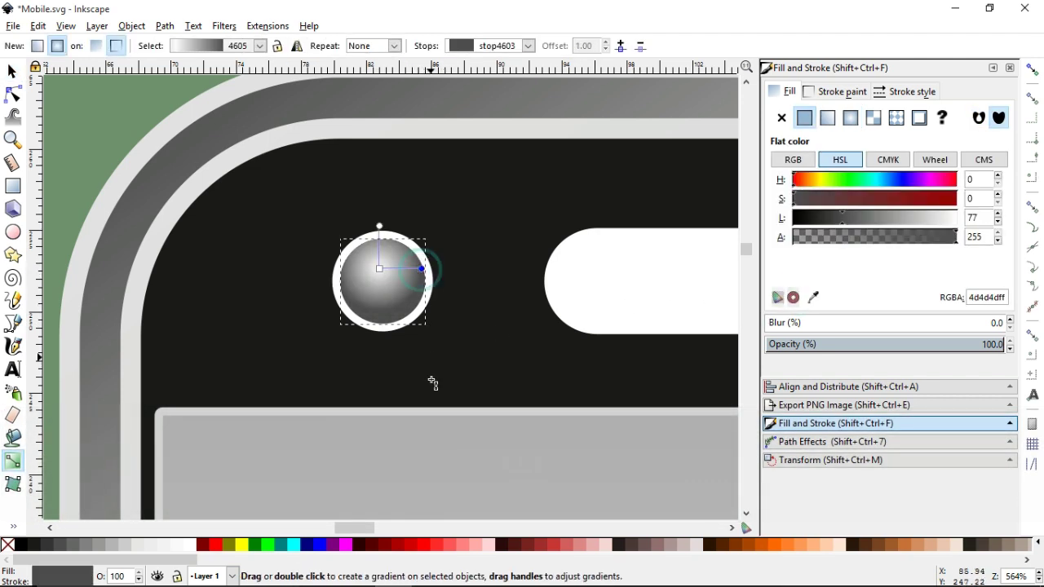
pyautogui.click(34, 545)
pyautogui.click(12, 71)
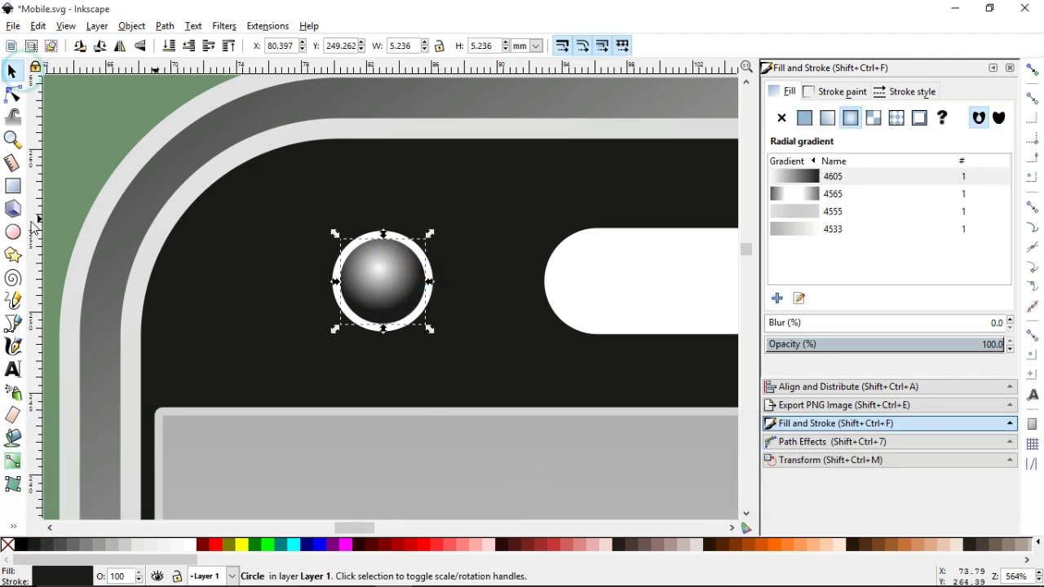
# Draw a white highlight ellipse inside the lens with a fading linear gradient.
pyautogui.click(13, 232)
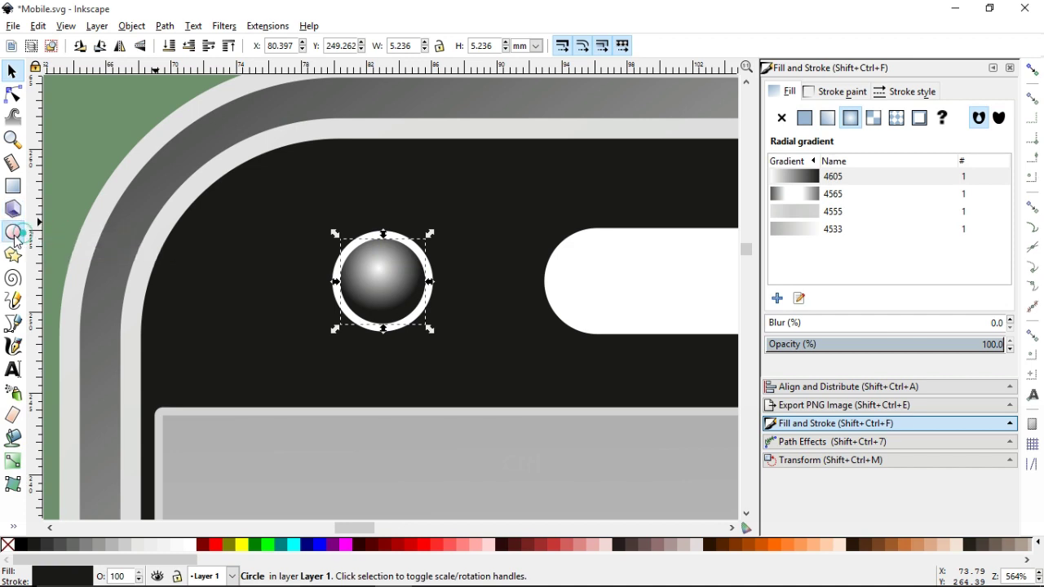
pyautogui.moveTo(356, 260); pyautogui.dragTo(405, 301)
pyautogui.click(12, 71)
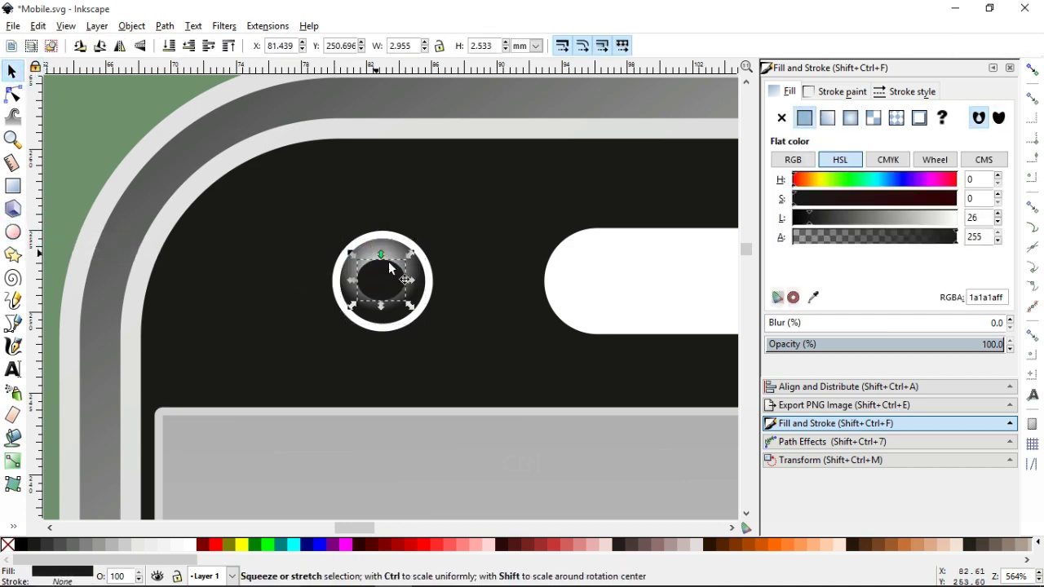
pyautogui.click(192, 544)
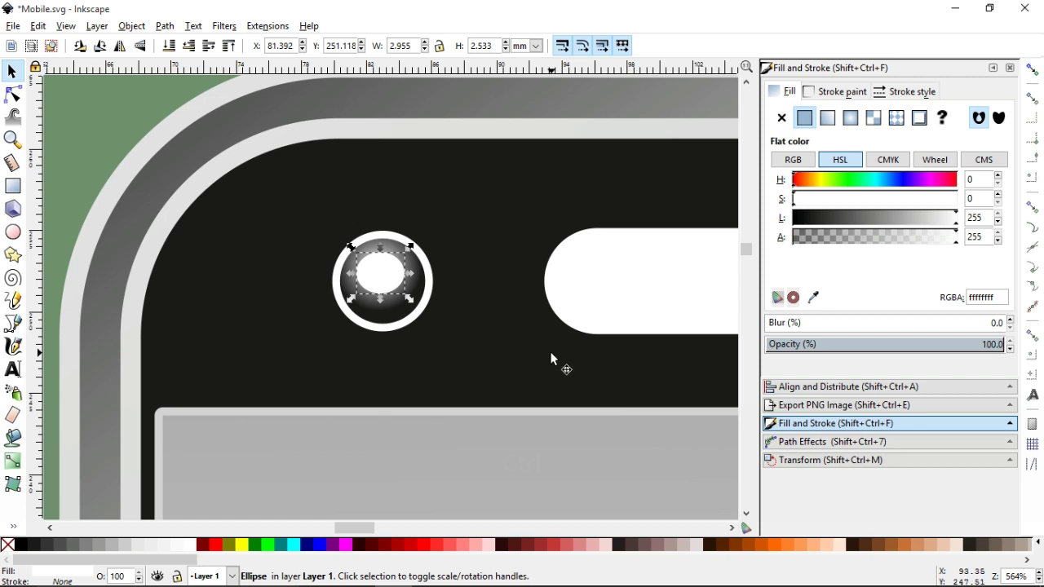
pyautogui.click(827, 118)
pyautogui.click(798, 298)
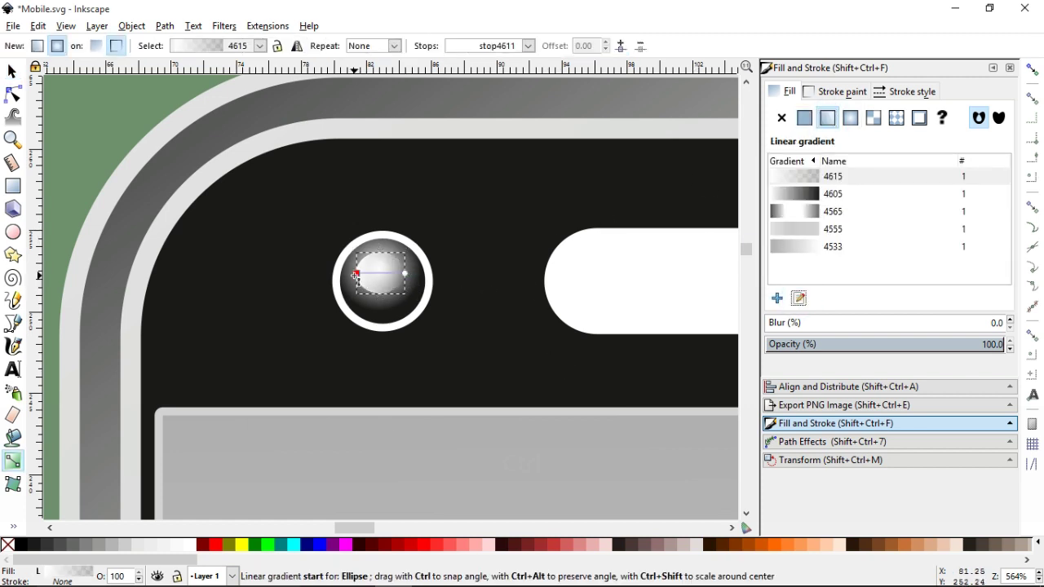
pyautogui.moveTo(356, 274); pyautogui.dragTo(363, 246)
pyautogui.moveTo(405, 273); pyautogui.dragTo(384, 273)
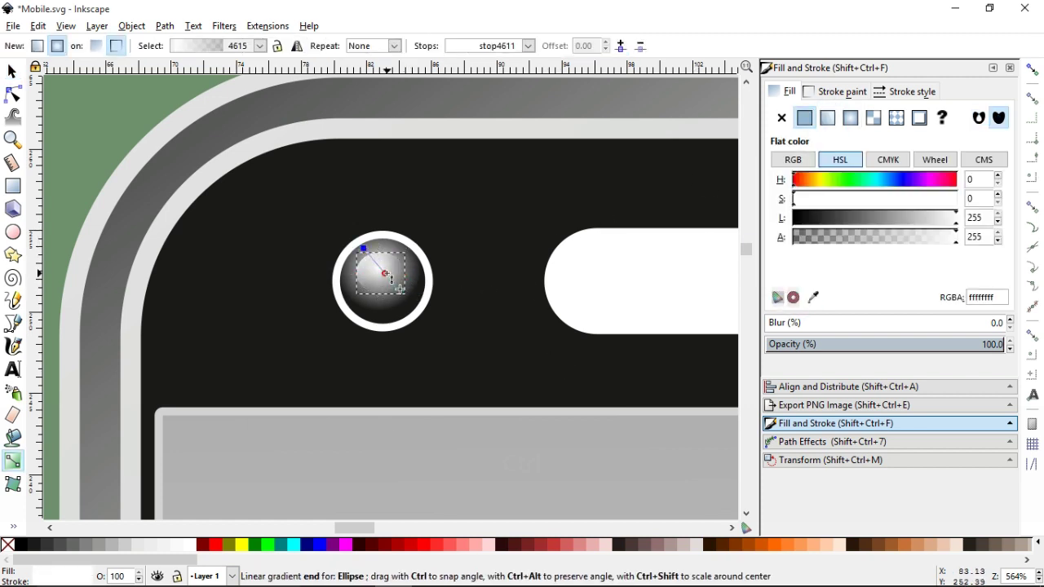
# Select the white ring circle around the lens and give it a linear gradient fill.
pyautogui.click(11, 71)
pyautogui.click(461, 287)
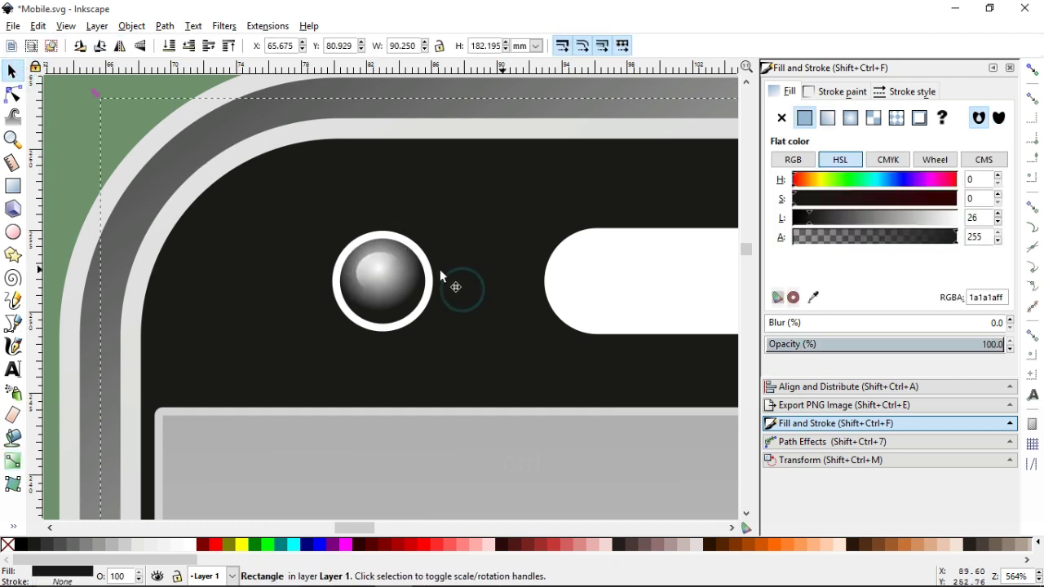
pyautogui.click(434, 285)
pyautogui.click(827, 117)
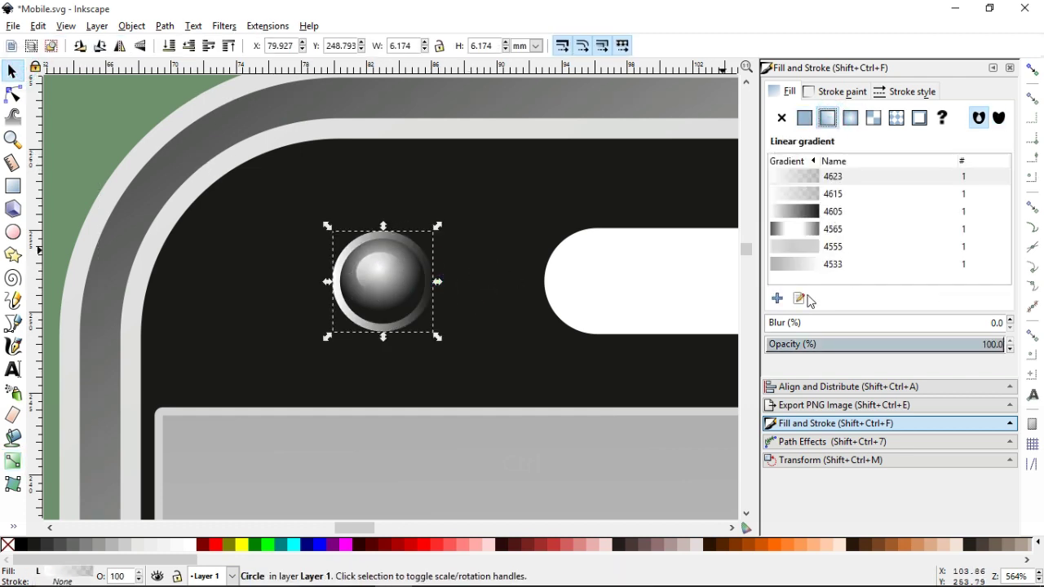
# Run the ring's gradient vertically across the circle with black and 50% gray stops.
pyautogui.click(798, 297)
pyautogui.moveTo(332, 284); pyautogui.dragTo(385, 224)
pyautogui.moveTo(433, 281); pyautogui.dragTo(380, 339)
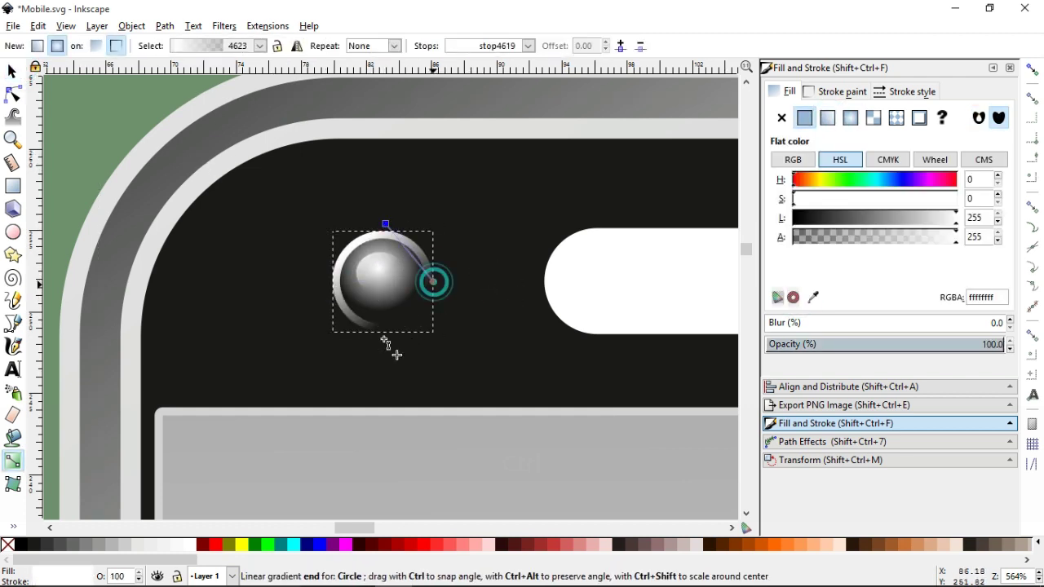
pyautogui.click(22, 545)
pyautogui.moveTo(380, 339); pyautogui.dragTo(386, 341)
pyautogui.click(388, 342)
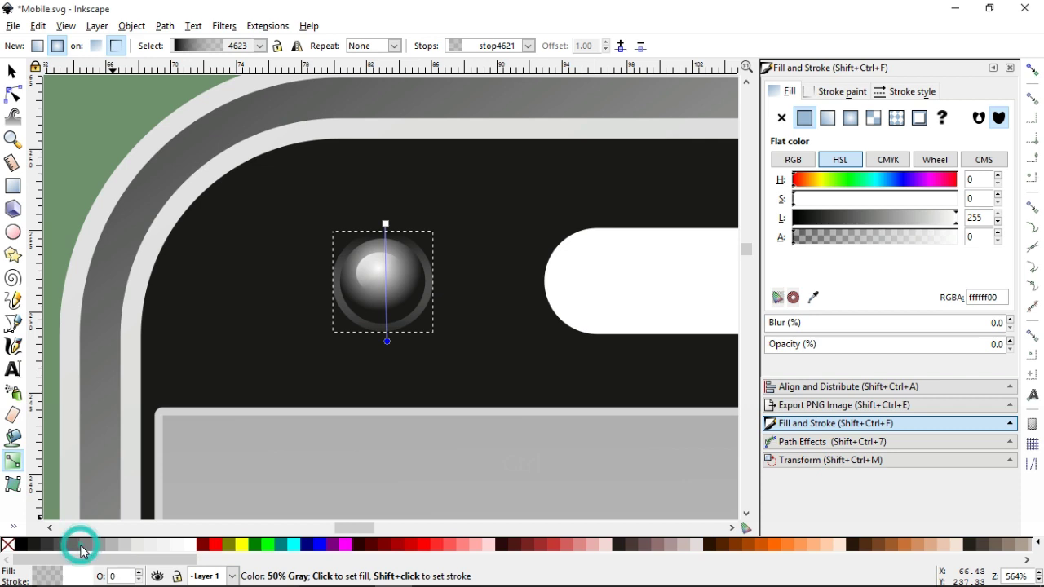
pyautogui.click(91, 544)
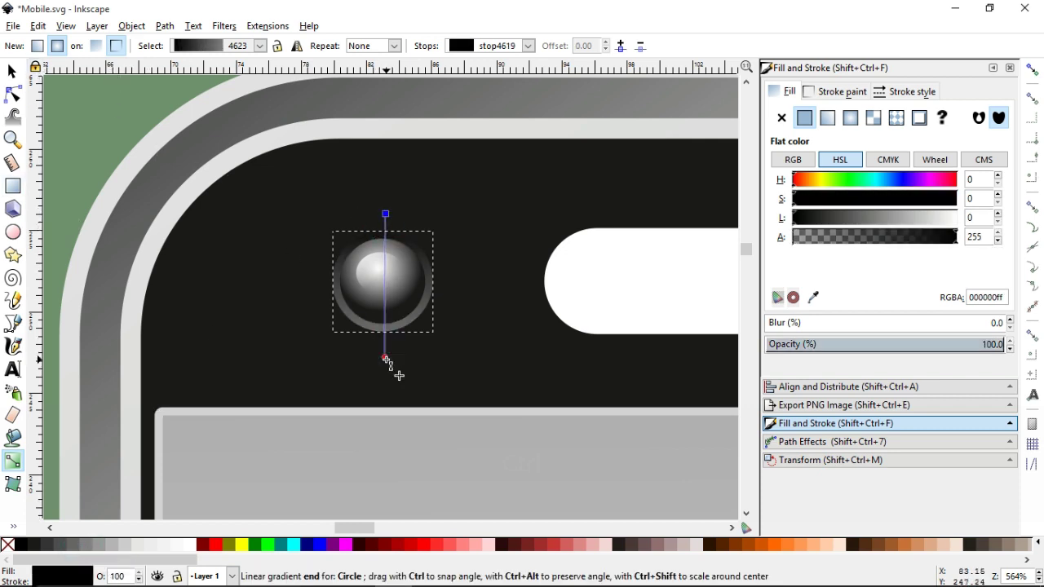
pyautogui.click(9, 73)
pyautogui.press('-')
pyautogui.press('-')
pyautogui.press('-')
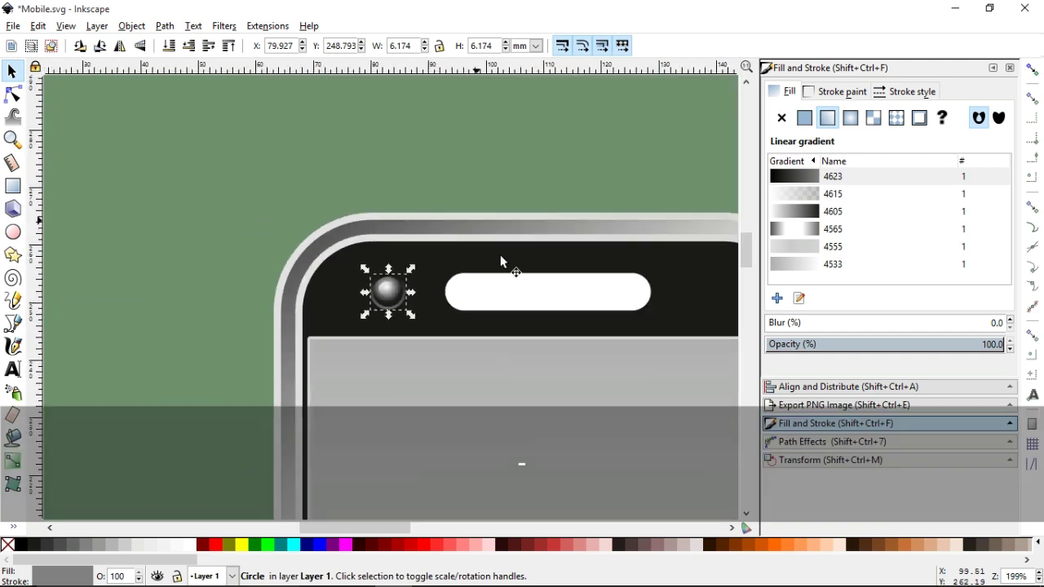
# Duplicate the white speaker pill and enlarge the copy slightly around its centre.
pyautogui.click(530, 295)
pyautogui.moveTo(375, 529); pyautogui.dragTo(420, 534)
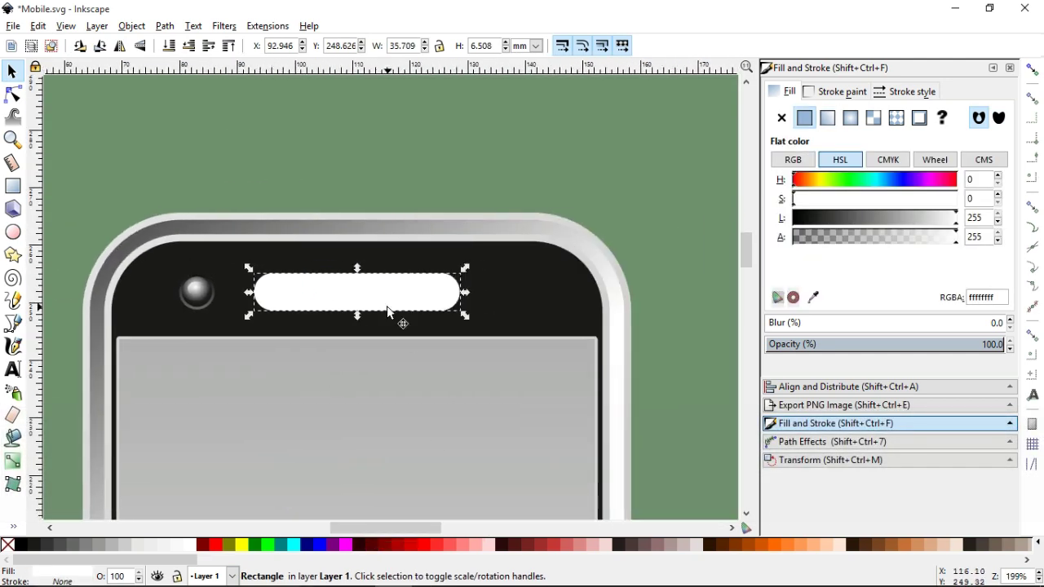
pyautogui.hotkey('ctrl', 'd')
pyautogui.click(171, 545)
pyautogui.click(188, 544)
pyautogui.moveTo(465, 314); pyautogui.dragTo(473, 306)
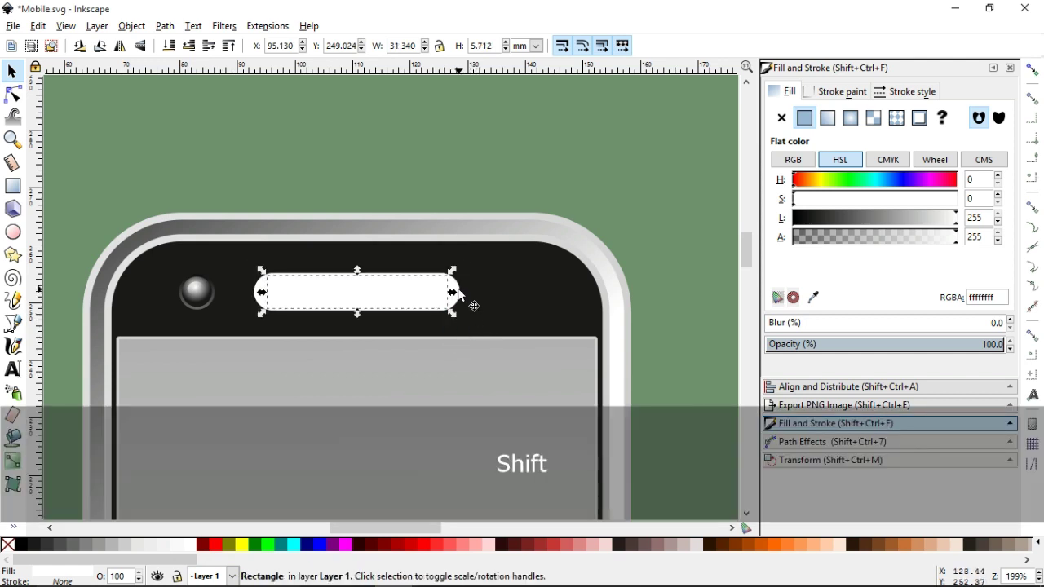
# Give the pill copy a vertical linear gradient from 60% gray at the bottom to 90% gray.
pyautogui.click(828, 118)
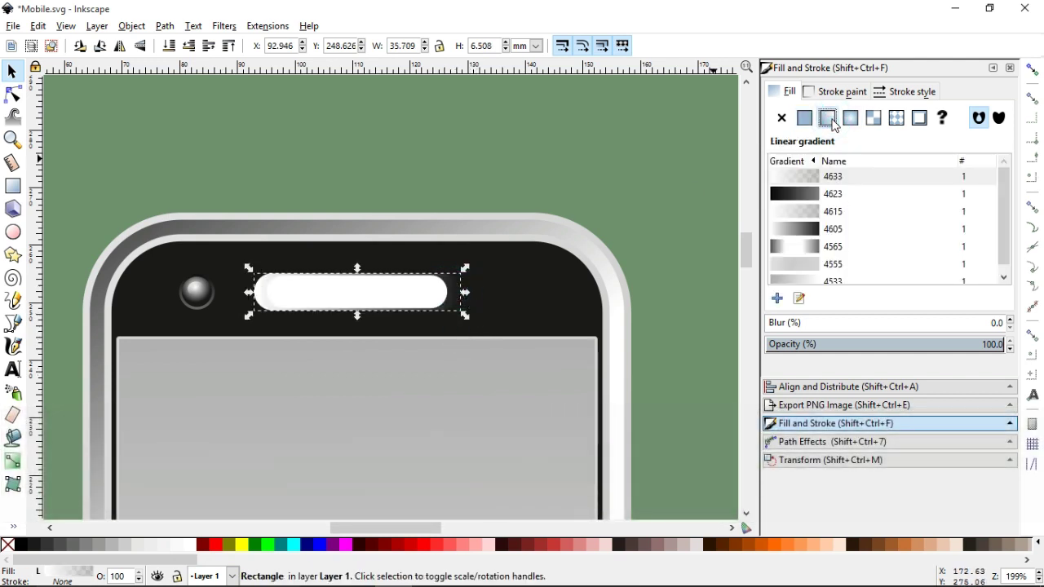
pyautogui.click(799, 298)
pyautogui.moveTo(254, 292); pyautogui.dragTo(344, 319)
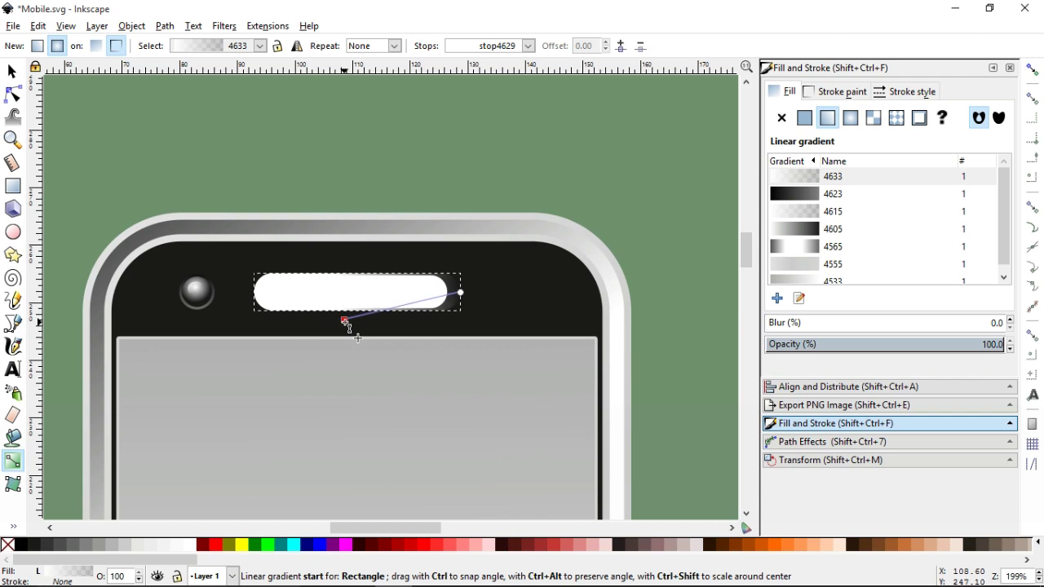
pyautogui.moveTo(462, 293); pyautogui.dragTo(344, 269)
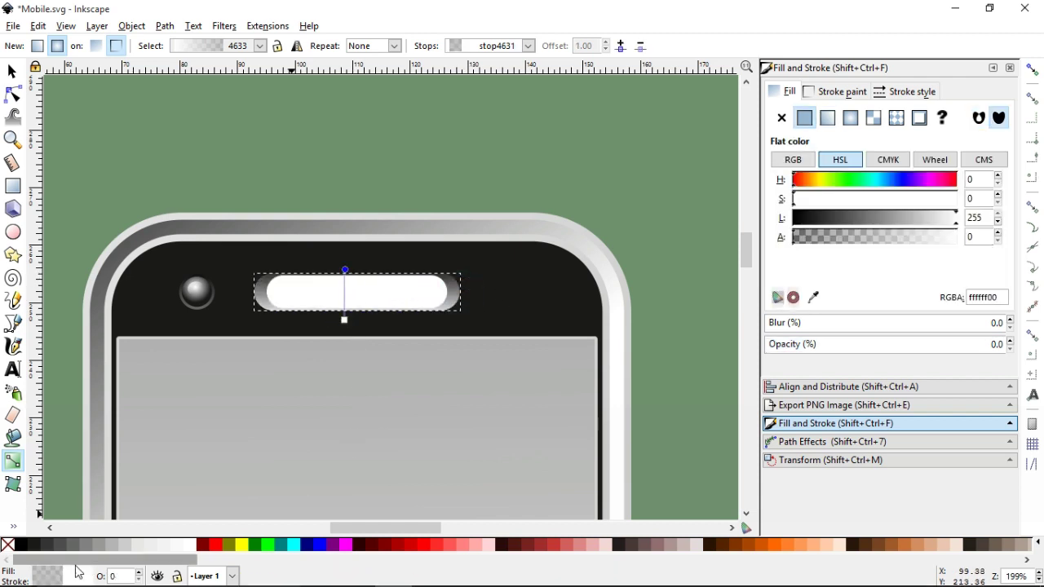
pyautogui.click(25, 547)
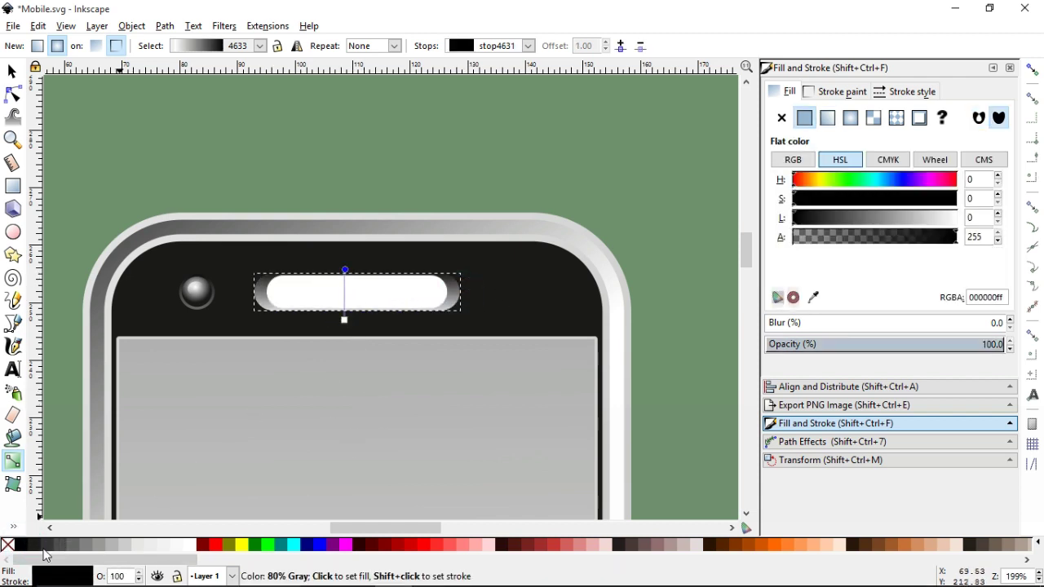
pyautogui.click(33, 546)
pyautogui.click(344, 320)
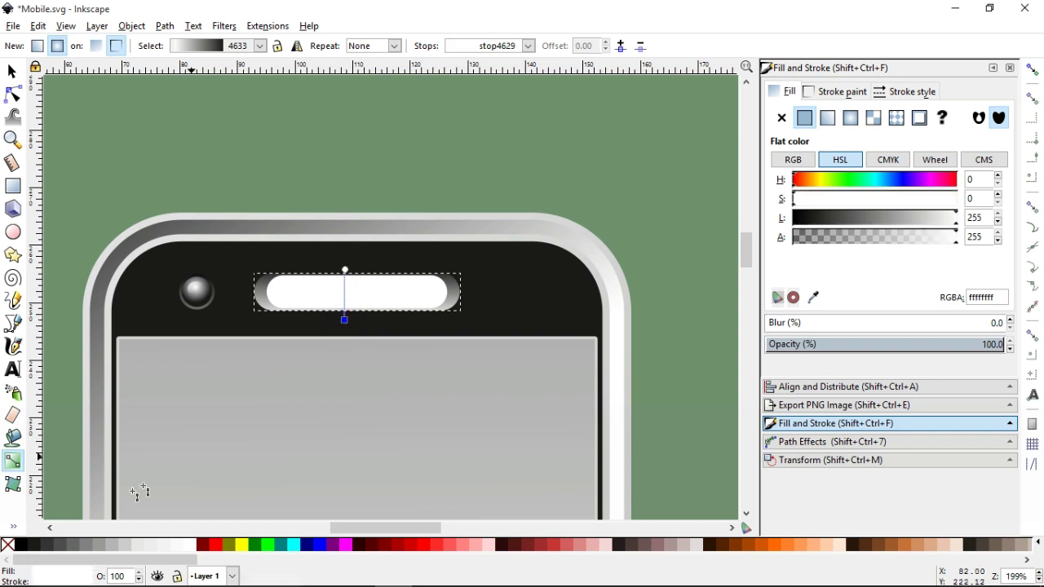
pyautogui.click(74, 545)
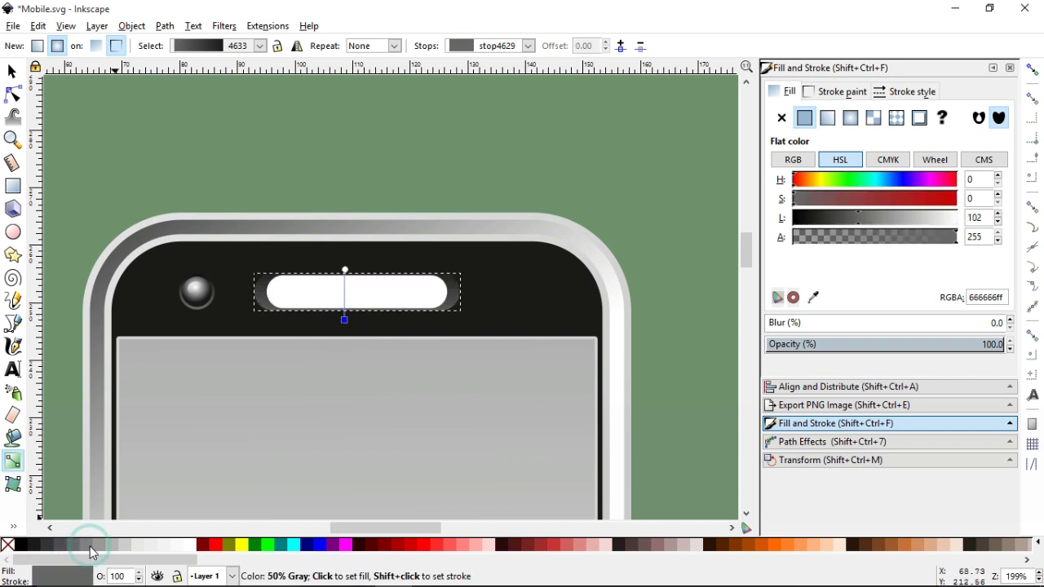
# Zoom in on the speaker and widen the inner white pill slightly.
pyautogui.click(12, 139)
pyautogui.moveTo(214, 241); pyautogui.dragTo(522, 373)
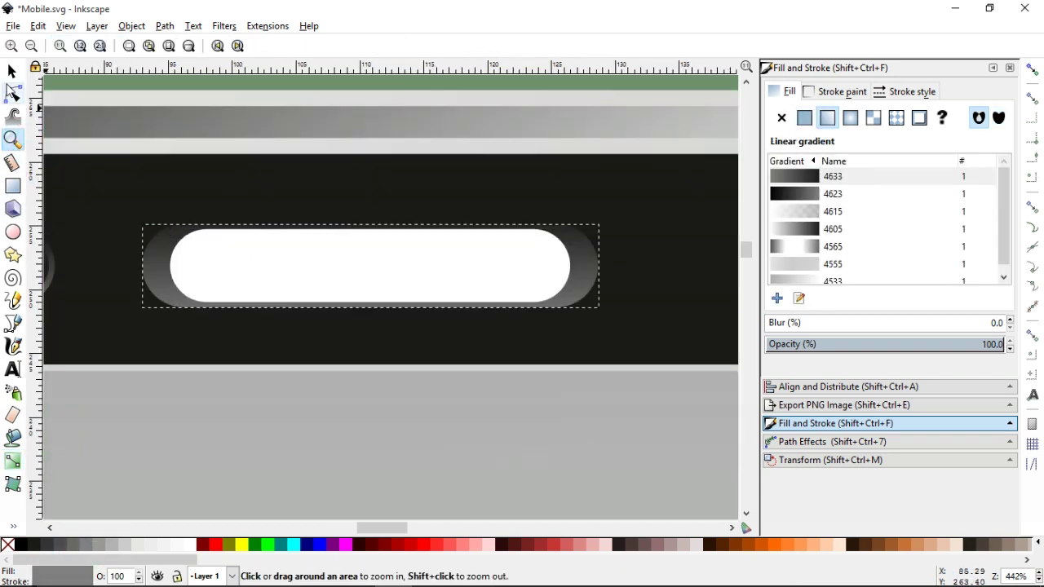
pyautogui.click(13, 70)
pyautogui.click(542, 283)
pyautogui.moveTo(575, 267); pyautogui.dragTo(587, 272)
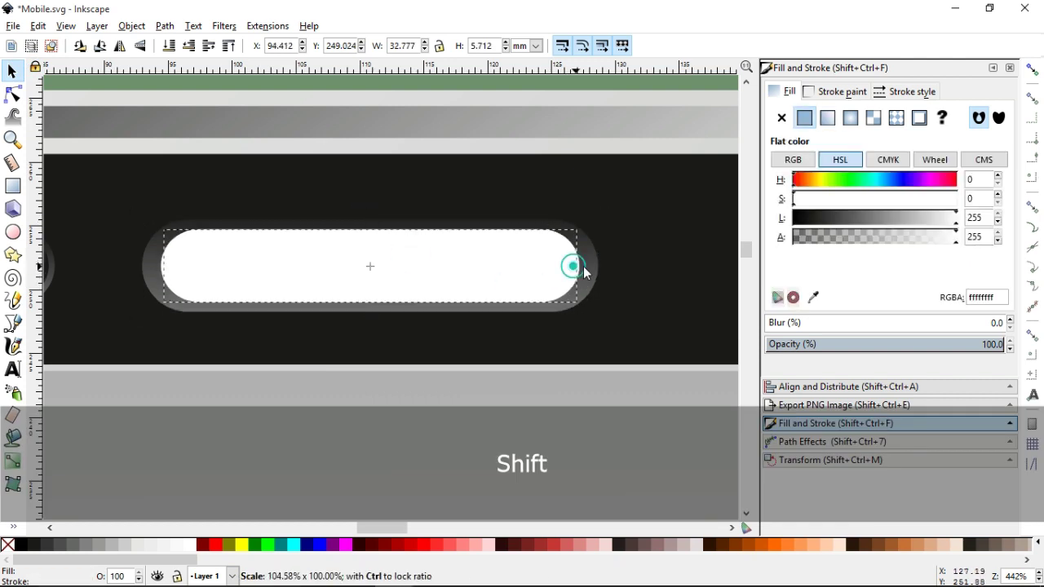
# Move the outer pill's top gradient stop down to darken its edge.
pyautogui.click(603, 270)
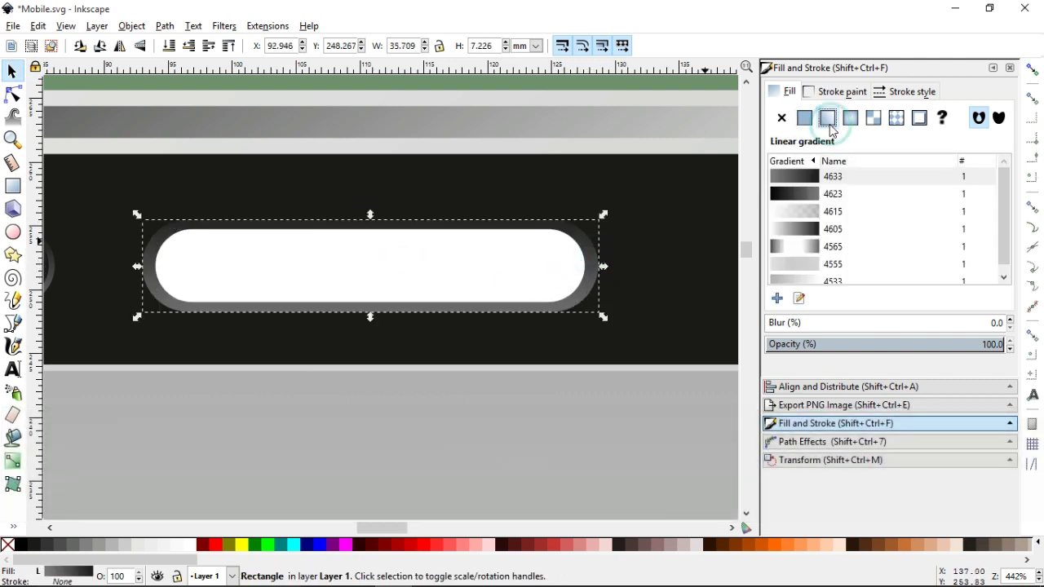
pyautogui.click(798, 298)
pyautogui.click(343, 211)
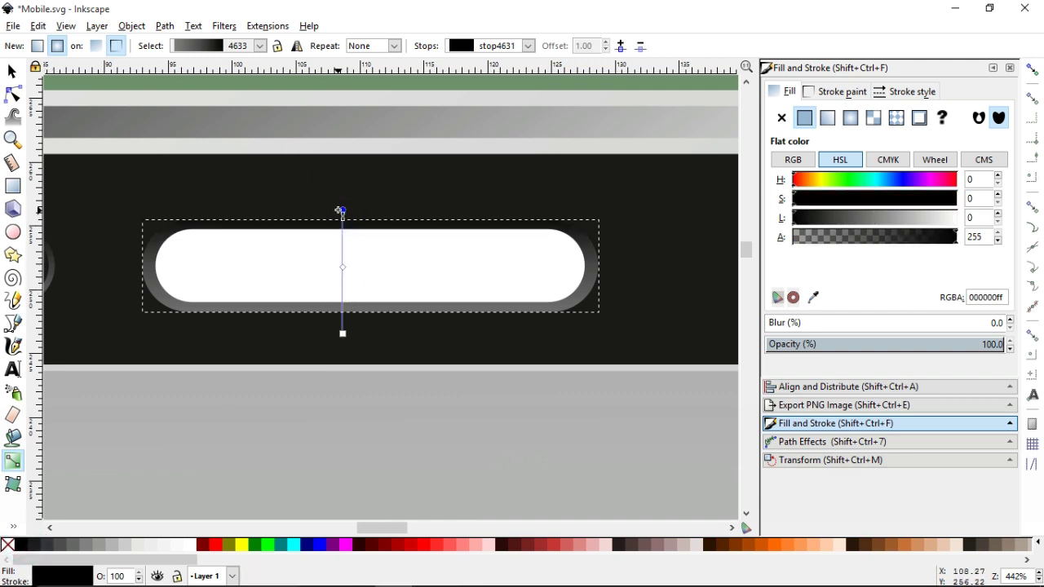
pyautogui.moveTo(341, 210); pyautogui.dragTo(342, 225)
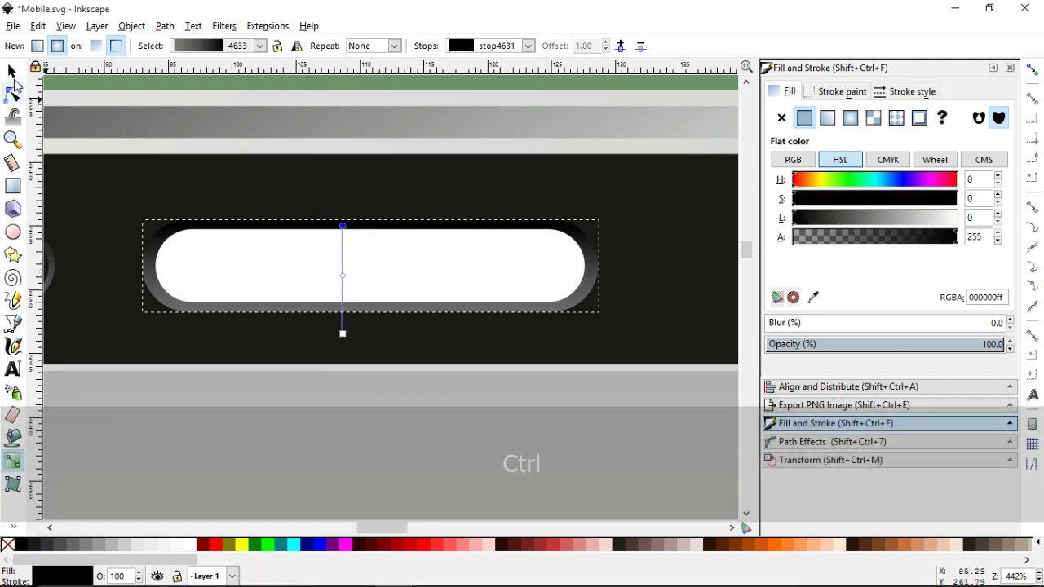
pyautogui.click(13, 77)
pyautogui.press('-')
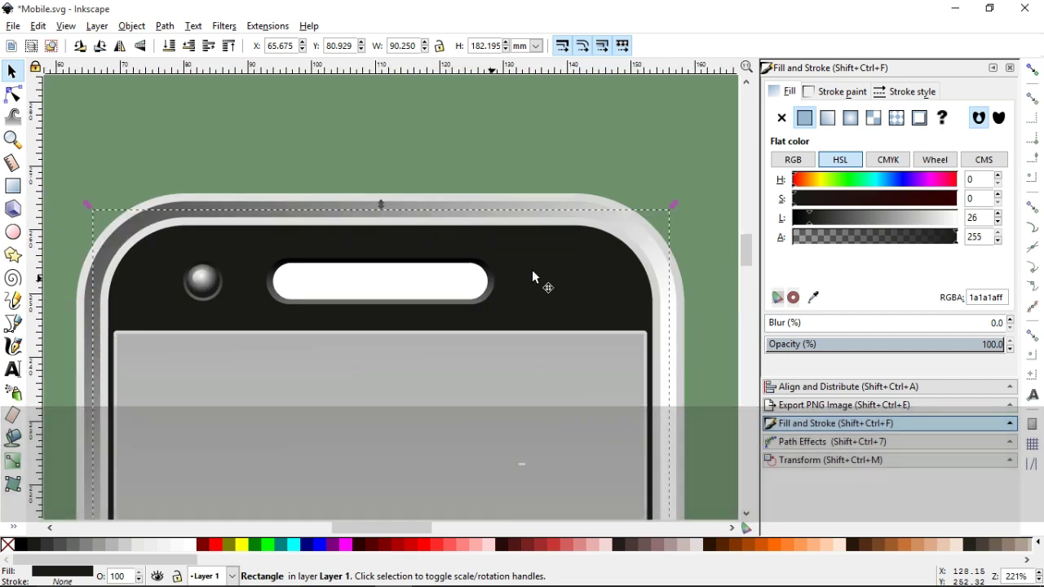
# Give the inner pill a vertical gradient from black with a 70% gray middle stop.
pyautogui.click(399, 283)
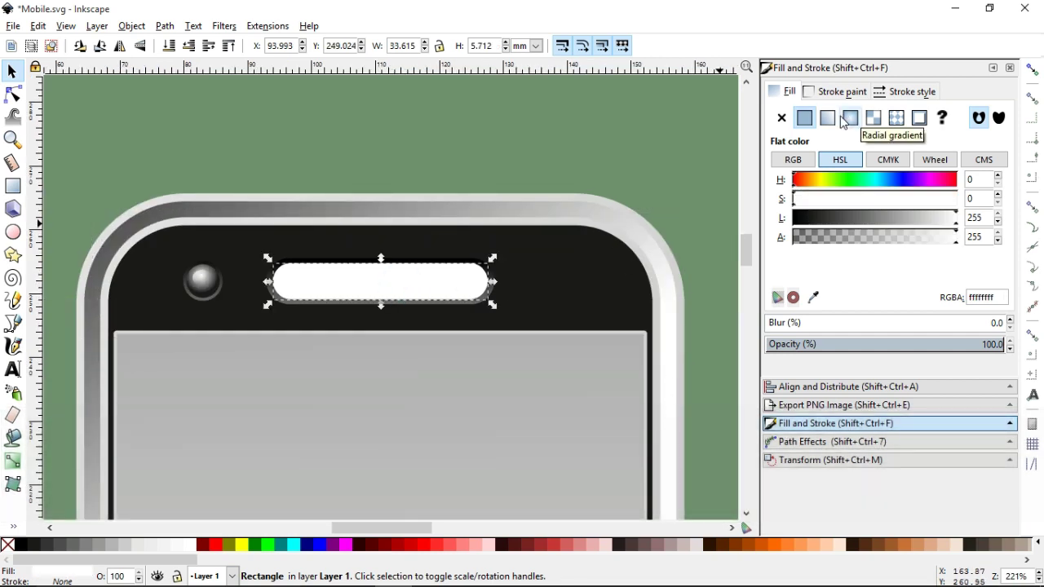
pyautogui.click(827, 117)
pyautogui.click(798, 298)
pyautogui.moveTo(374, 310); pyautogui.dragTo(488, 282)
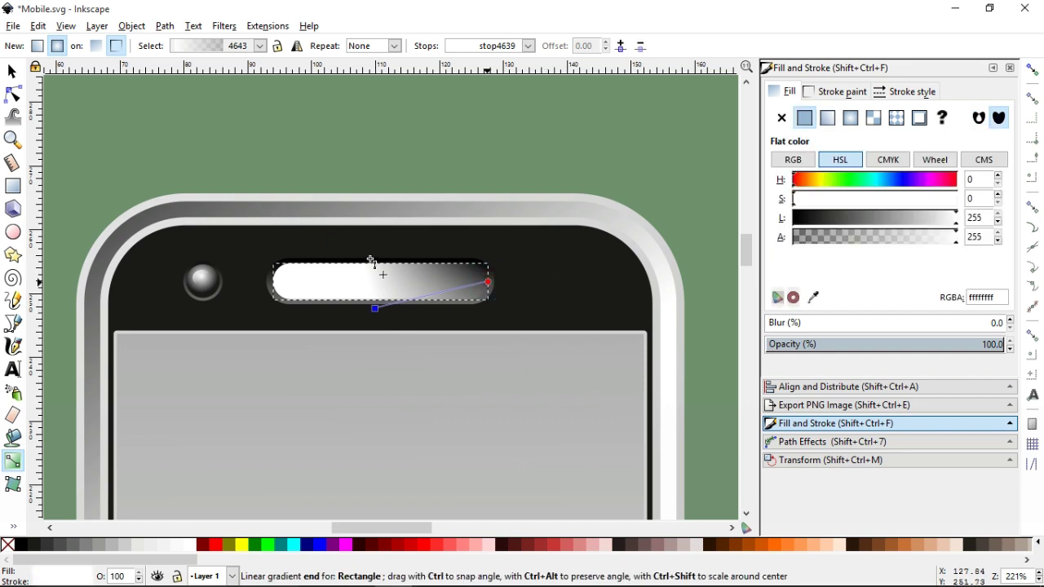
pyautogui.moveTo(371, 261); pyautogui.dragTo(377, 257)
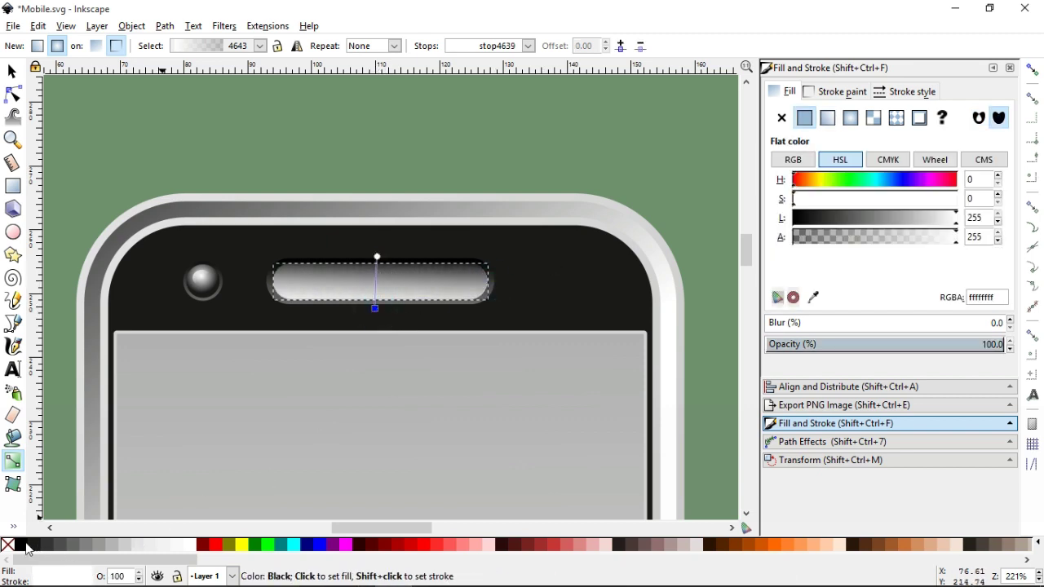
pyautogui.click(25, 544)
pyautogui.doubleClick(375, 284)
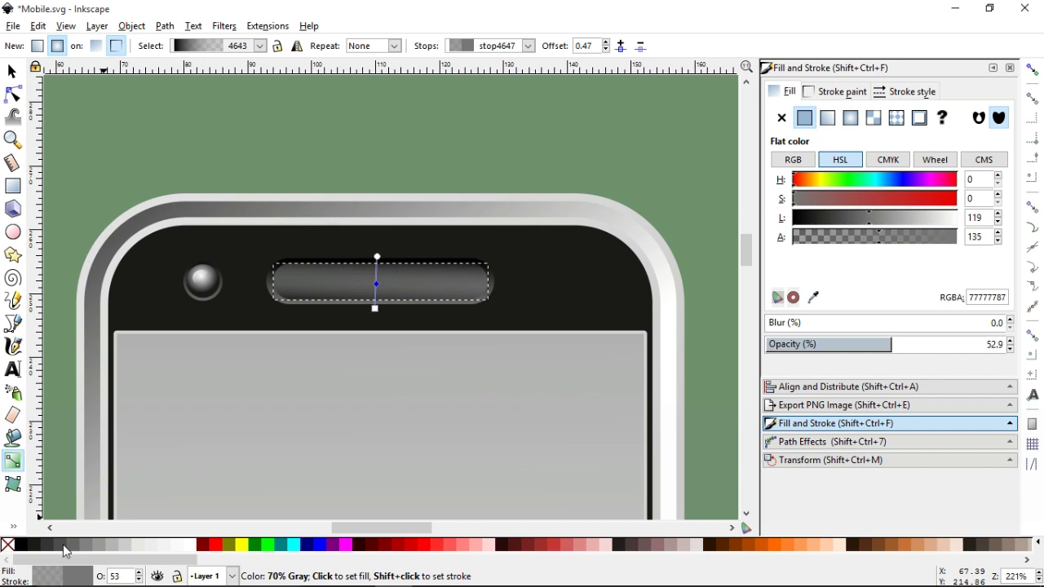
pyautogui.click(84, 548)
pyautogui.press('s')
pyautogui.press('5')
pyautogui.press('-')
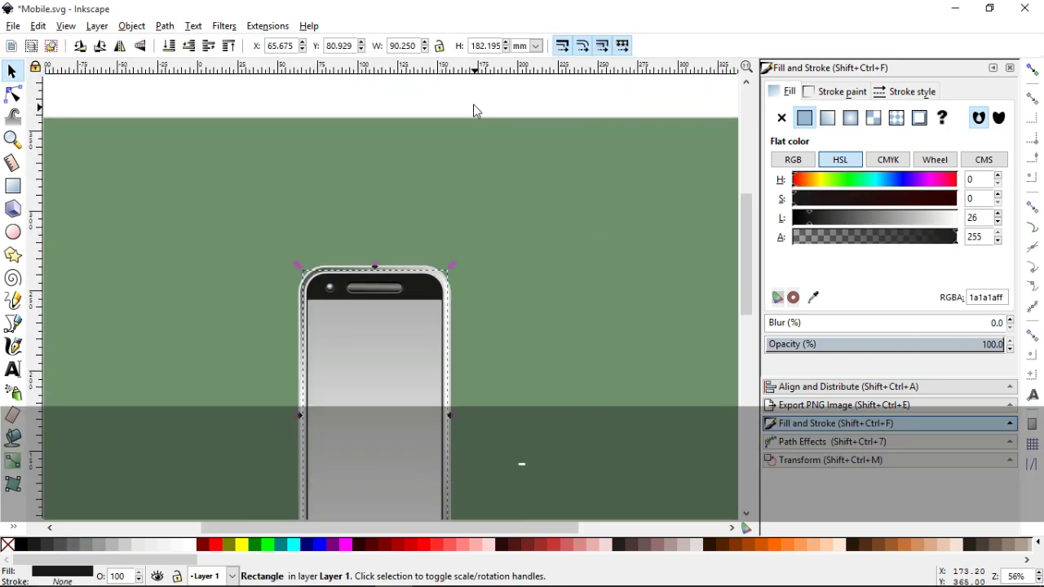
pyautogui.press('Escape')
# Narrow both speaker shapes together about their centre, then view the whole phone.
pyautogui.press('z')
pyautogui.moveTo(285, 239); pyautogui.dragTo(459, 342)
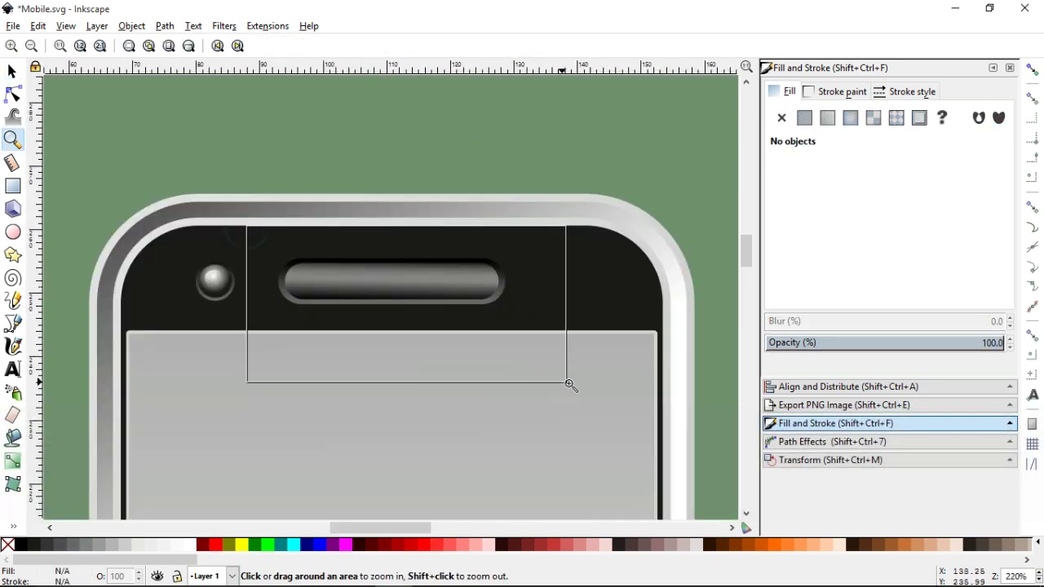
pyautogui.moveTo(250, 225); pyautogui.dragTo(563, 383)
pyautogui.click(12, 71)
pyautogui.click(233, 262)
pyautogui.keyDown('shift'); pyautogui.click(357, 292); pyautogui.keyUp('shift')
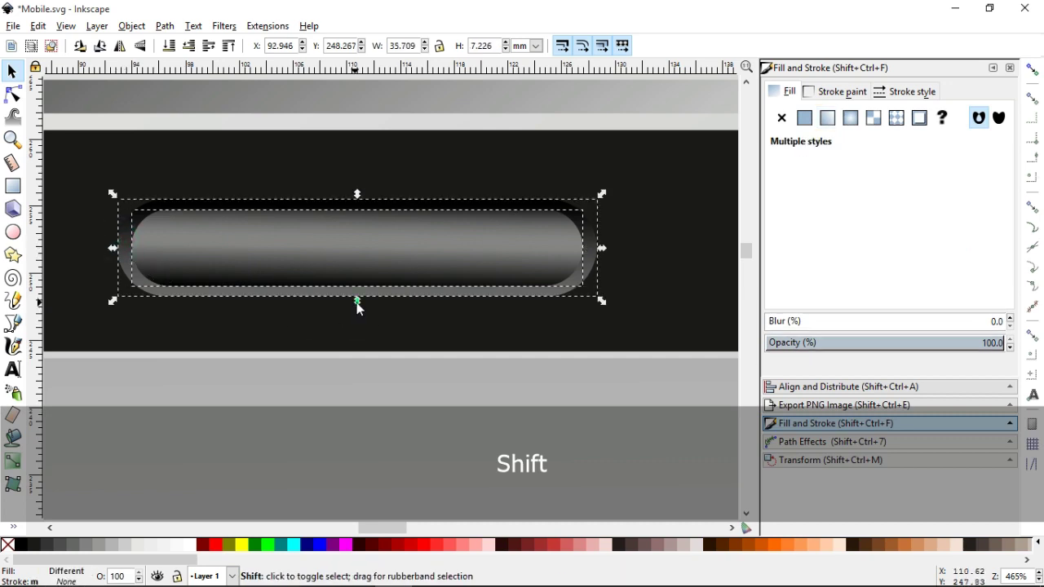
pyautogui.moveTo(601, 246); pyautogui.dragTo(578, 249)
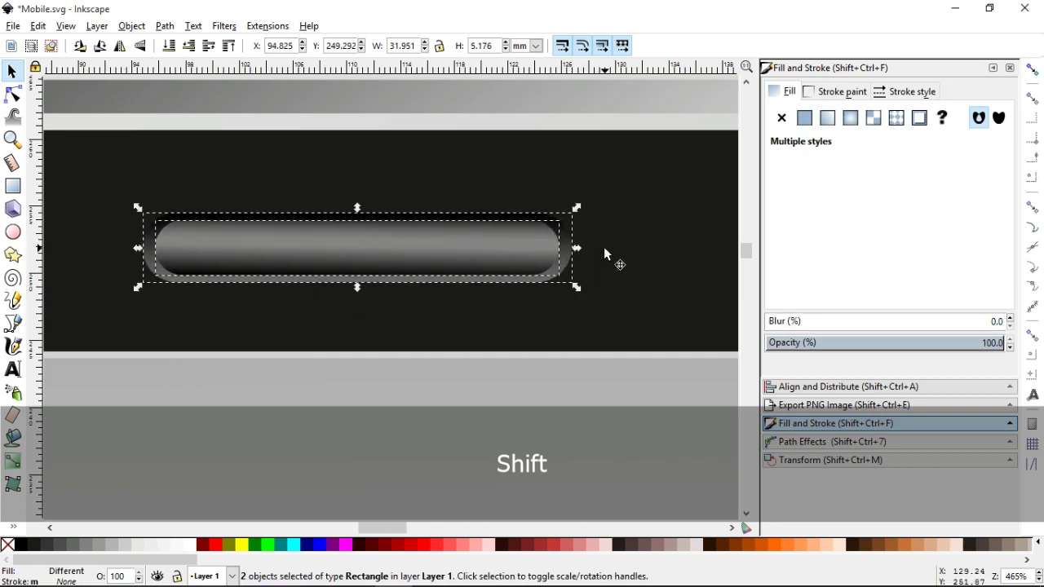
pyautogui.press('-')
pyautogui.press('-')
pyautogui.press('-')
pyautogui.press('-')
pyautogui.press('Escape')
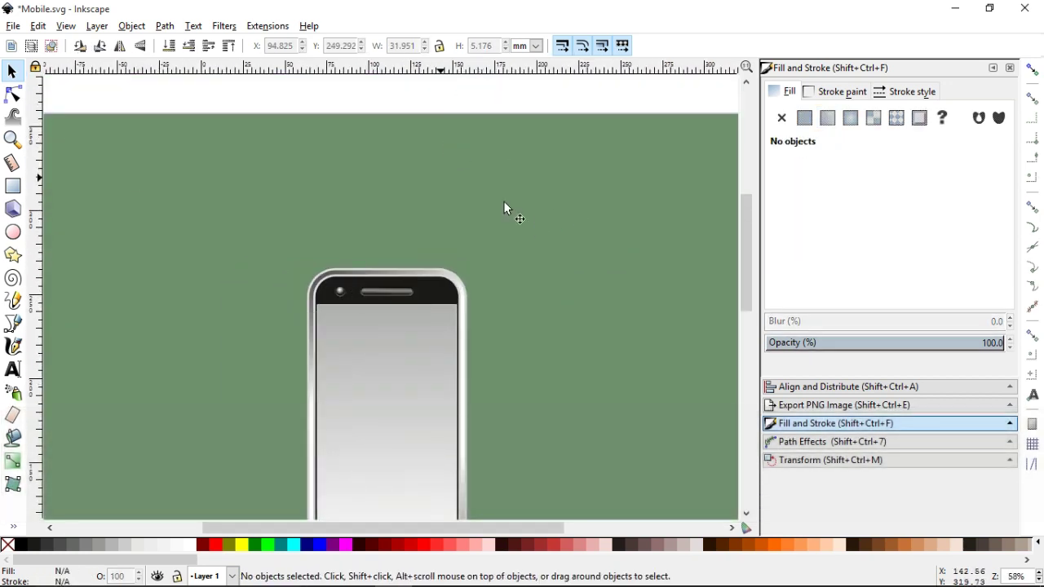
pyautogui.moveTo(742, 246); pyautogui.dragTo(744, 270)
# Duplicate the dark phone body, fill the copy white and shrink it slightly inside the bezel.
pyautogui.keyDown('ctrl'); pyautogui.scroll(1, 751, 280); pyautogui.keyUp('ctrl')
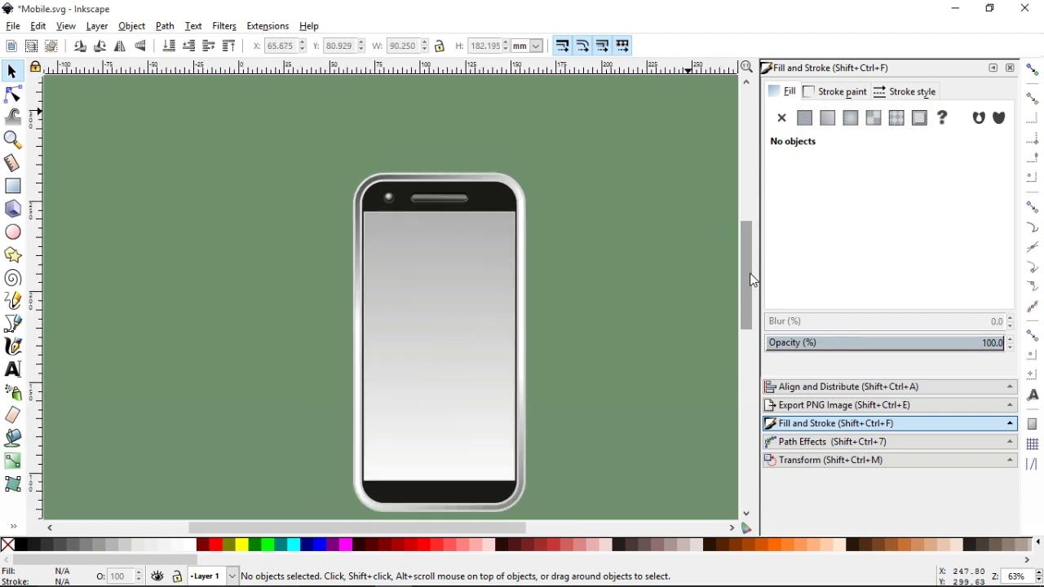
pyautogui.scroll(-2, 751, 281)
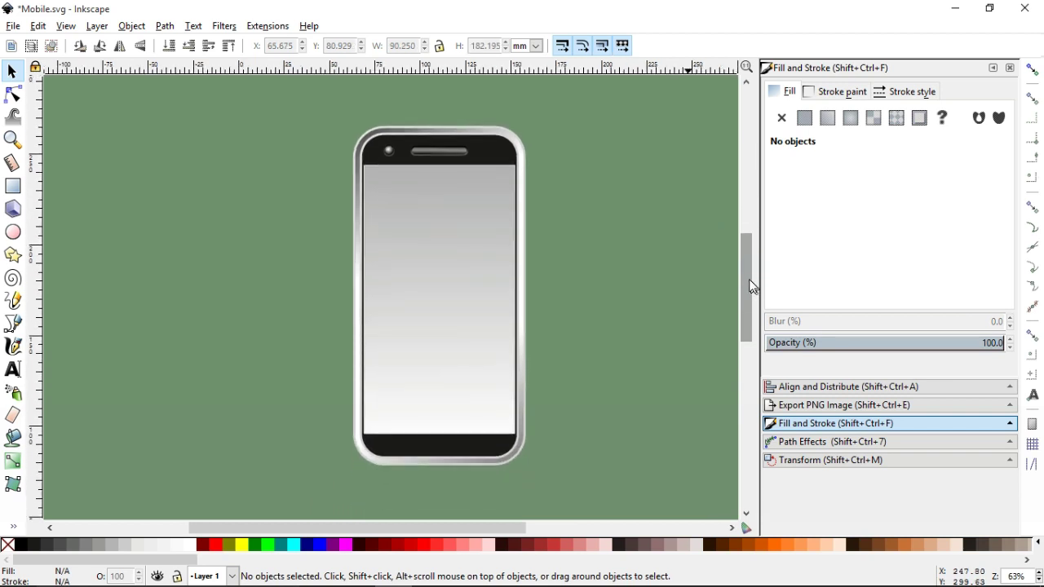
pyautogui.click(467, 281)
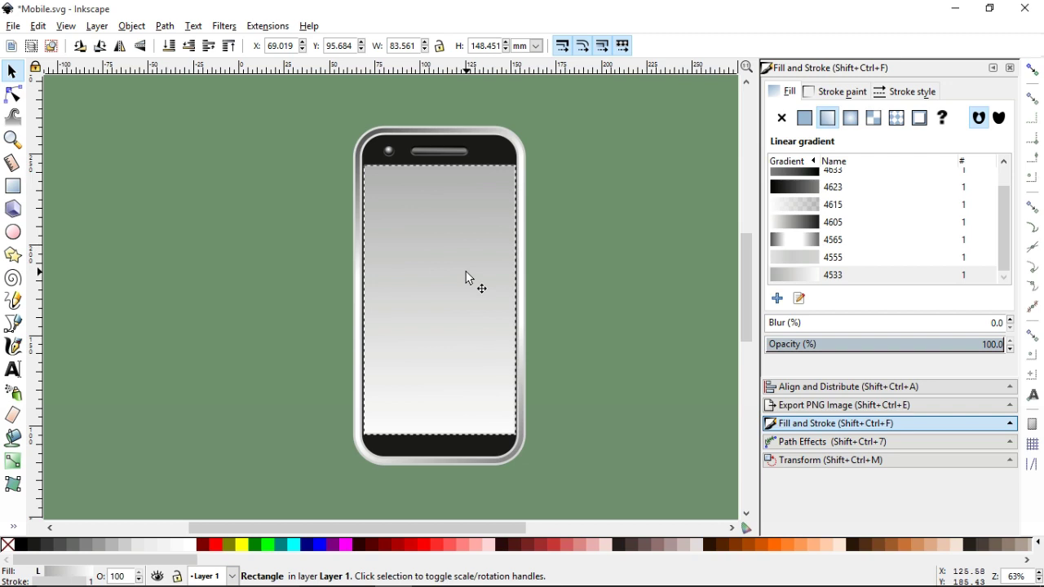
pyautogui.click(481, 151)
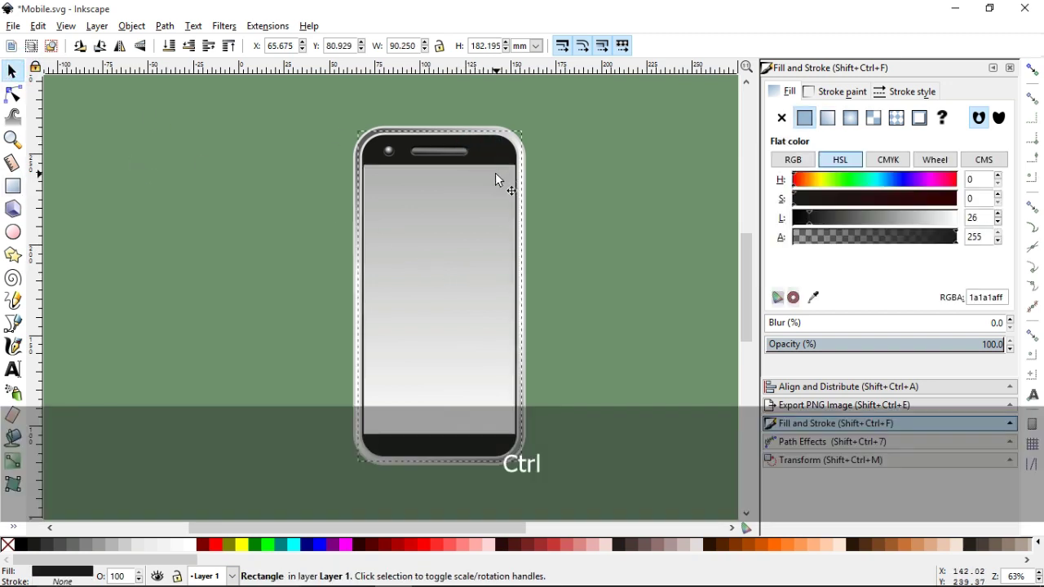
pyautogui.hotkey('ctrl', 'd')
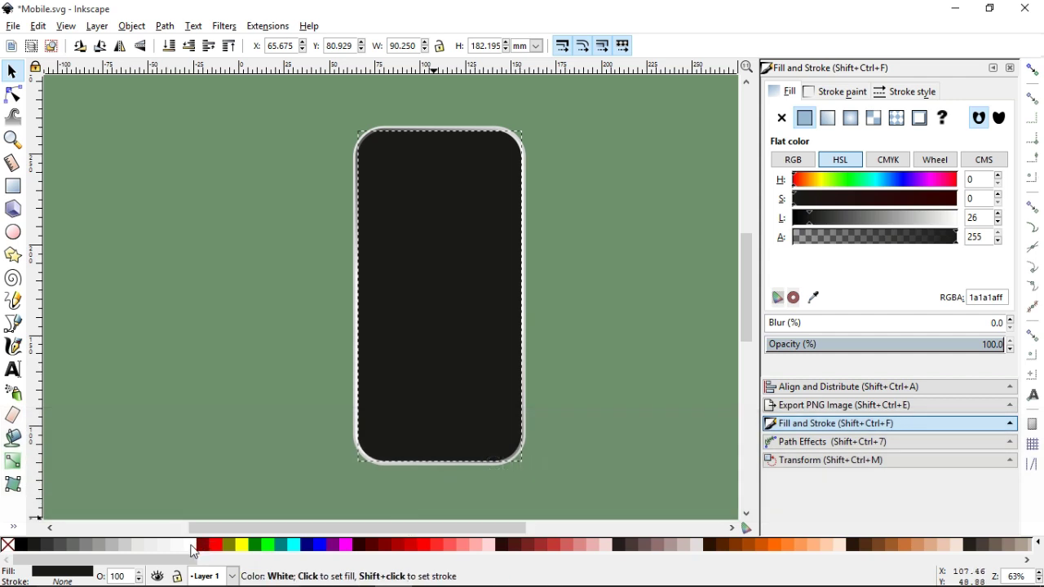
pyautogui.click(190, 544)
pyautogui.press('ctrl')
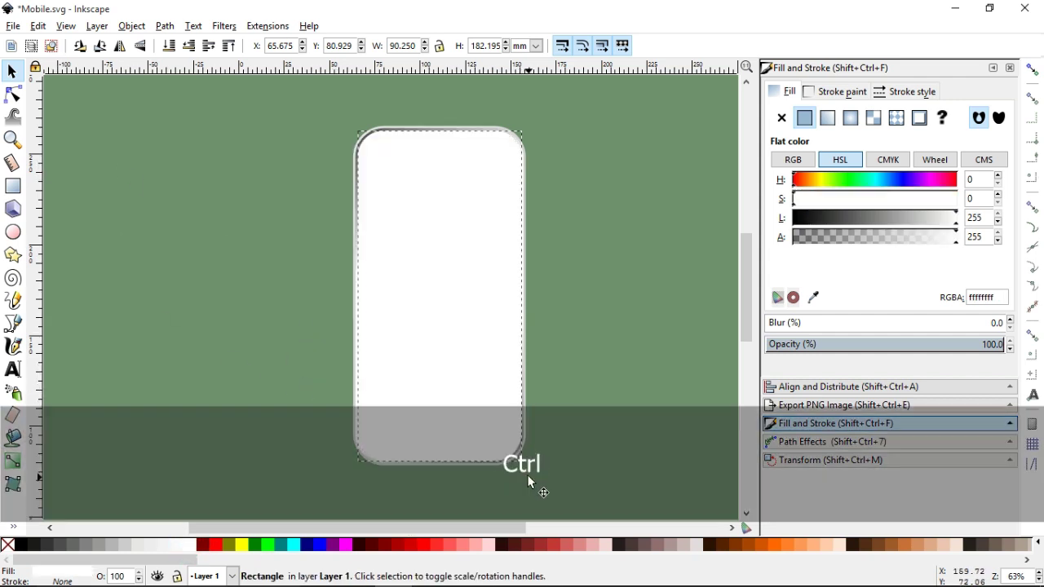
pyautogui.click(415, 242)
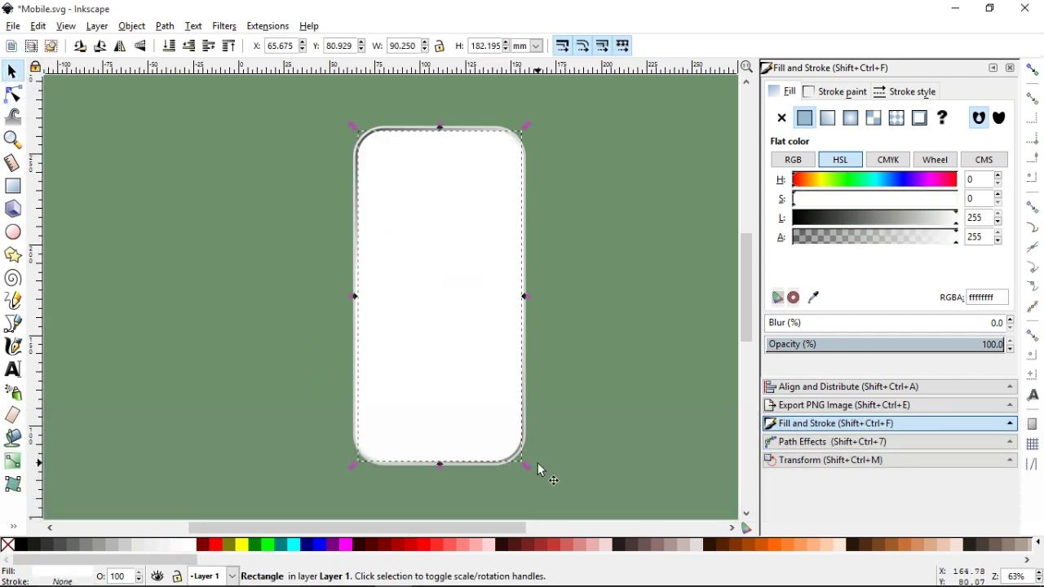
pyautogui.press('shift')
pyautogui.moveTo(527, 468); pyautogui.dragTo(524, 464)
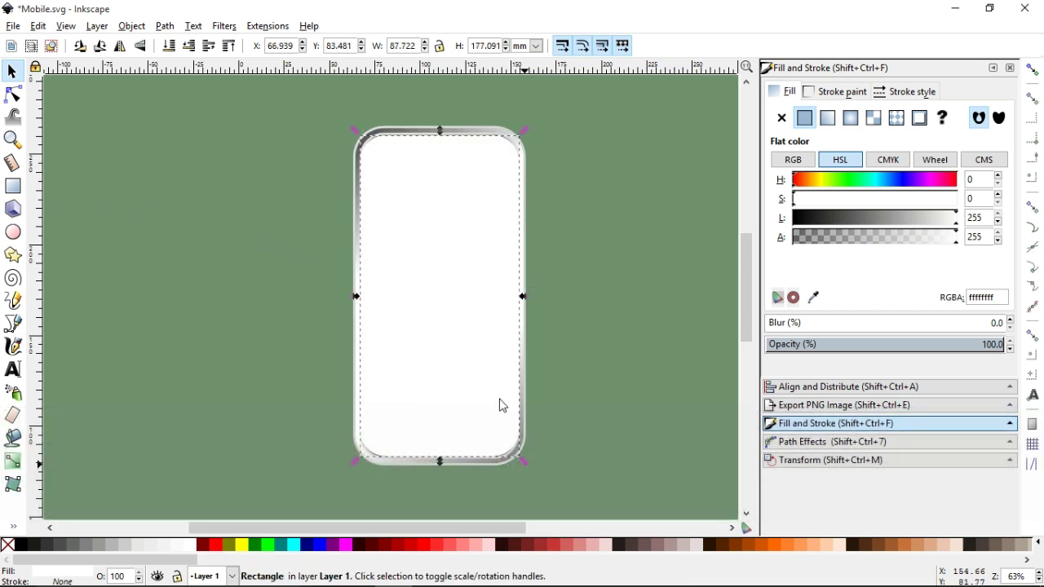
# Draw a tall, fully opaque red rectangle over the phone's left half.
pyautogui.click(12, 186)
pyautogui.moveTo(231, 126); pyautogui.dragTo(424, 465)
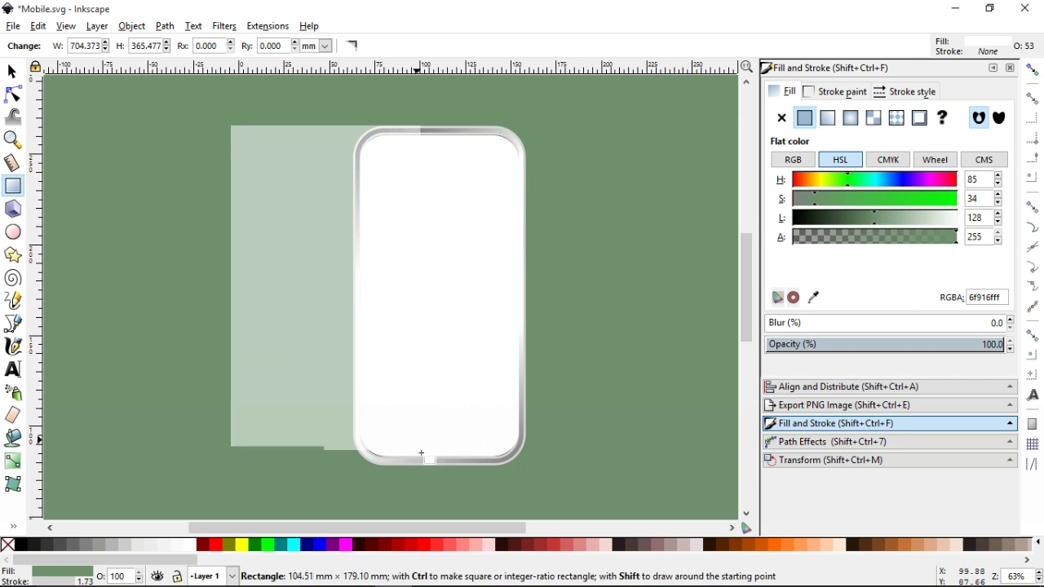
pyautogui.click(907, 343)
pyautogui.moveTo(1015, 349); pyautogui.dragTo(1016, 346)
pyautogui.press('s')
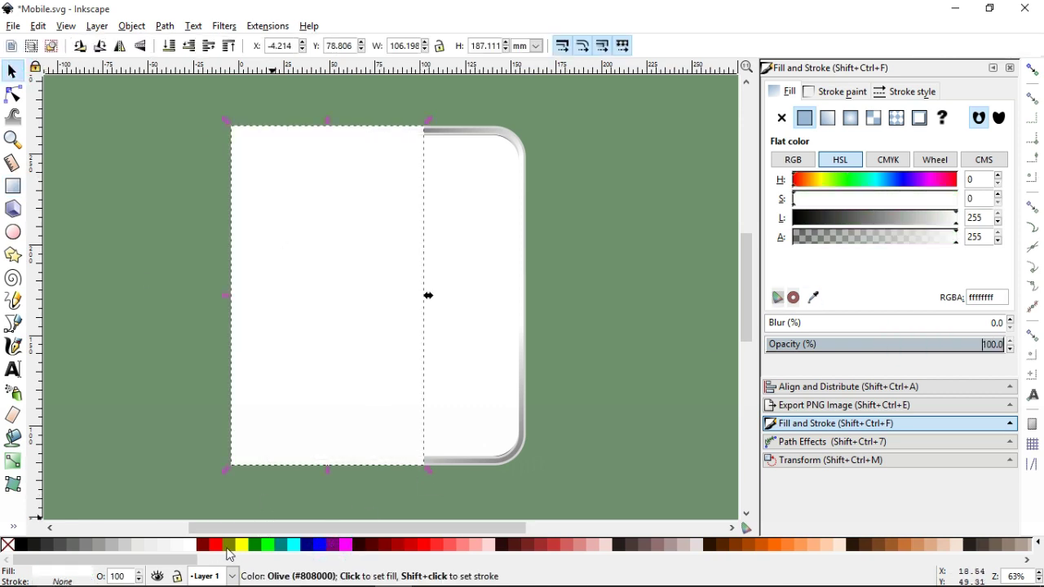
pyautogui.click(214, 544)
# Convert the red rectangle to a path and move its right corners to form a diagonal edge.
pyautogui.click(165, 26)
pyautogui.click(175, 44)
pyautogui.click(17, 96)
pyautogui.moveTo(424, 465); pyautogui.dragTo(524, 482)
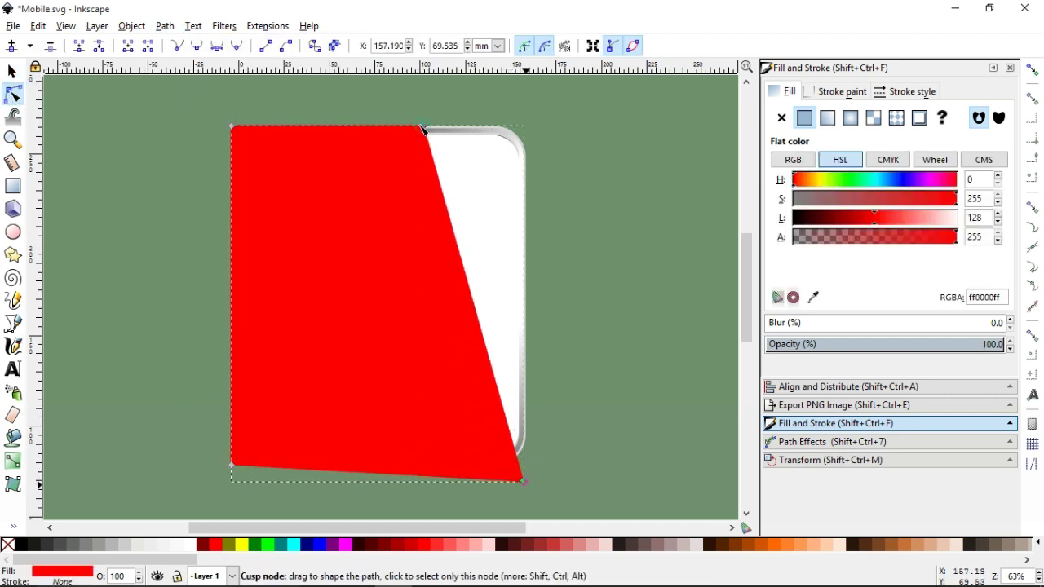
pyautogui.moveTo(425, 129); pyautogui.dragTo(414, 125)
# Subtract the red shape from the white copy with Path > Difference, leaving the diagonal glare.
pyautogui.click(13, 71)
pyautogui.press('shift')
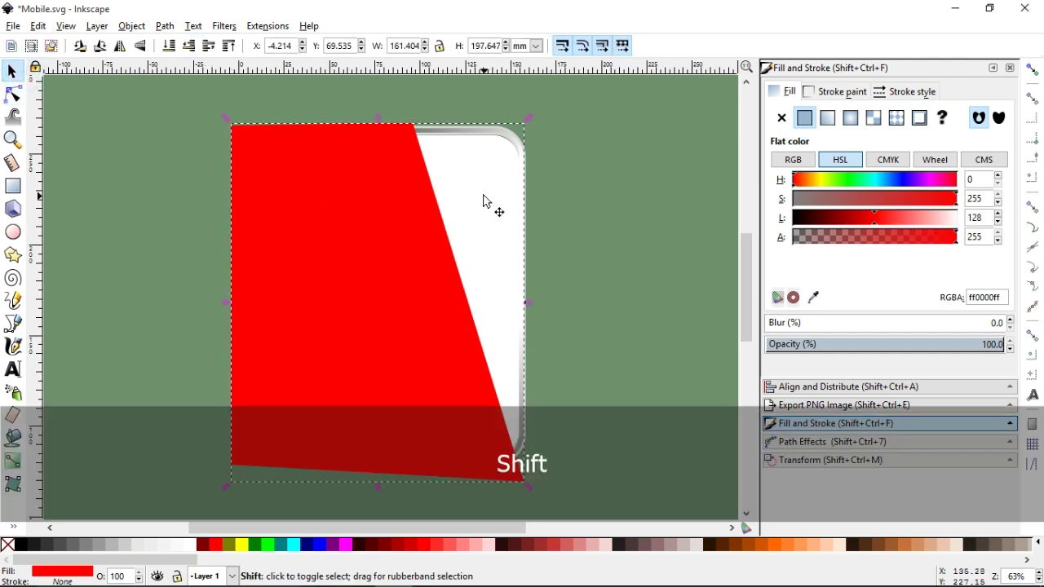
pyautogui.keyDown('shift'); pyautogui.click(484, 202); pyautogui.keyUp('shift')
pyautogui.click(165, 25)
pyautogui.click(204, 141)
pyautogui.click(571, 249)
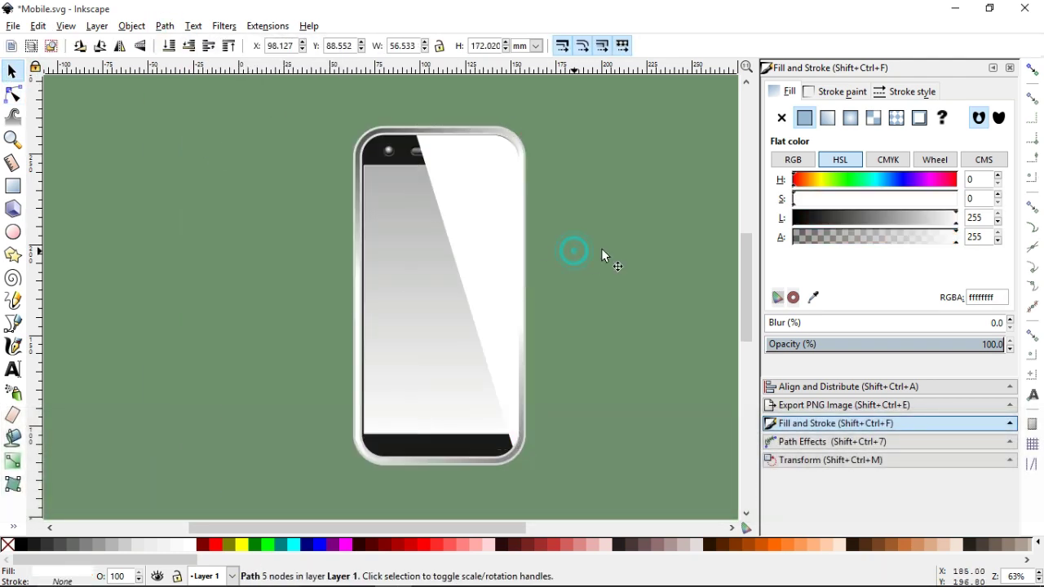
pyautogui.click(408, 457)
# Duplicate the phone body, offset it down-right, and lower it with the background to the bottom.
pyautogui.hotkey('ctrl', 'd')
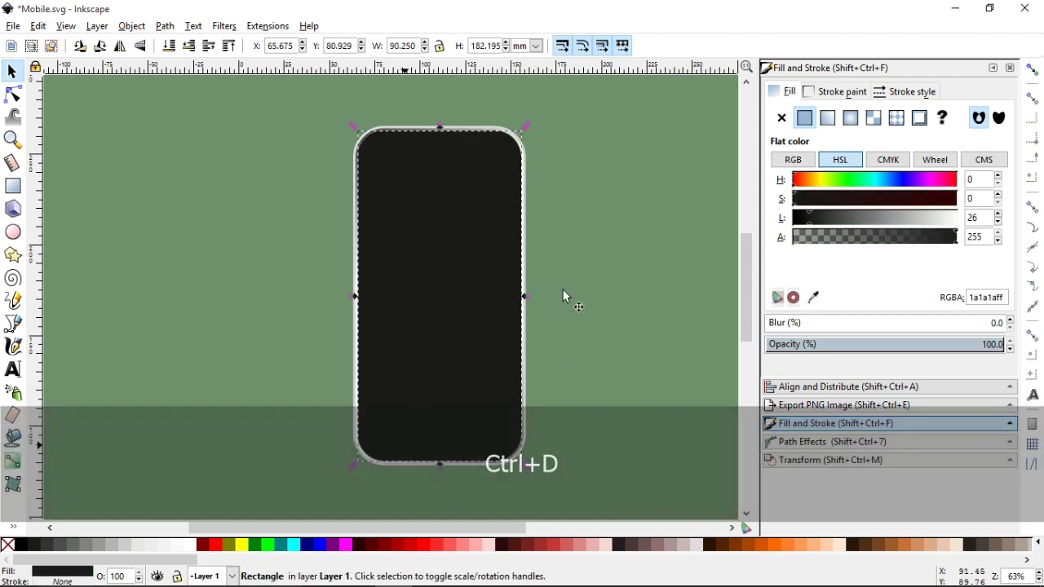
pyautogui.moveTo(440, 282); pyautogui.dragTo(447, 352)
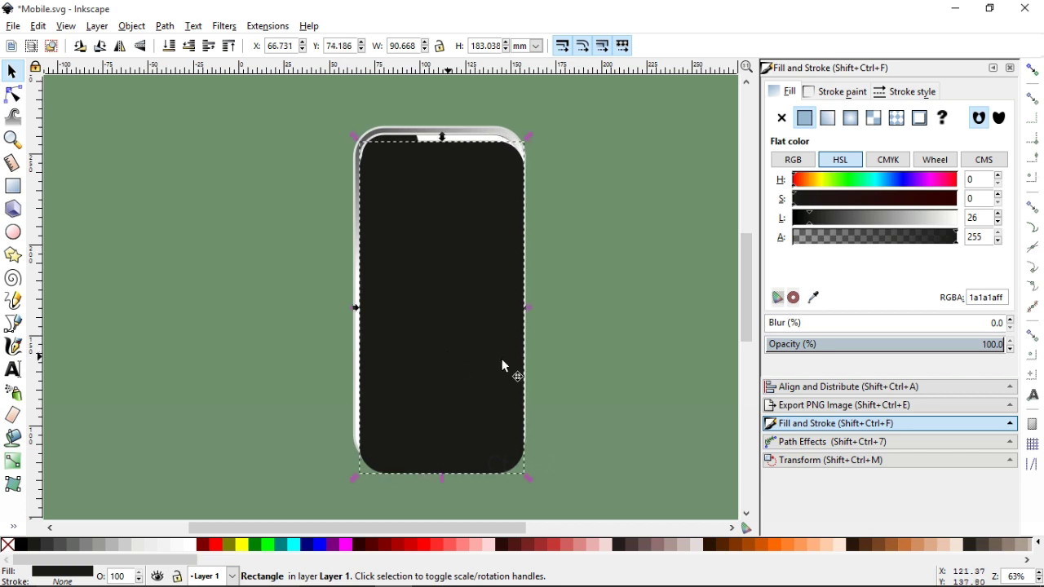
pyautogui.keyDown('shift'); pyautogui.click(595, 268); pyautogui.keyUp('shift')
pyautogui.click(131, 26)
pyautogui.click(188, 349)
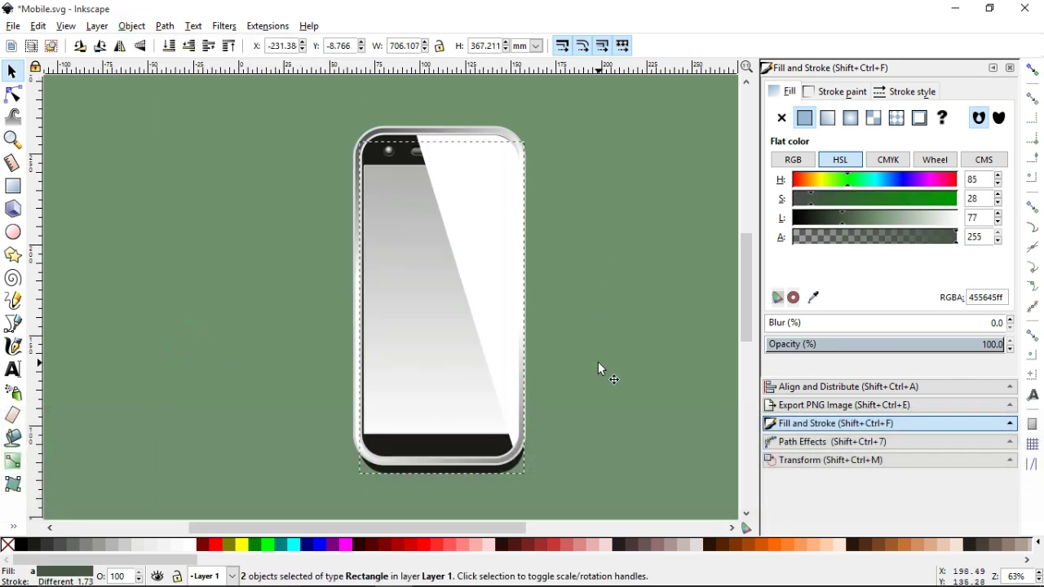
# Reduce the white glare's opacity to about 34.
pyautogui.click(426, 209)
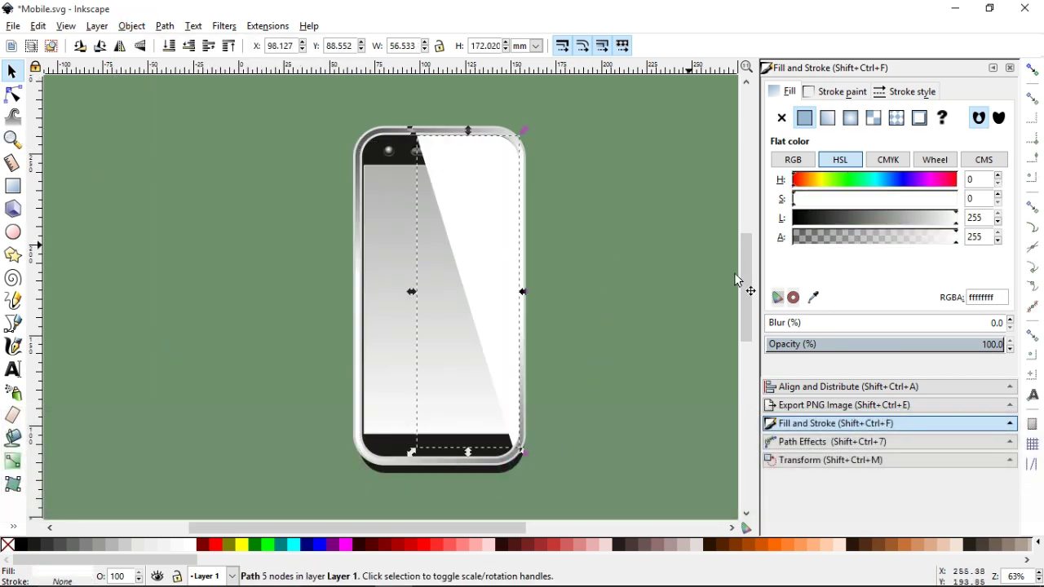
pyautogui.click(918, 346)
pyautogui.click(881, 346)
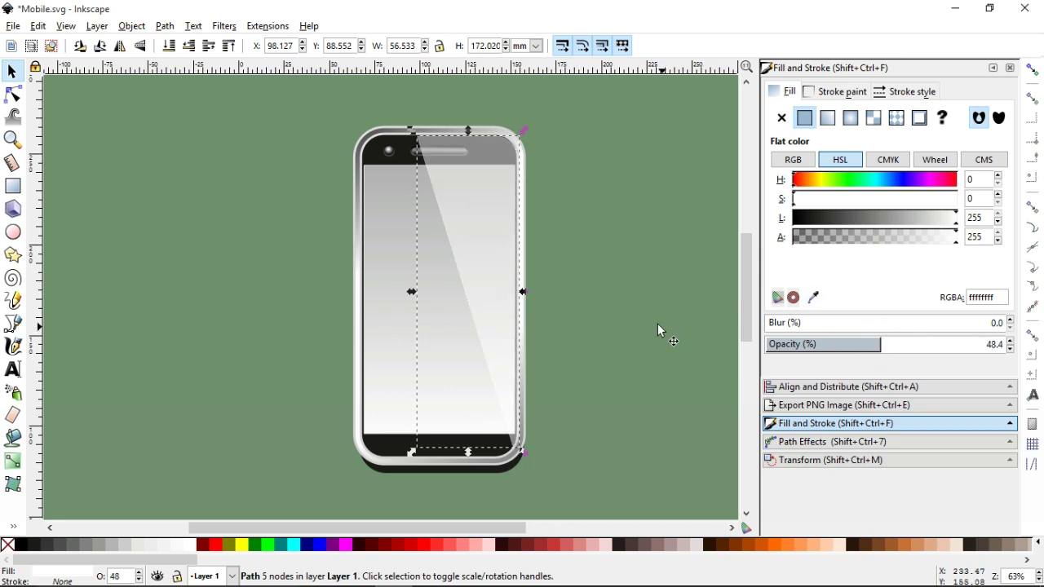
pyautogui.click(840, 343)
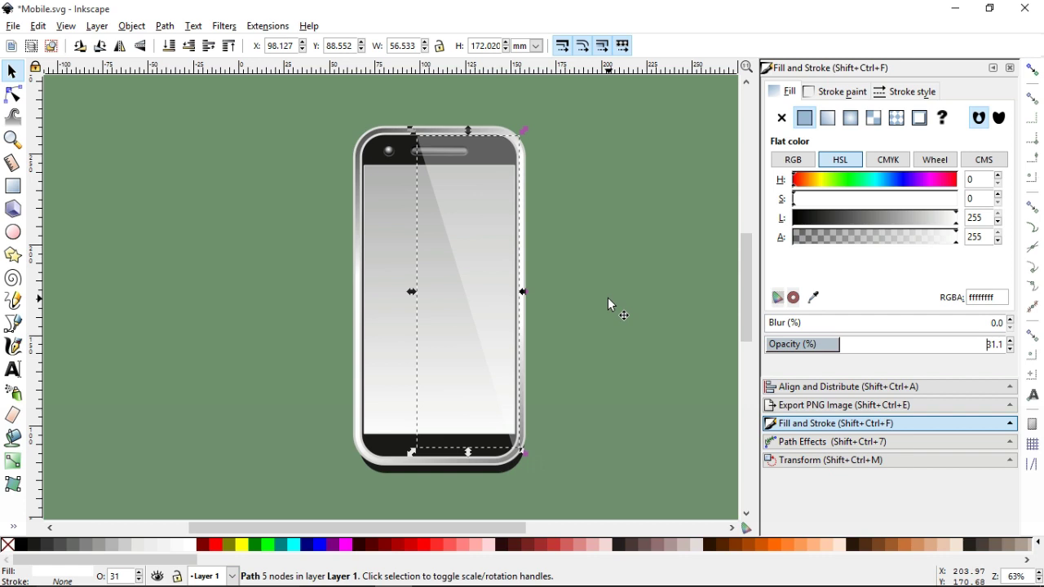
pyautogui.click(845, 344)
# Give the glare a diagonal linear gradient fading from white near the earpiece to transparent.
pyautogui.click(827, 118)
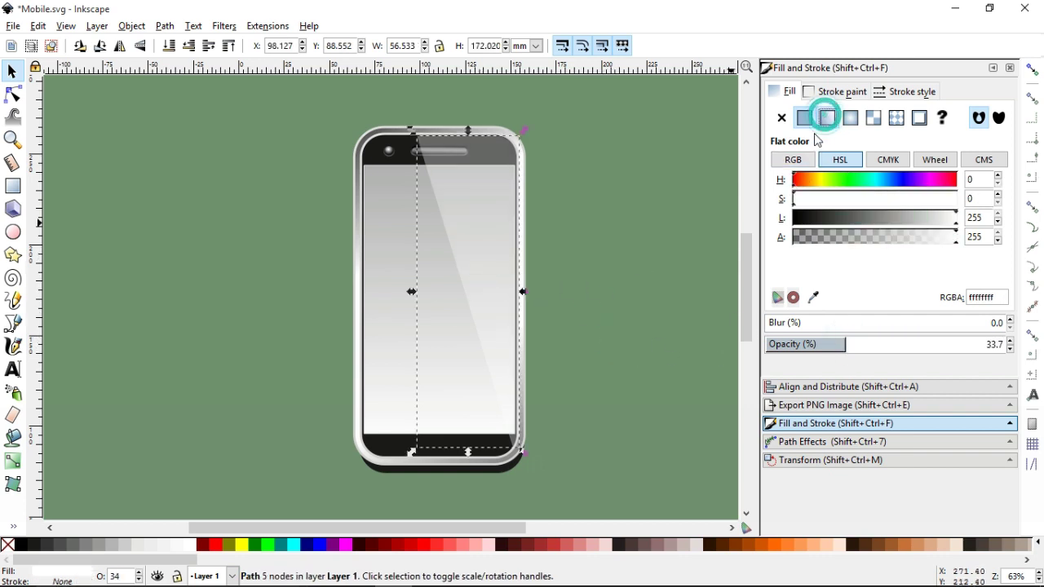
pyautogui.click(800, 298)
pyautogui.moveTo(414, 292); pyautogui.dragTo(464, 157)
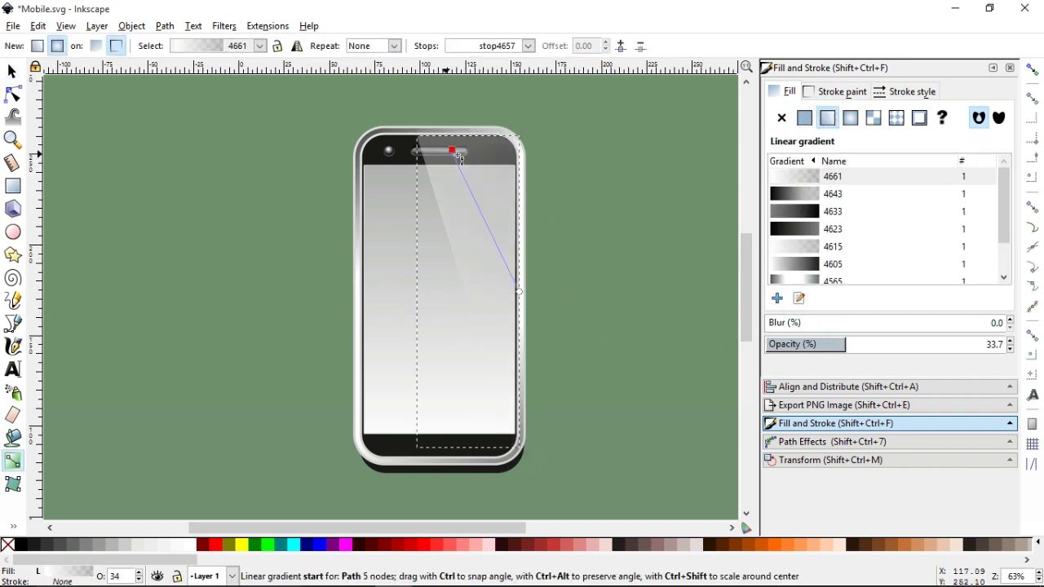
pyautogui.moveTo(519, 292); pyautogui.dragTo(530, 331)
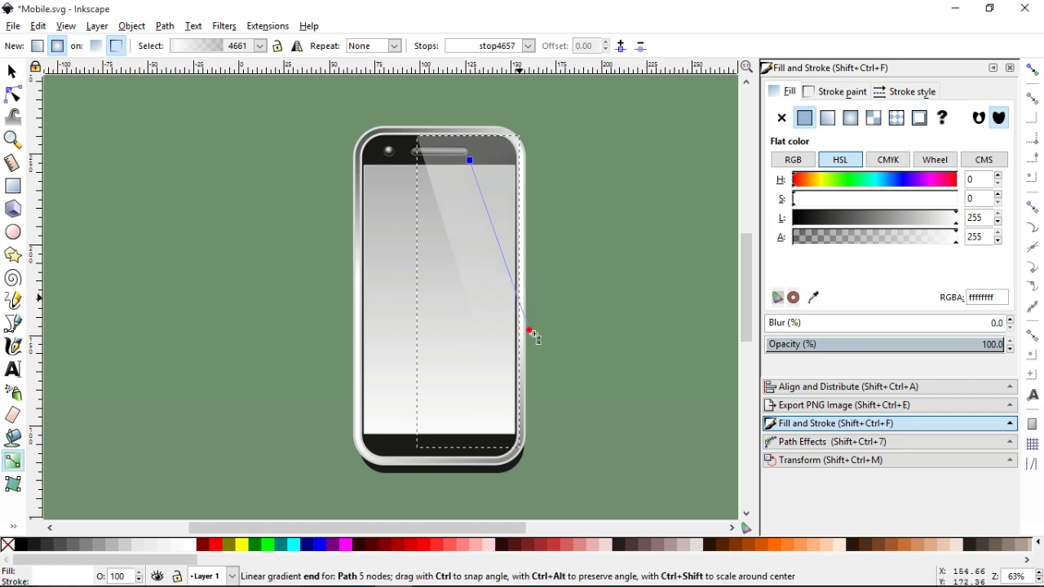
pyautogui.click(543, 290)
pyautogui.moveTo(470, 160); pyautogui.dragTo(431, 144)
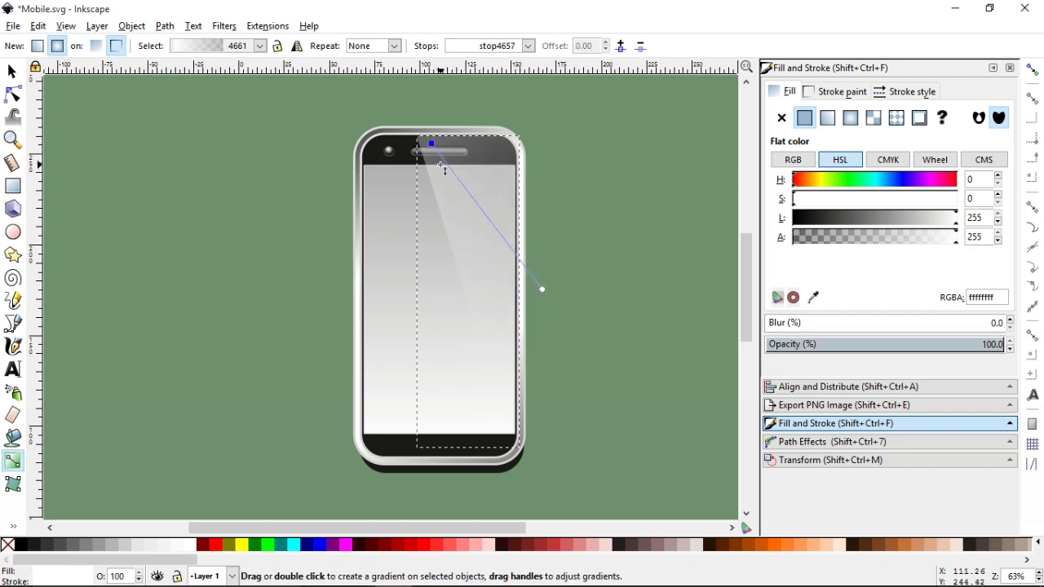
pyautogui.click(12, 71)
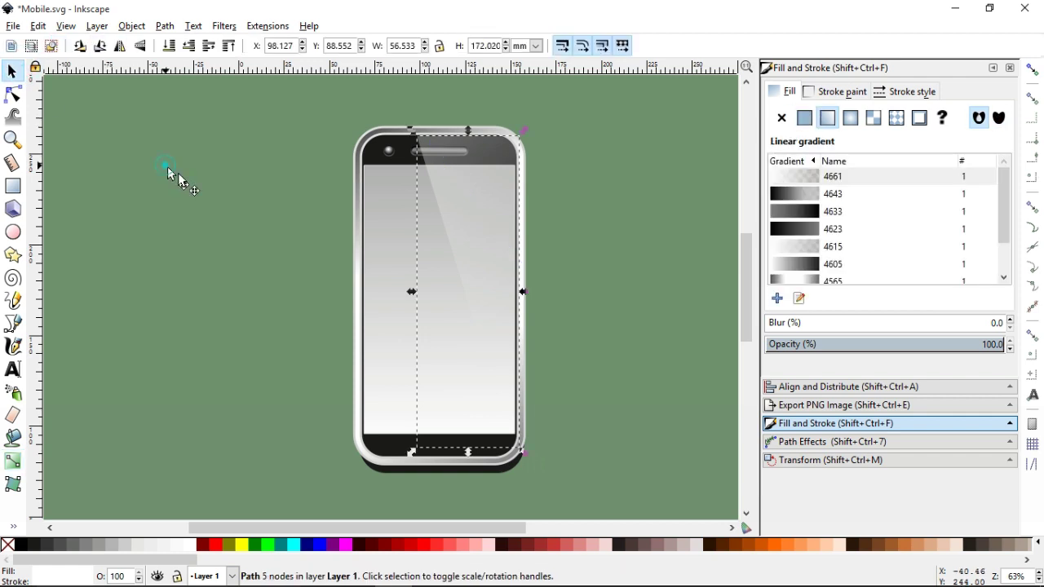
pyautogui.click(626, 185)
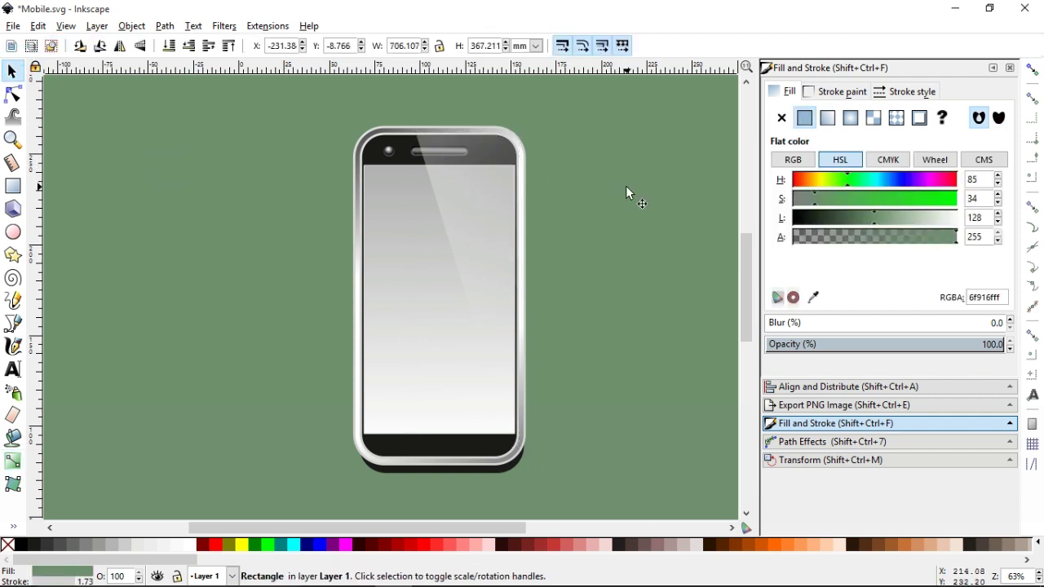
# Blur the dark shadow behind the phone to 7.7 and zoom out on the finished illustration.
pyautogui.press('z')
pyautogui.click(12, 71)
pyautogui.click(365, 469)
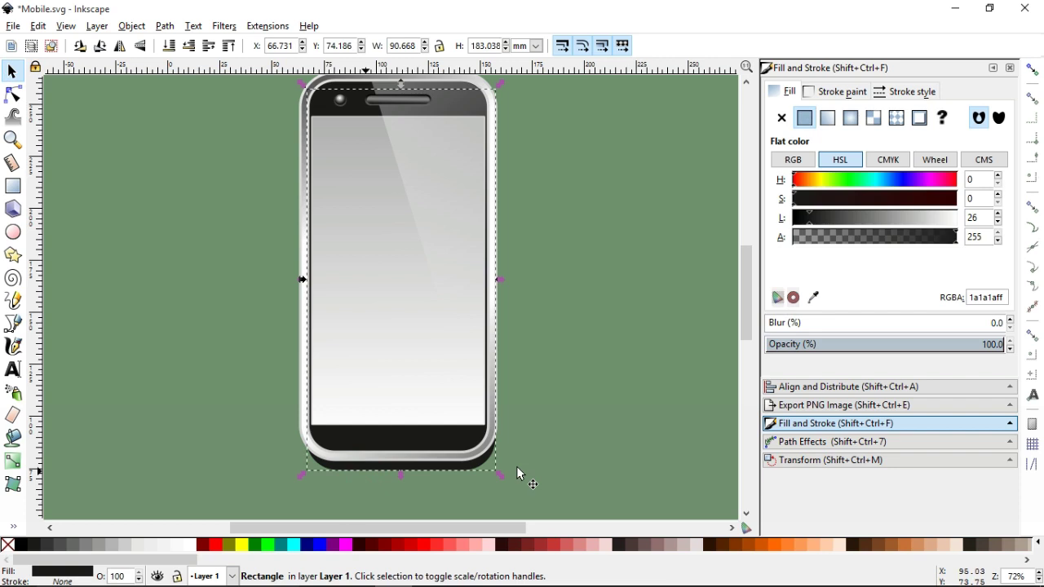
pyautogui.click(786, 324)
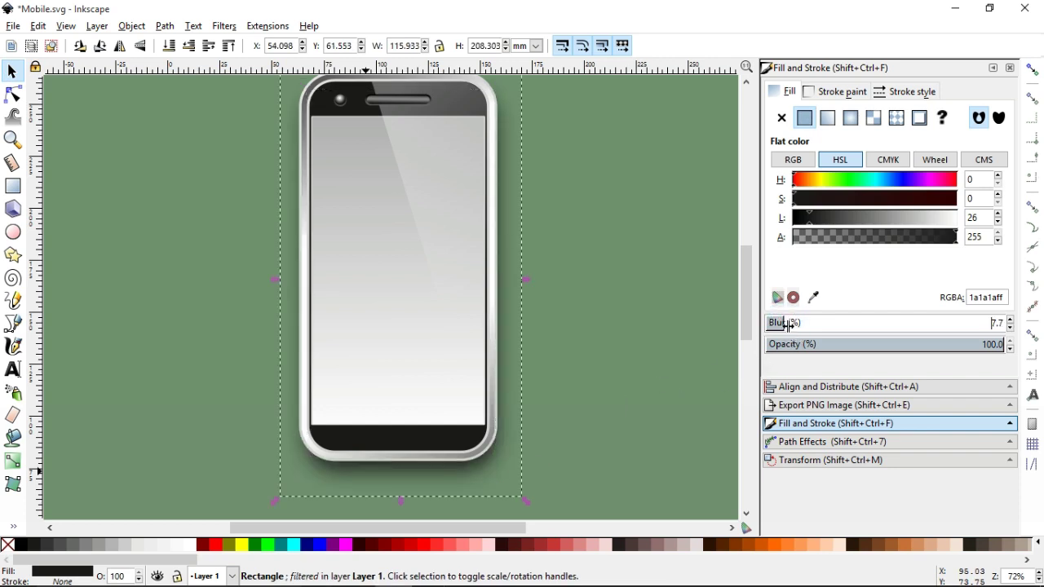
pyautogui.click(684, 362)
pyautogui.press('-')
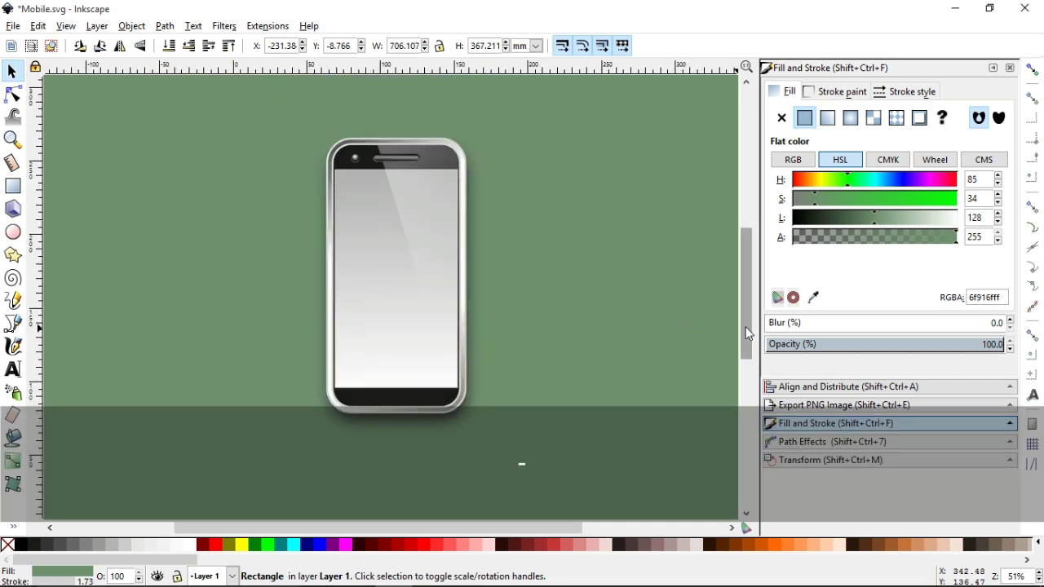